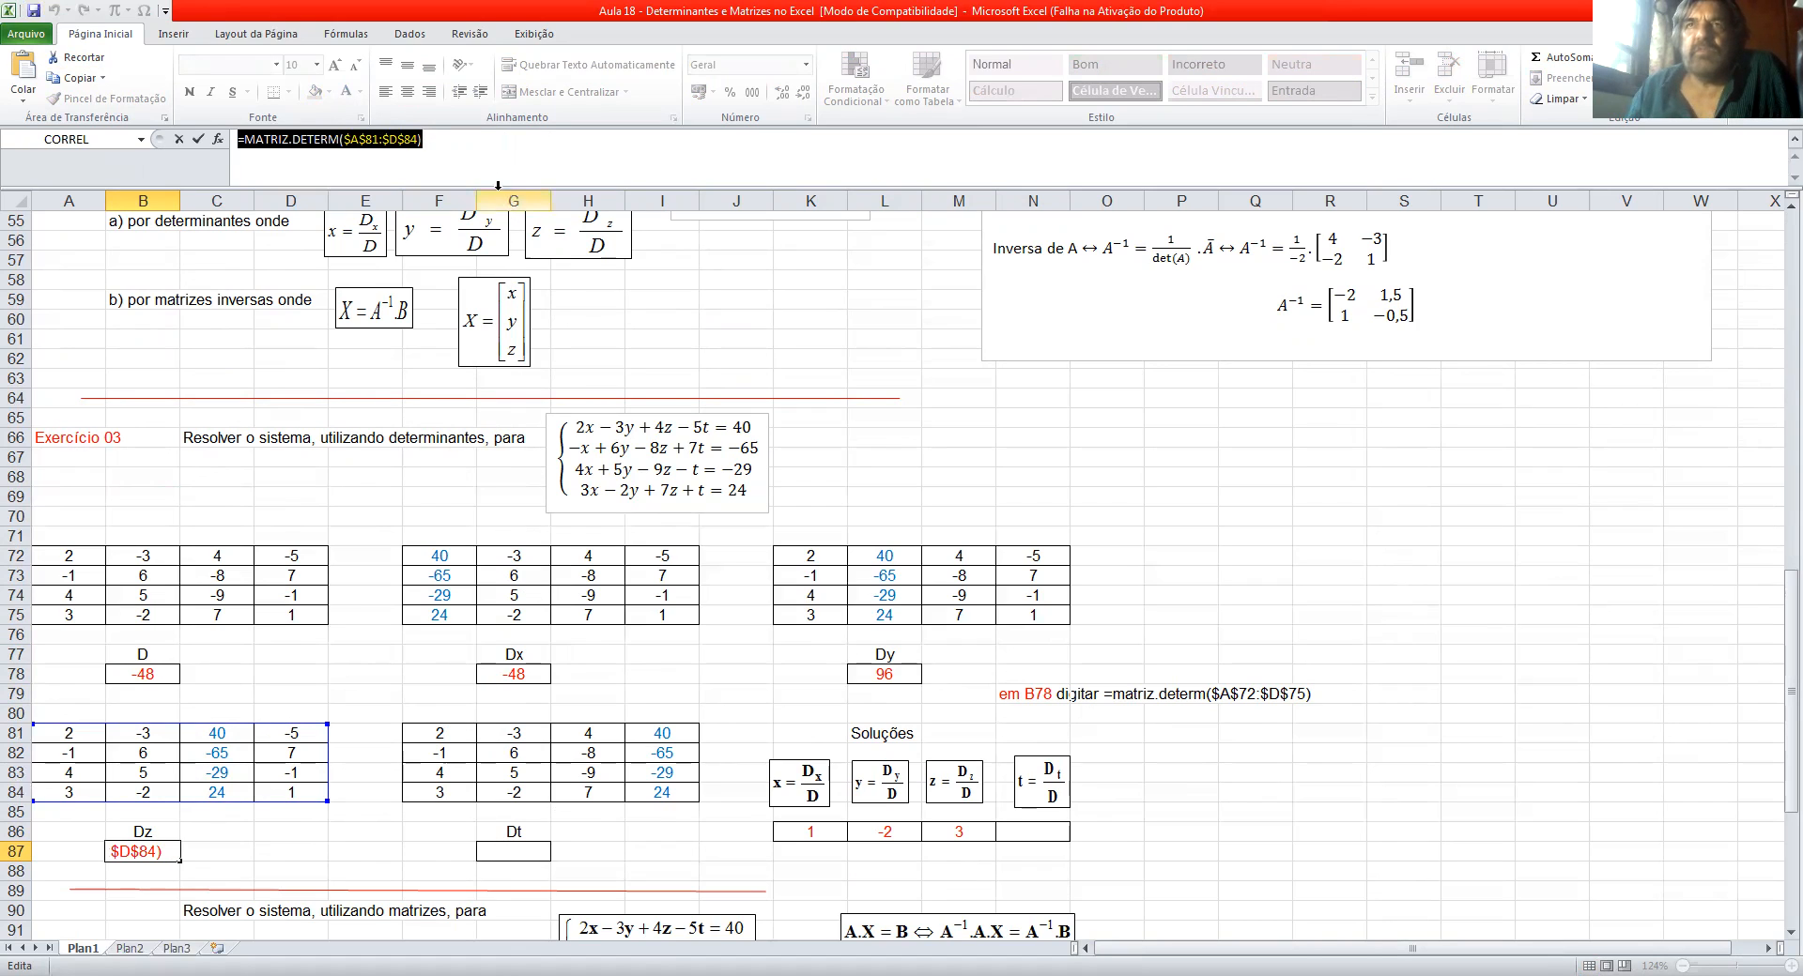
Step: Copy the Dz determinant formula into Dt cell G87 and adapt it to =MATRIZ.DETERM($F$81:$I$84)
{"action": "left_click", "coordinate": [462, 144]}
{"action": "left_click", "coordinate": [506, 849]}
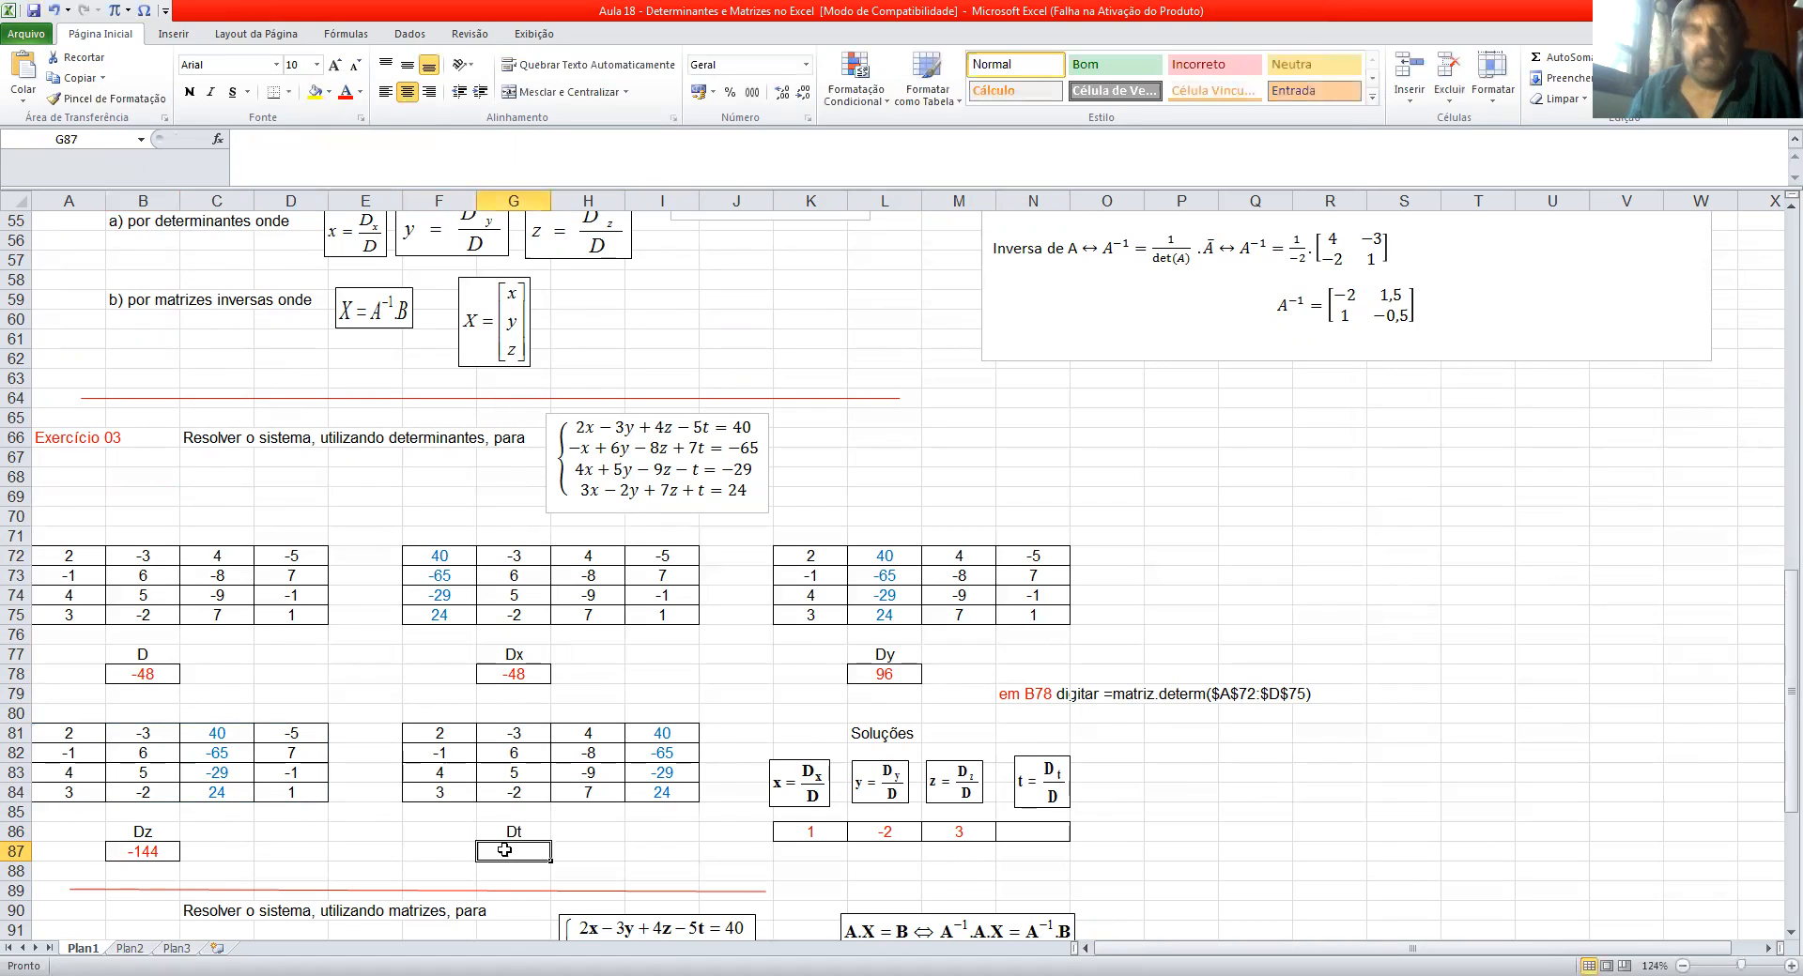
{"action": "type", "text": "=MATRIZ.DETERM($A$81:$D$84)"}
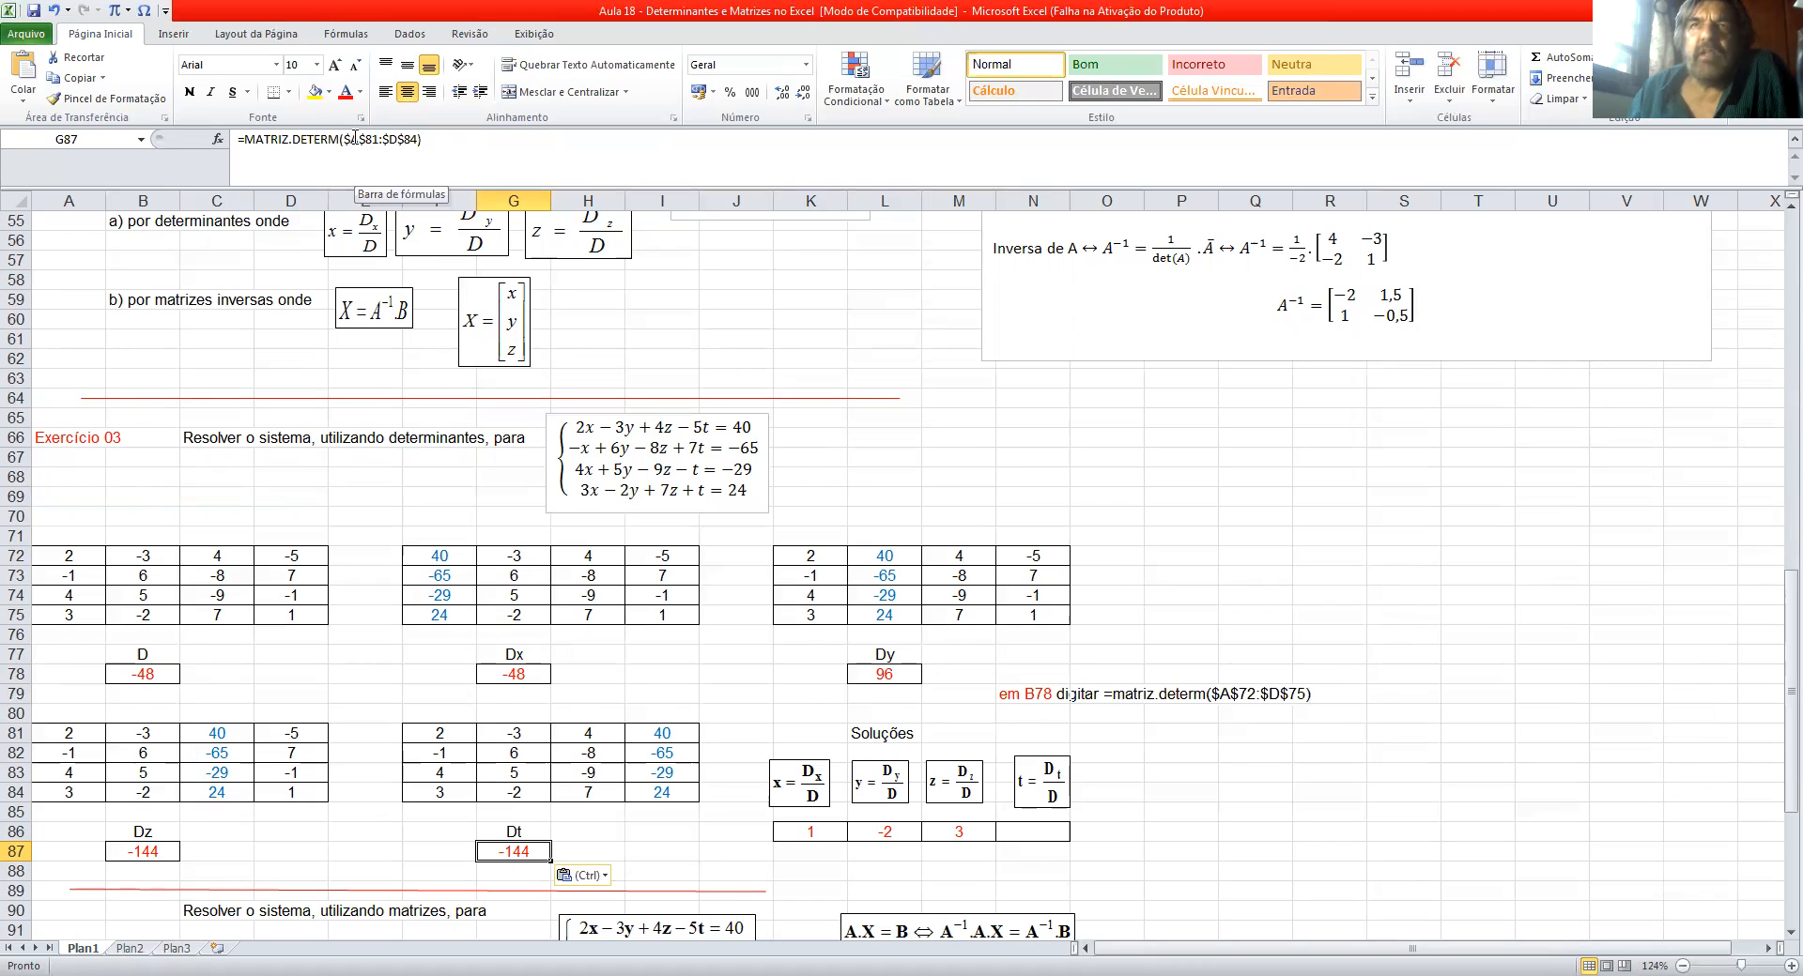
{"action": "left_click_drag", "start_coordinate": [349, 138], "coordinate": [360, 134]}
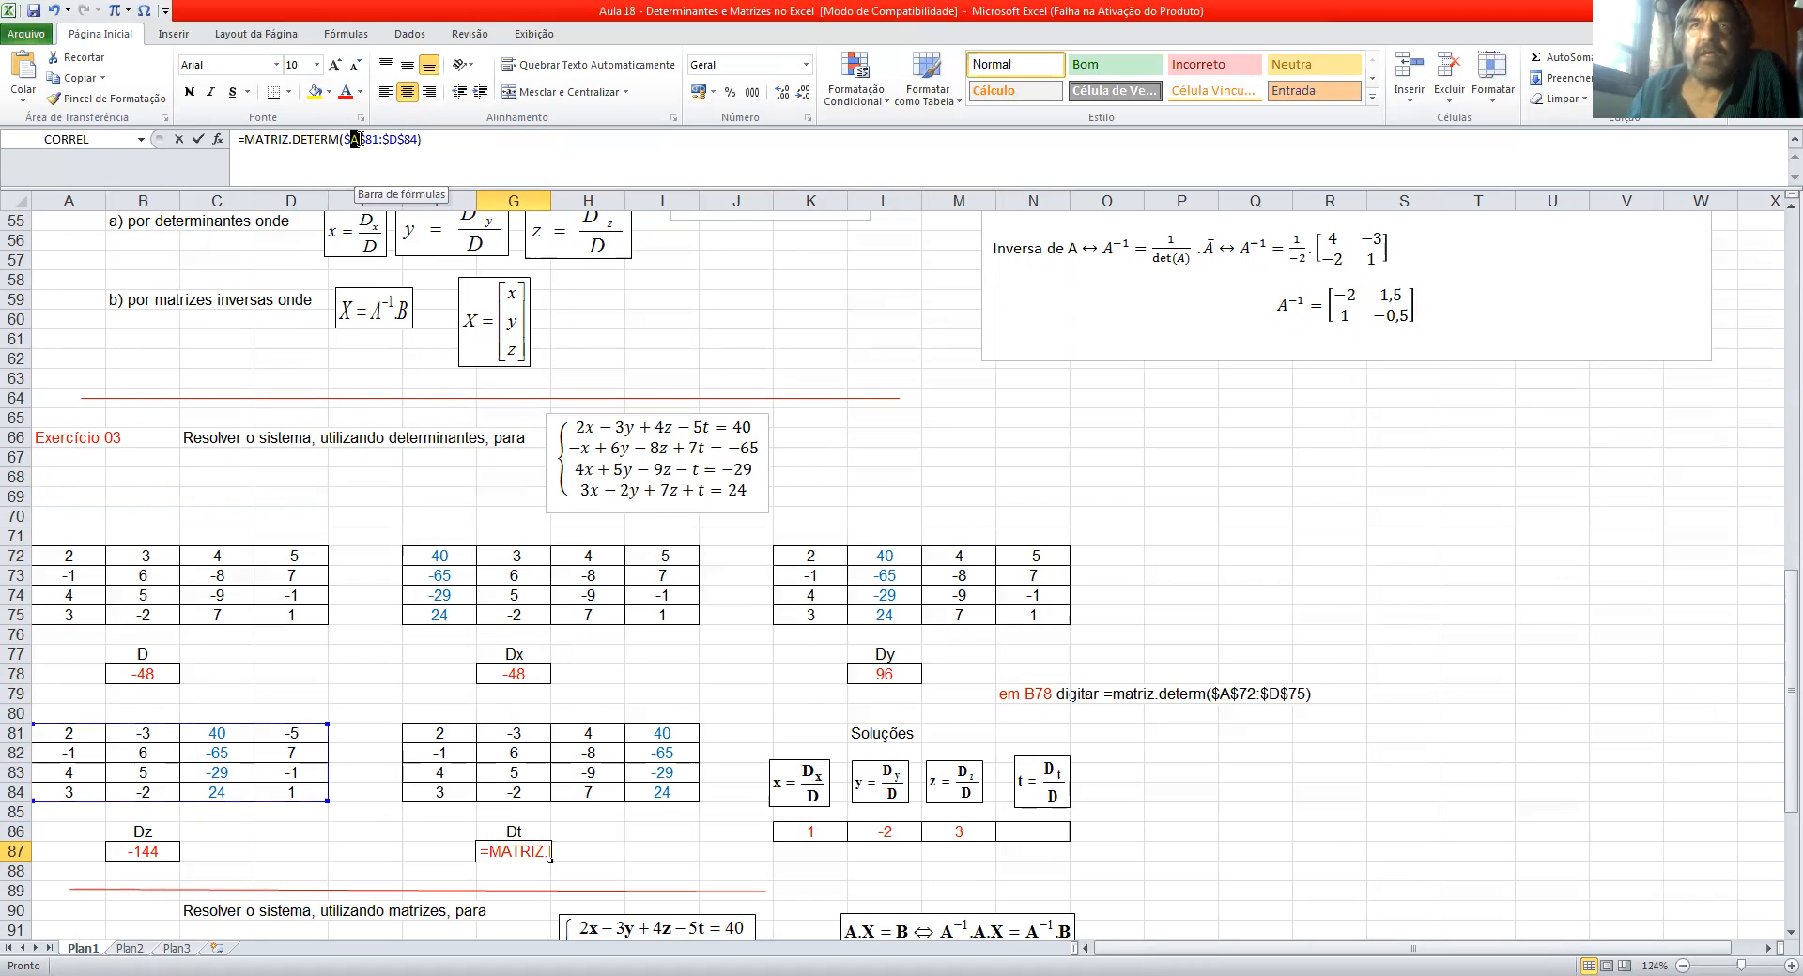
{"action": "type", "text": "F"}
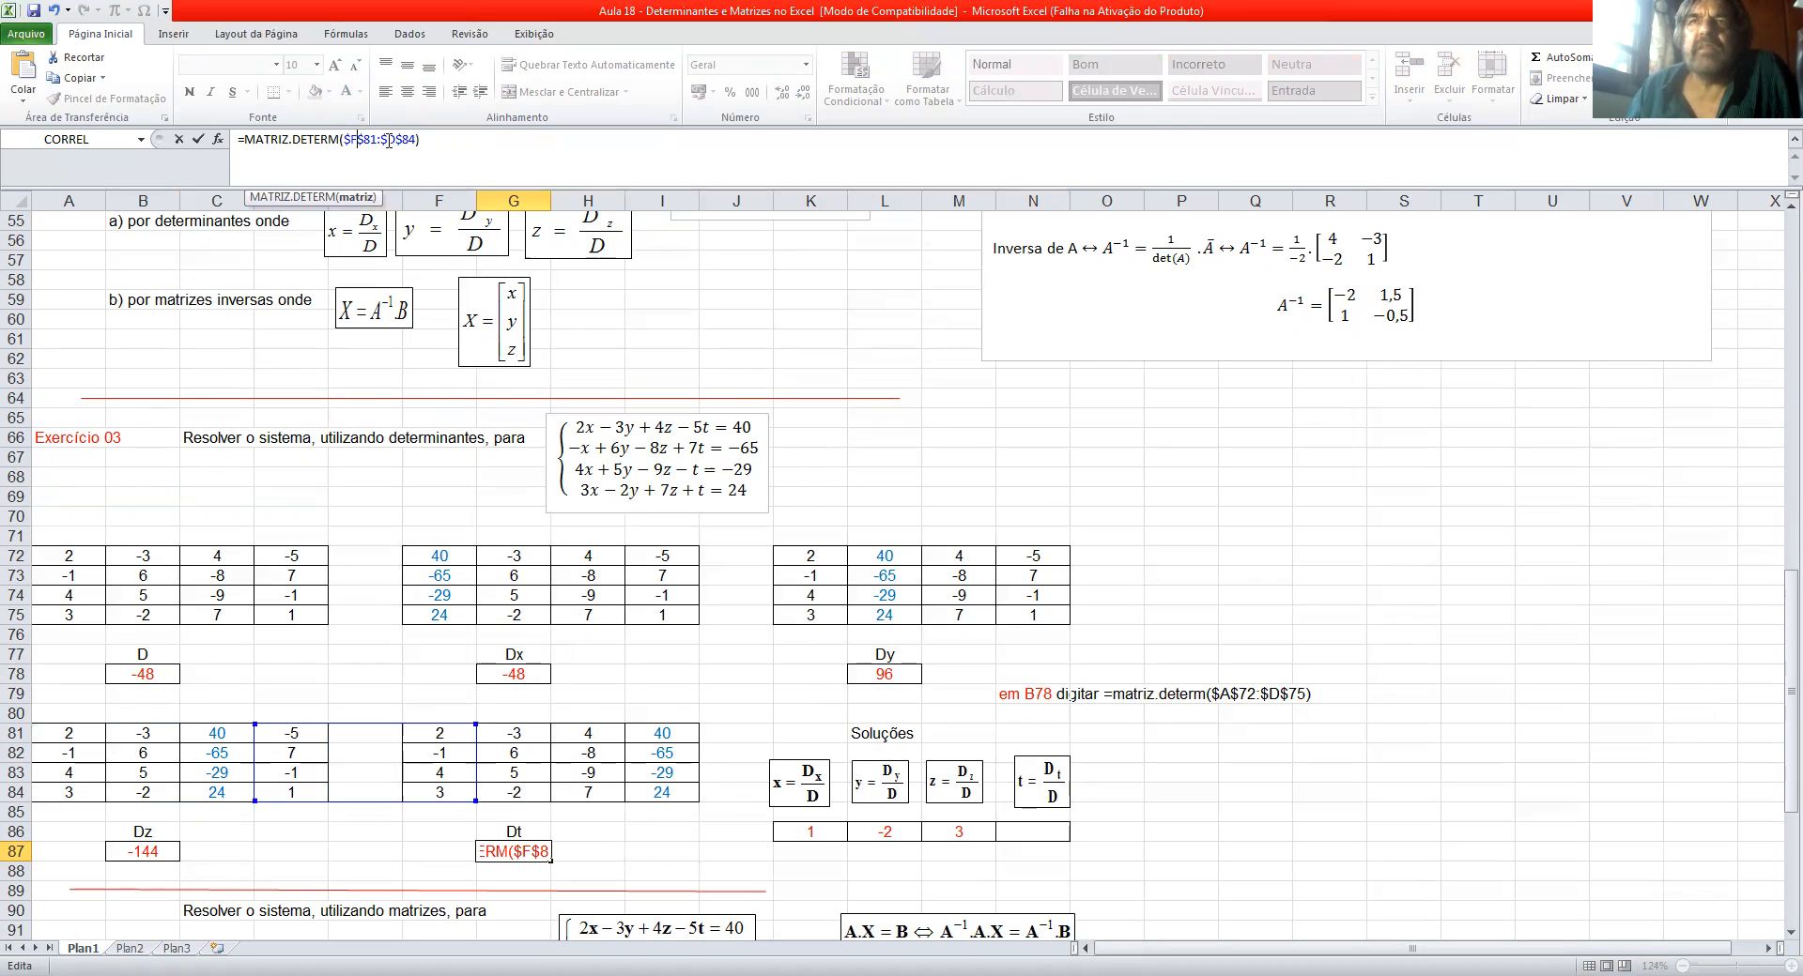
{"action": "type", "text": "I"}
{"action": "left_click", "coordinate": [444, 136]}
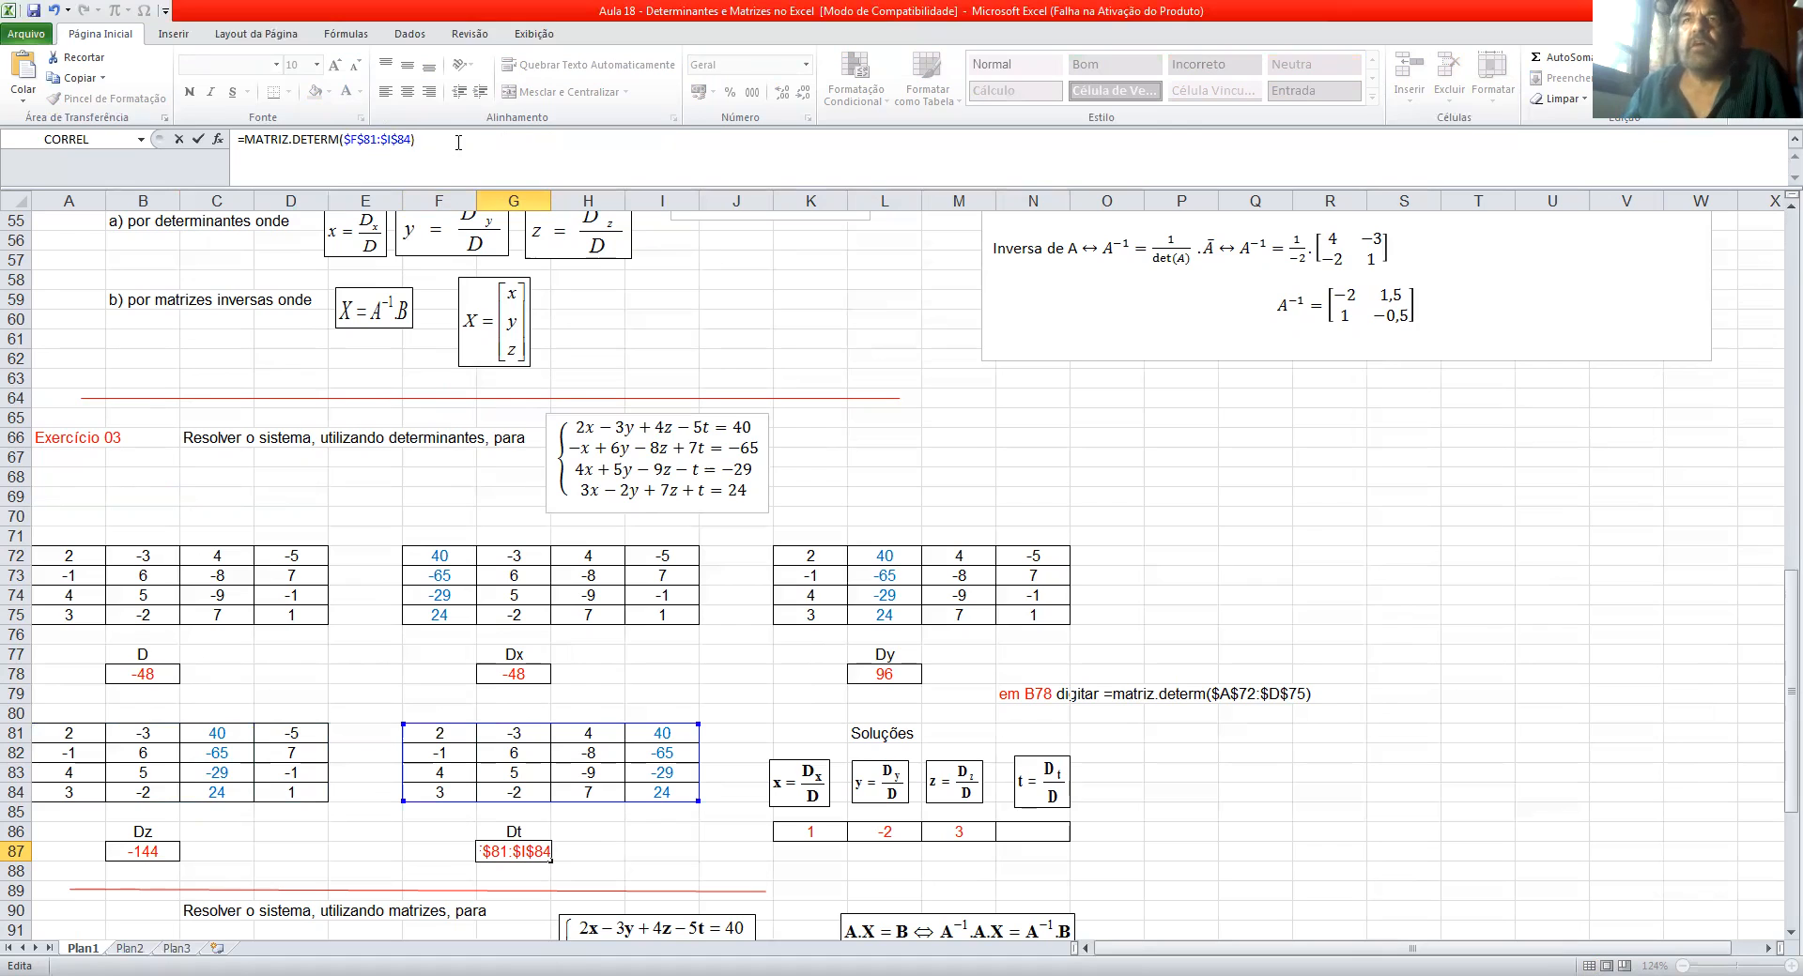
{"action": "left_click", "coordinate": [522, 868]}
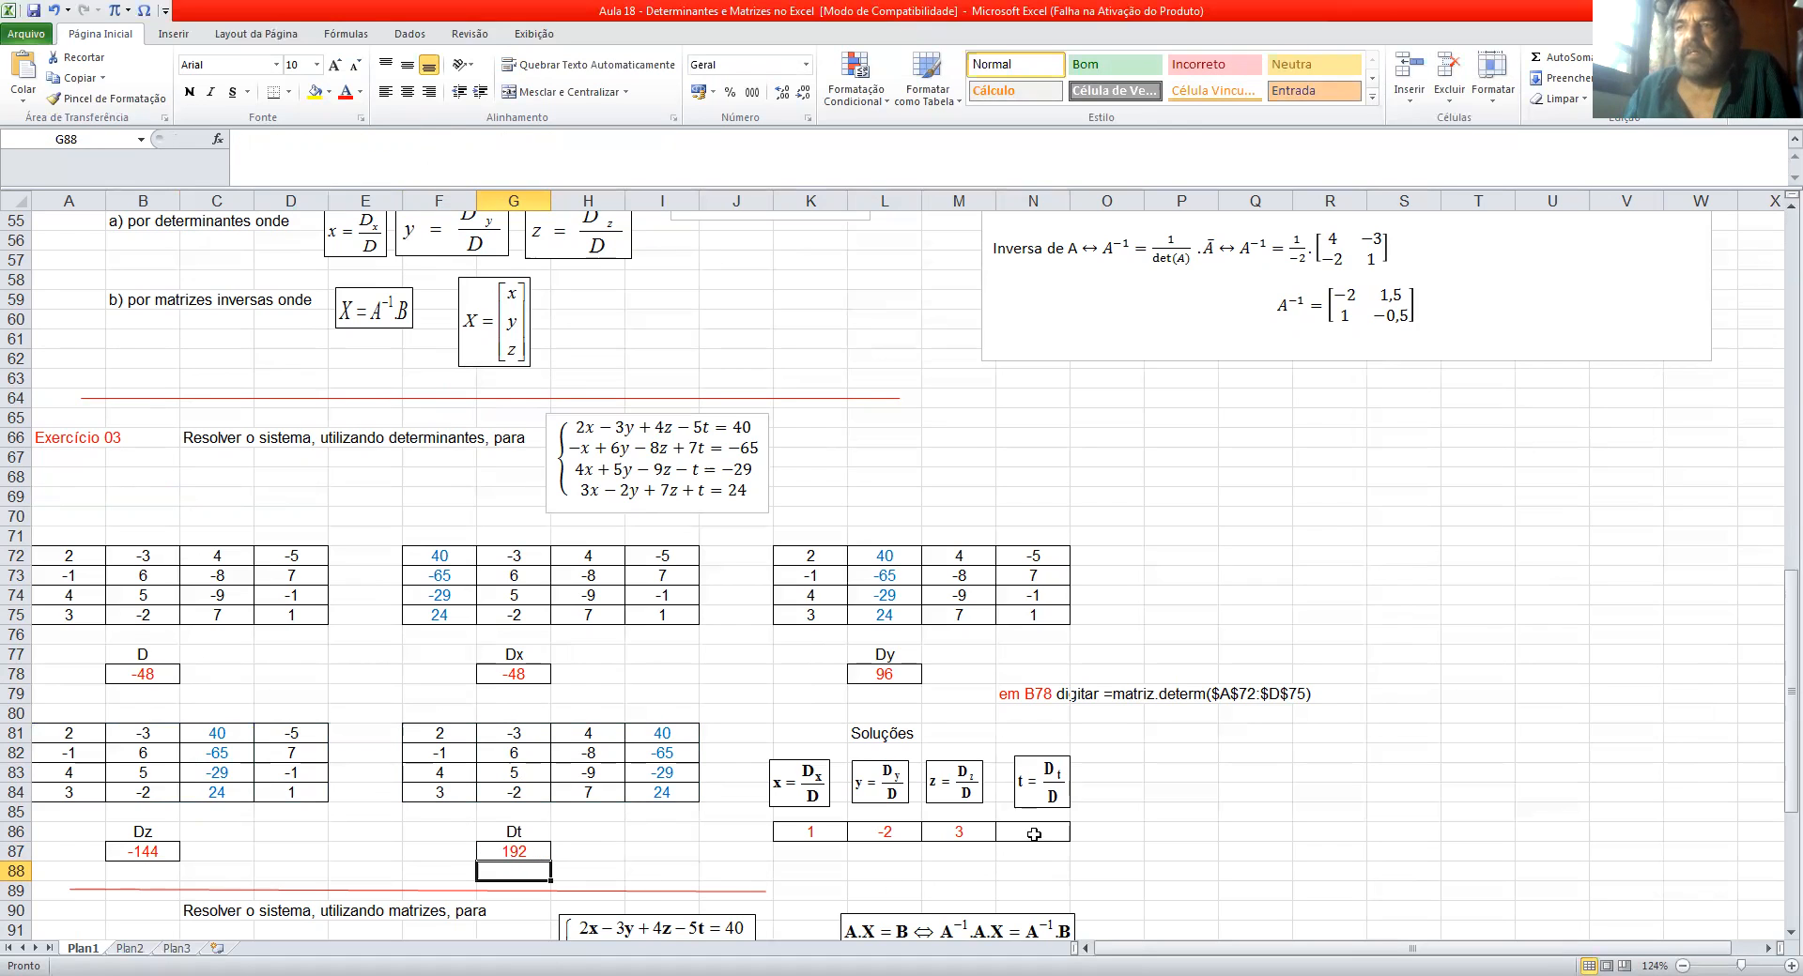
Step: Calculate the t solution in cell N86 with the formula =G87/B78
{"action": "left_click", "coordinate": [1034, 832]}
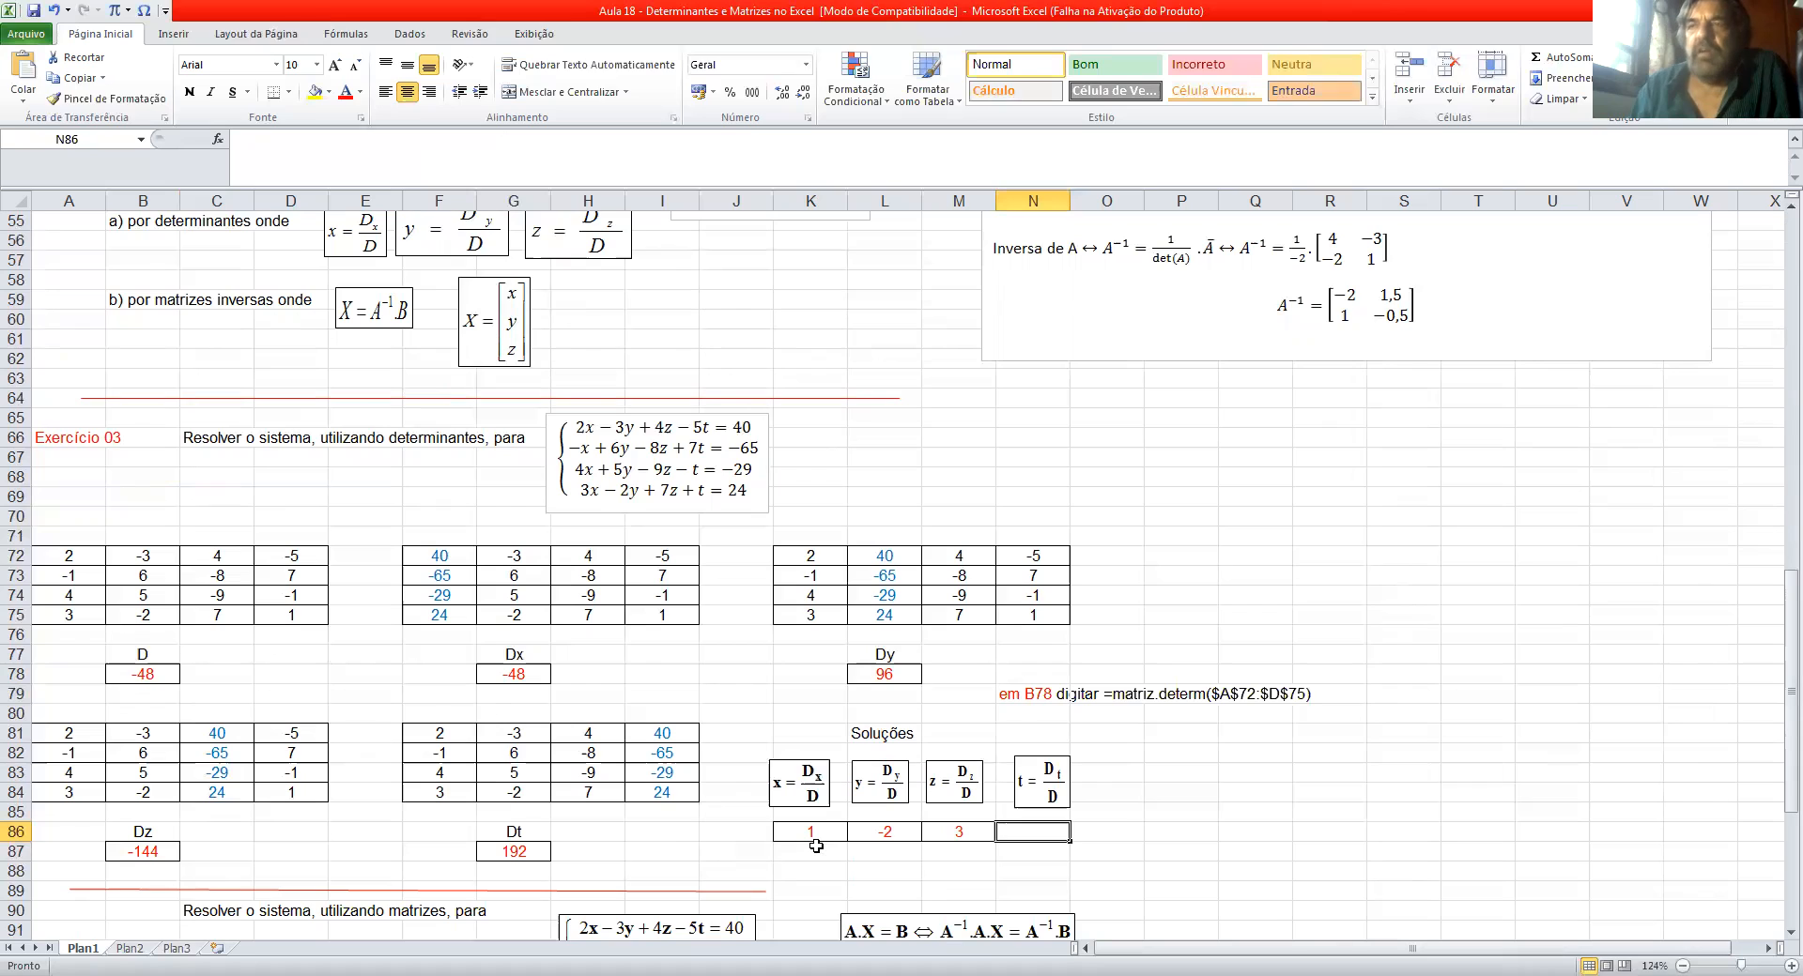
{"action": "type", "text": "="}
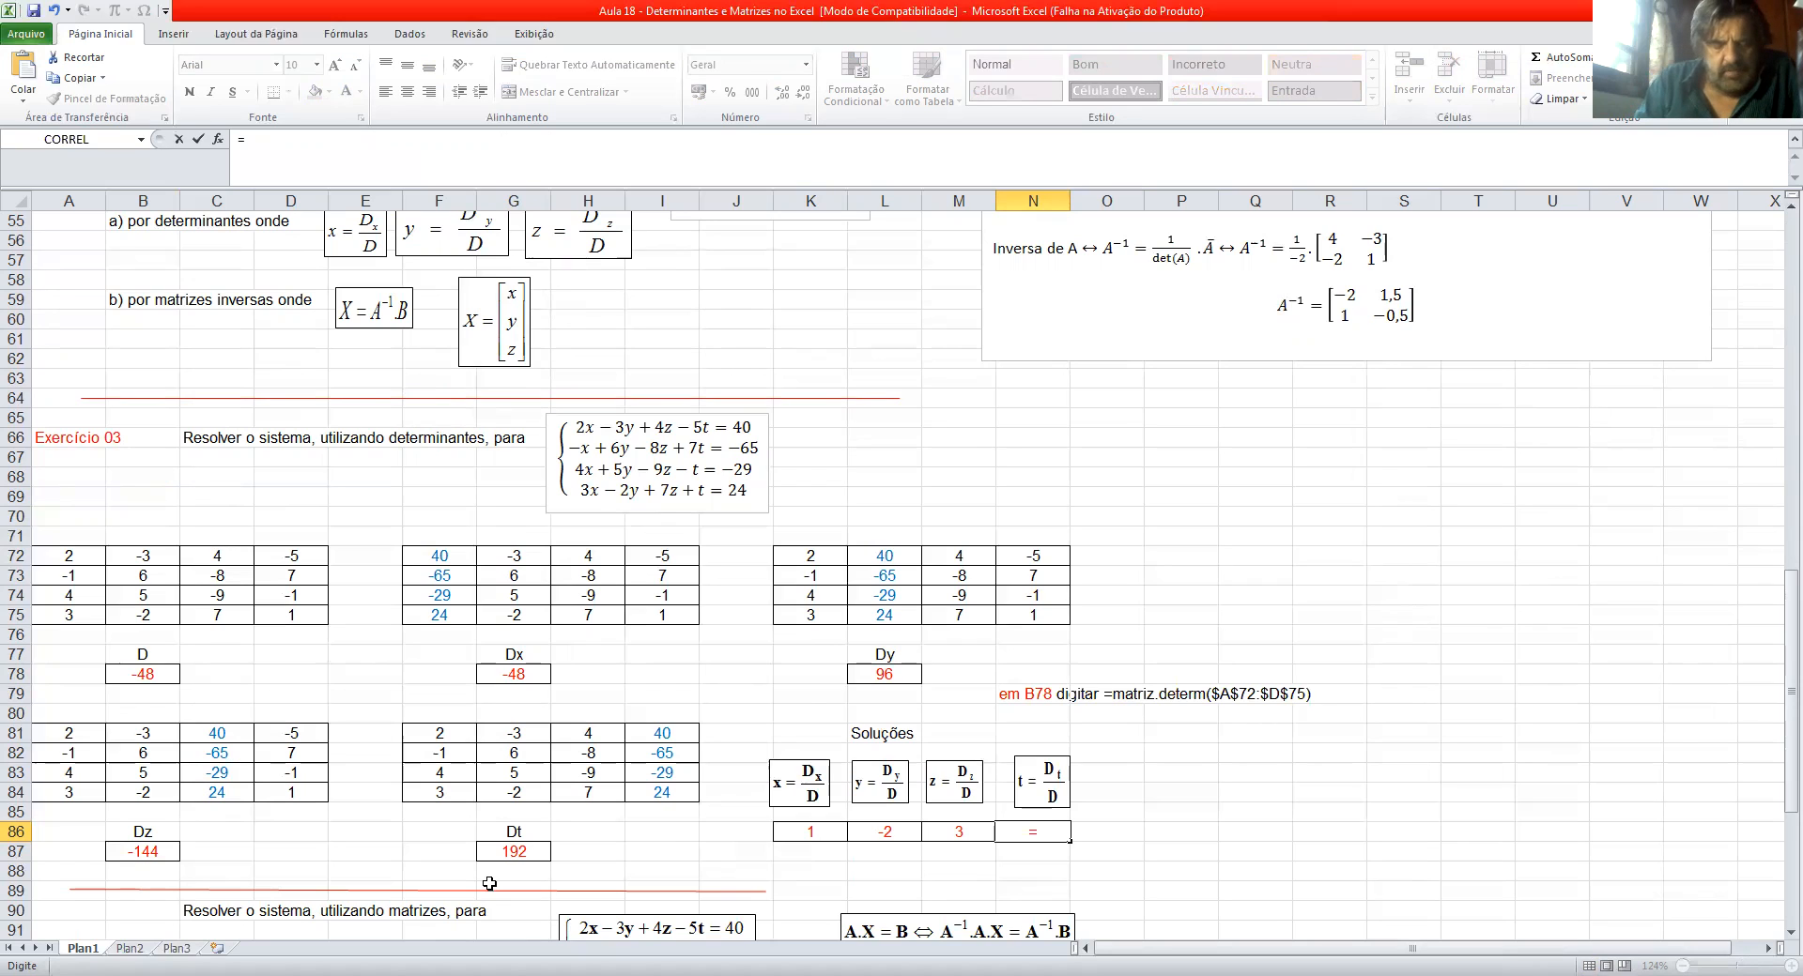
{"action": "type", "text": "G87/"}
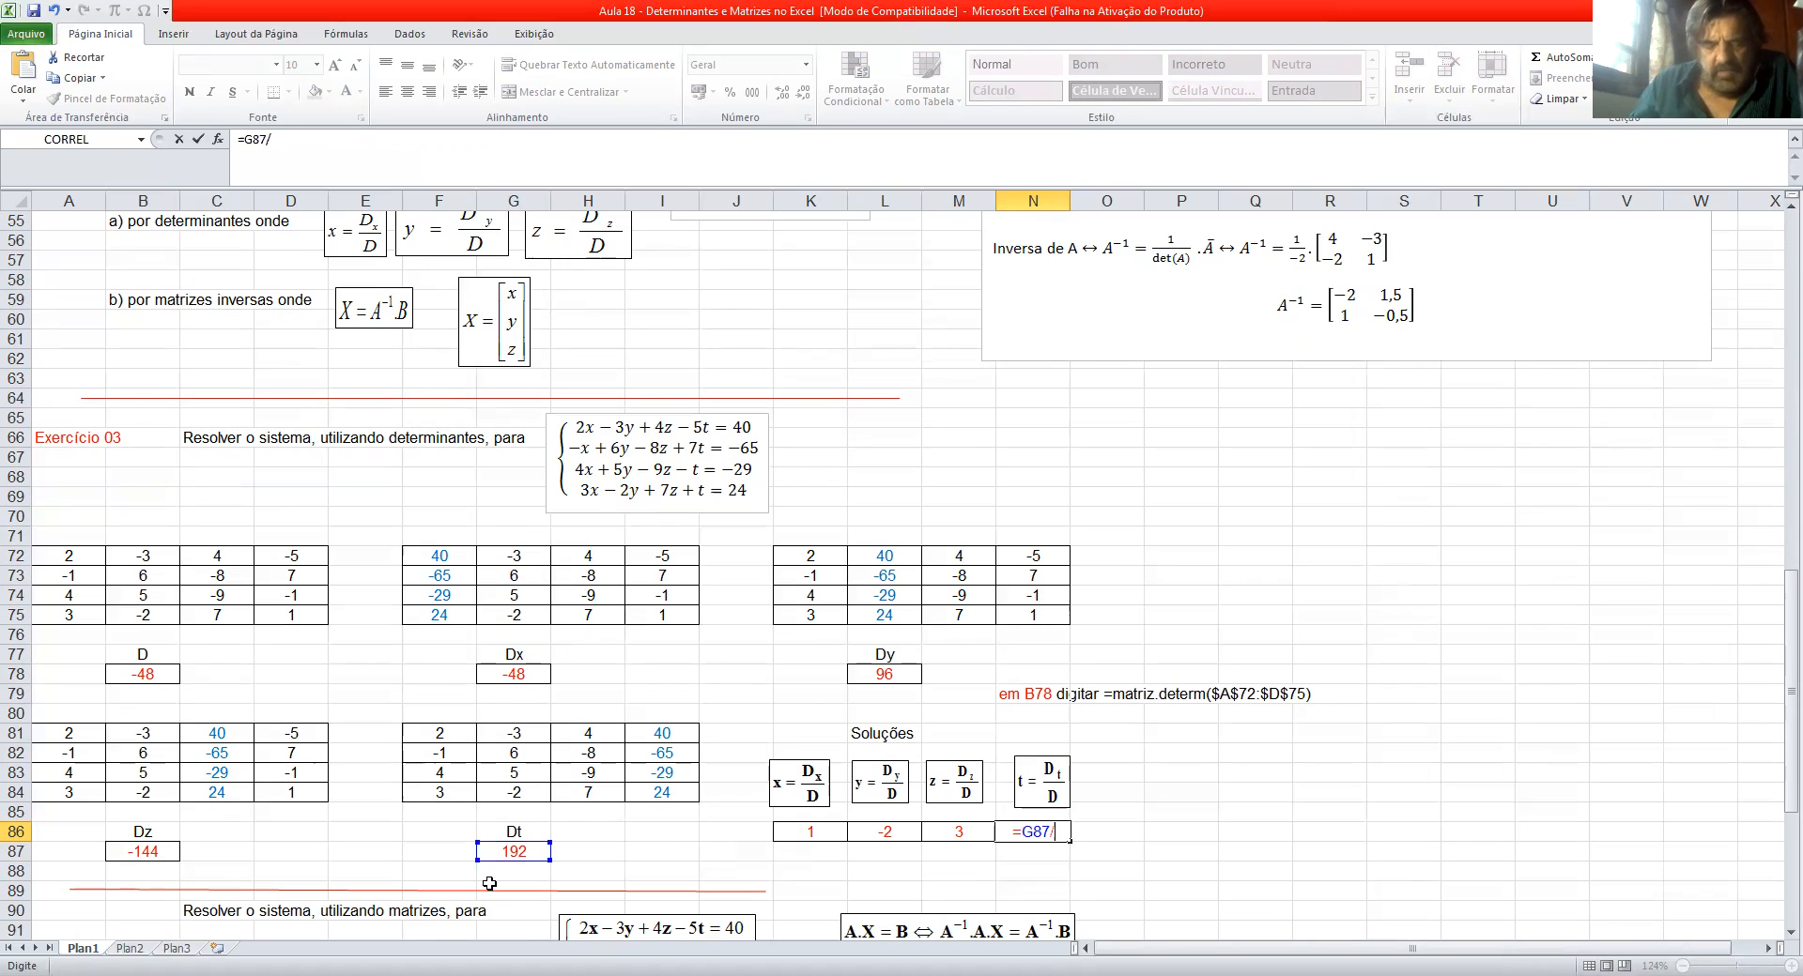
{"action": "type", "text": "B78"}
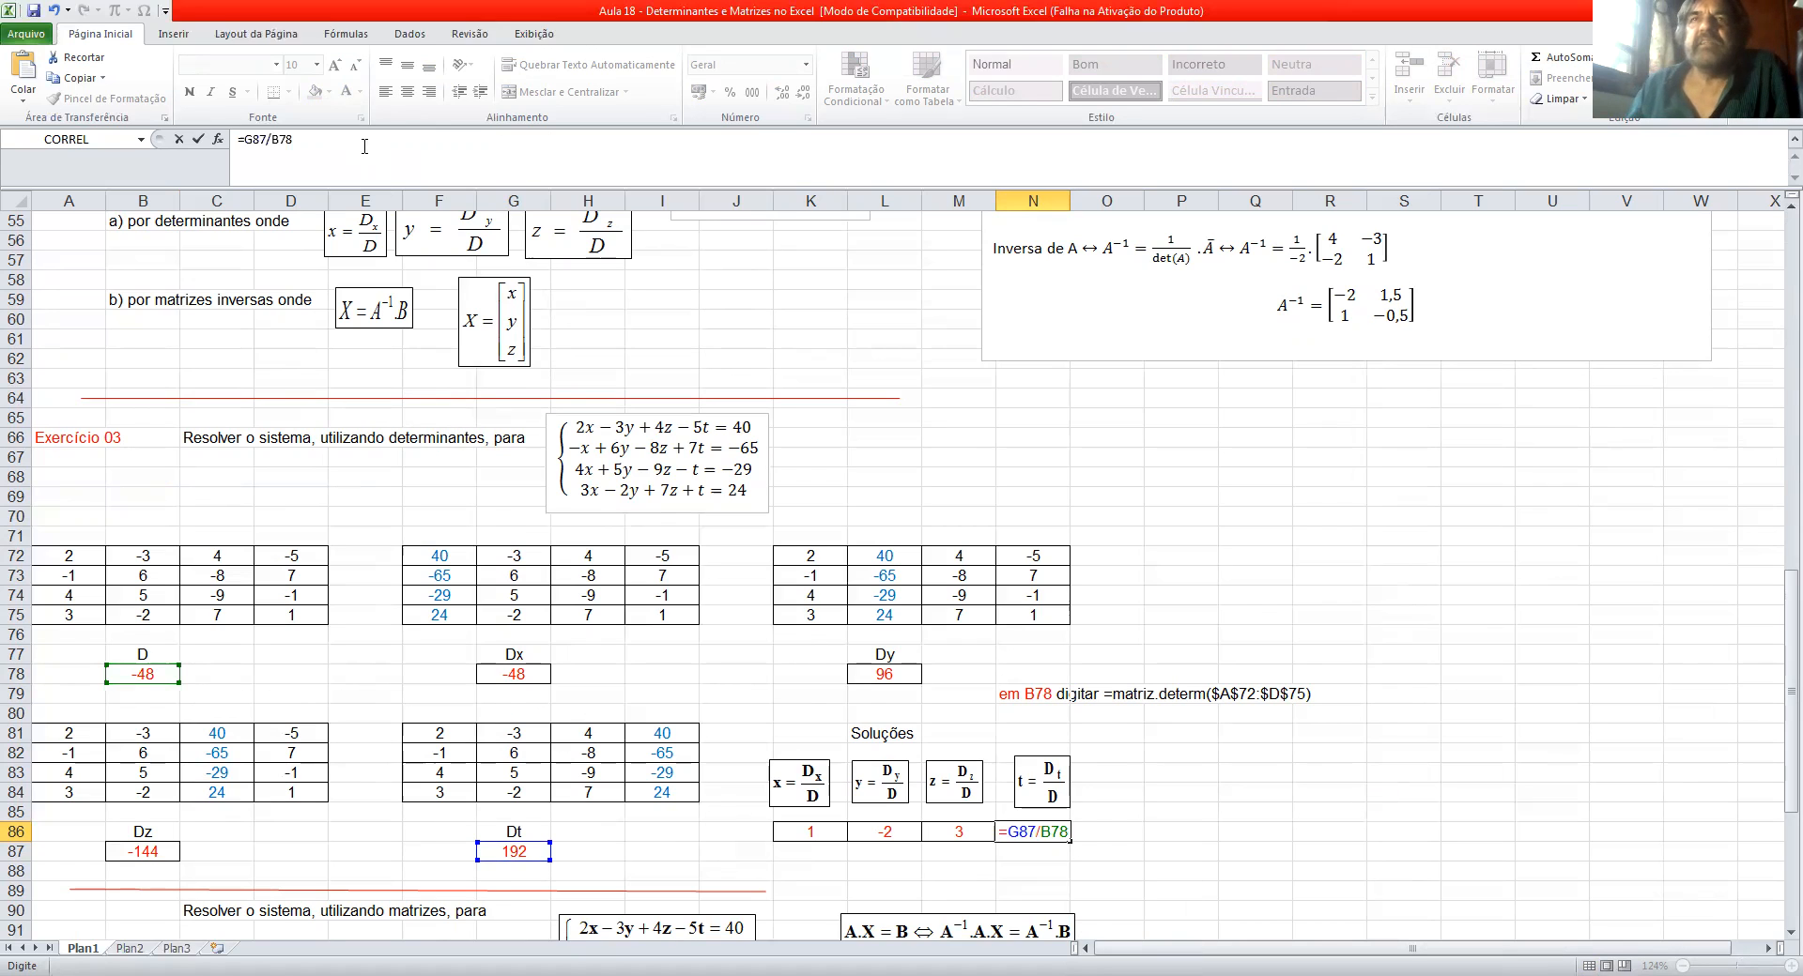
{"action": "left_click", "coordinate": [1135, 832]}
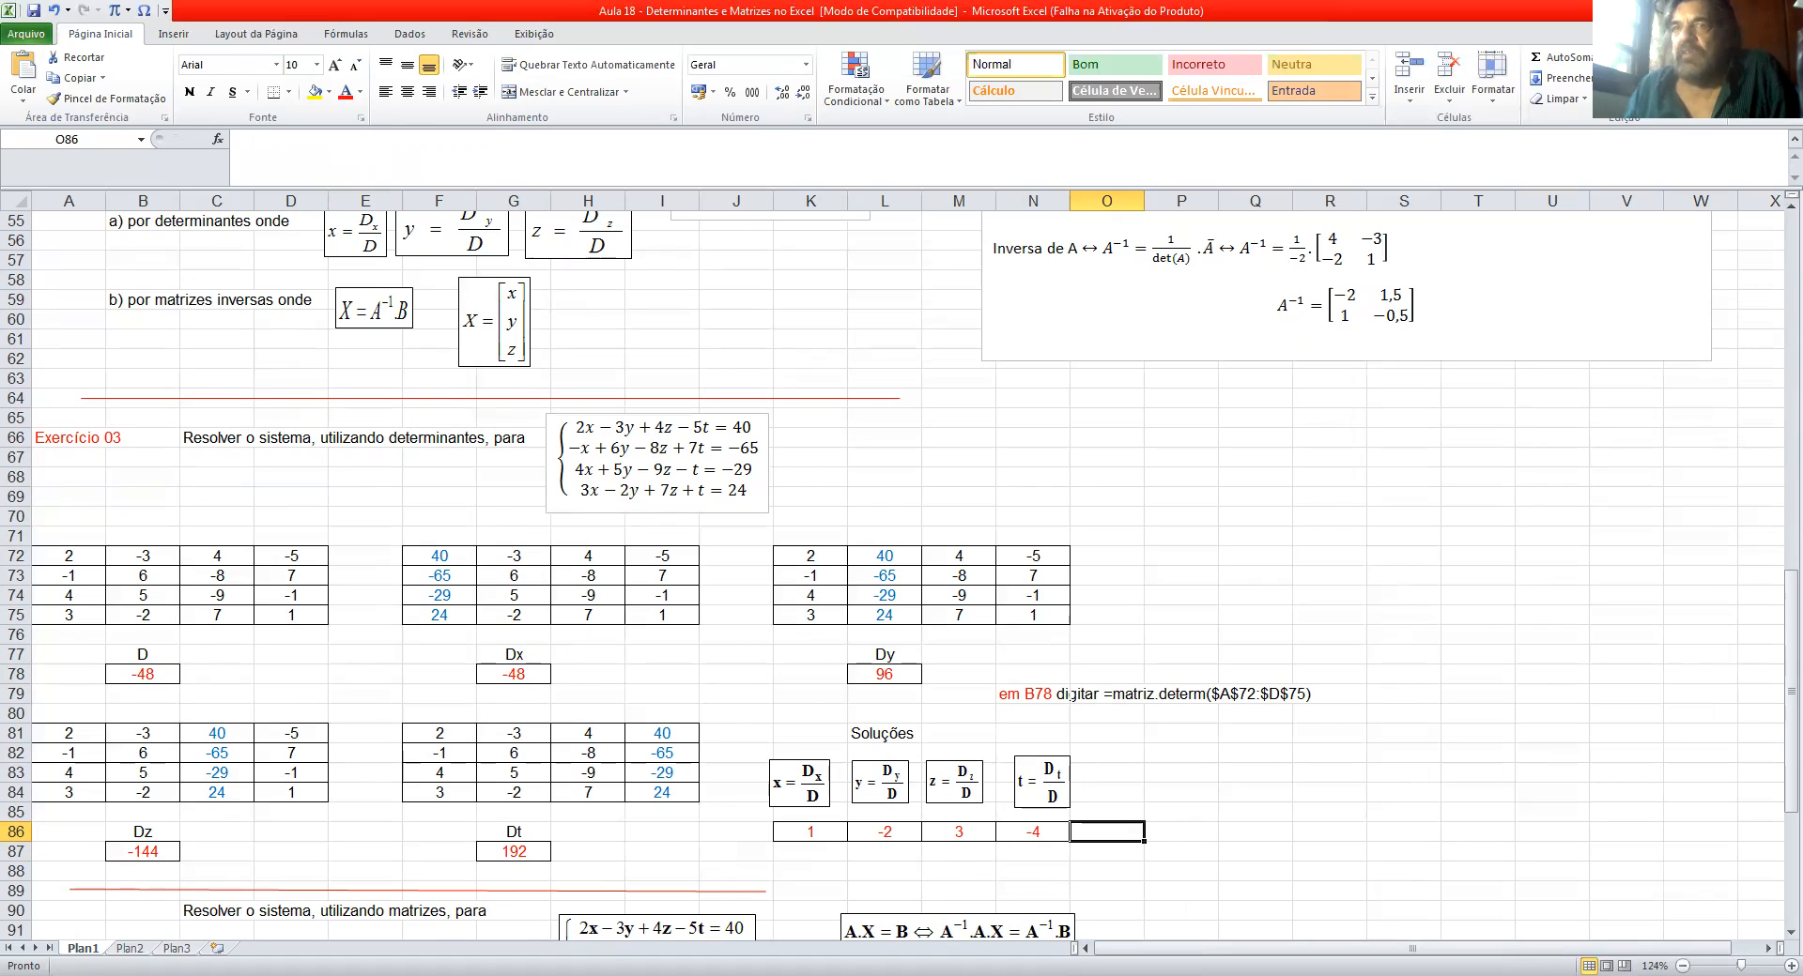
Step: In the inverse matrix, change the row index to 2 in H100, giving =ÍNDICE(MATRIZ.INVERSO($A$99:$D$102);2;1)
{"action": "left_click_drag", "start_coordinate": [1777, 617], "coordinate": [1738, 722]}
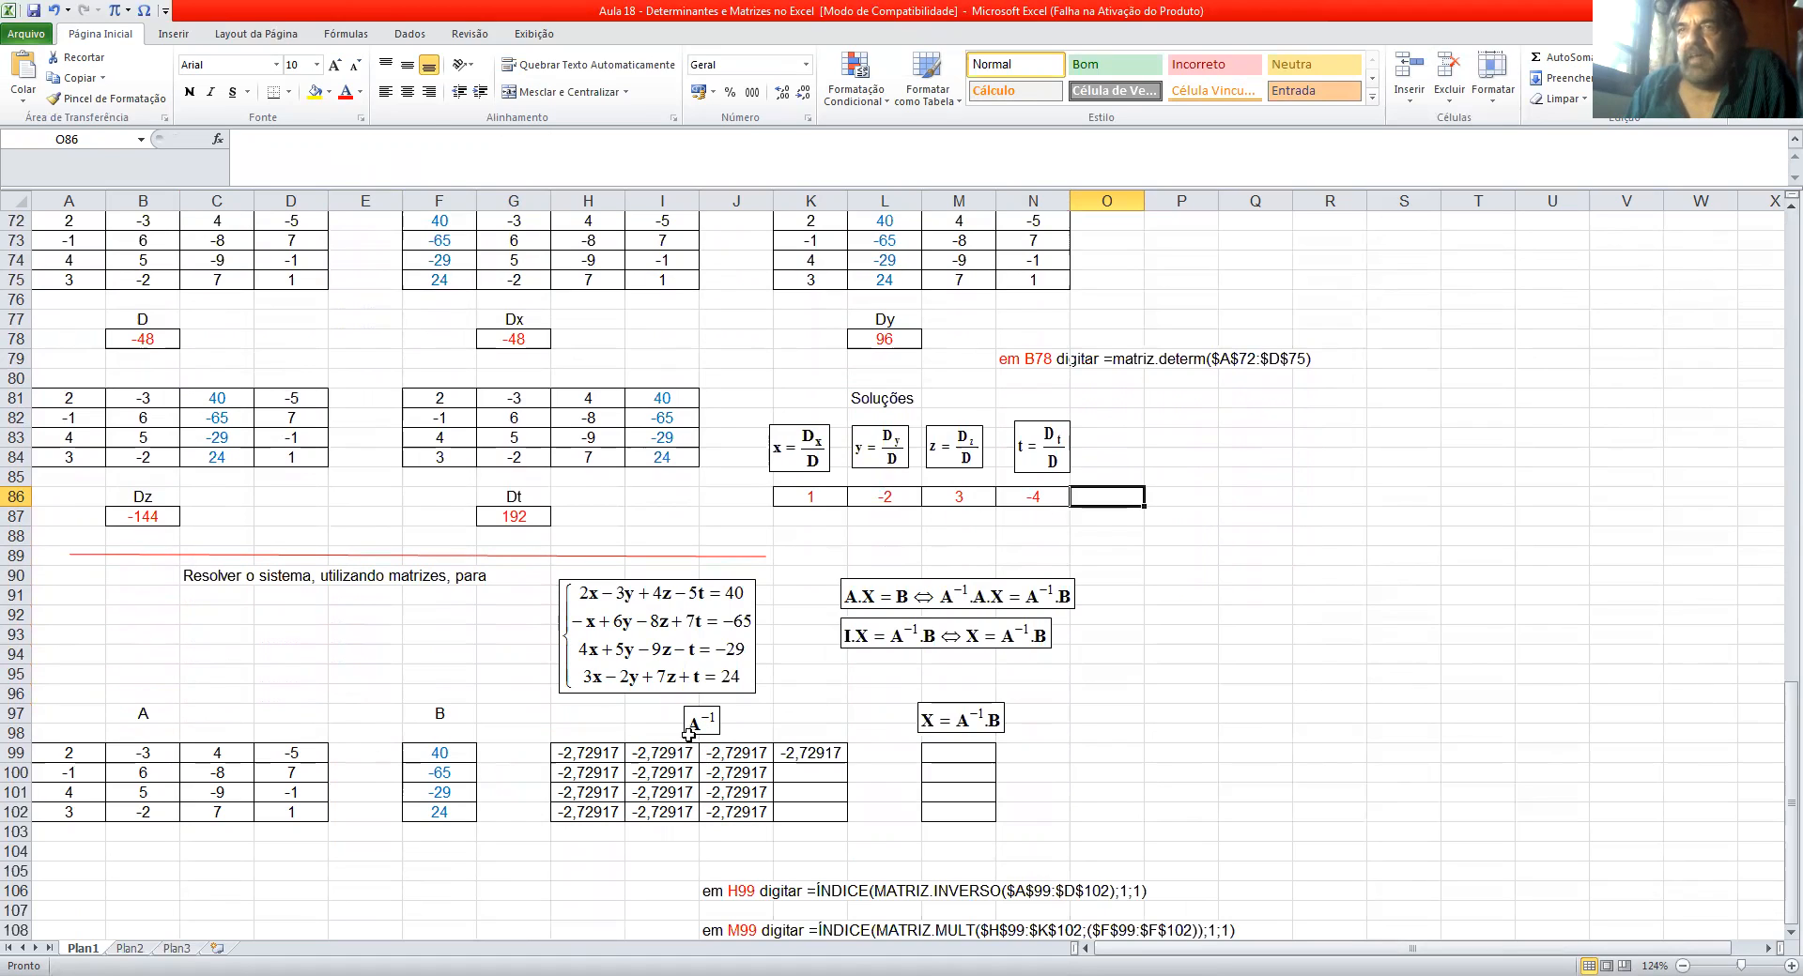
{"action": "left_click", "coordinate": [608, 756]}
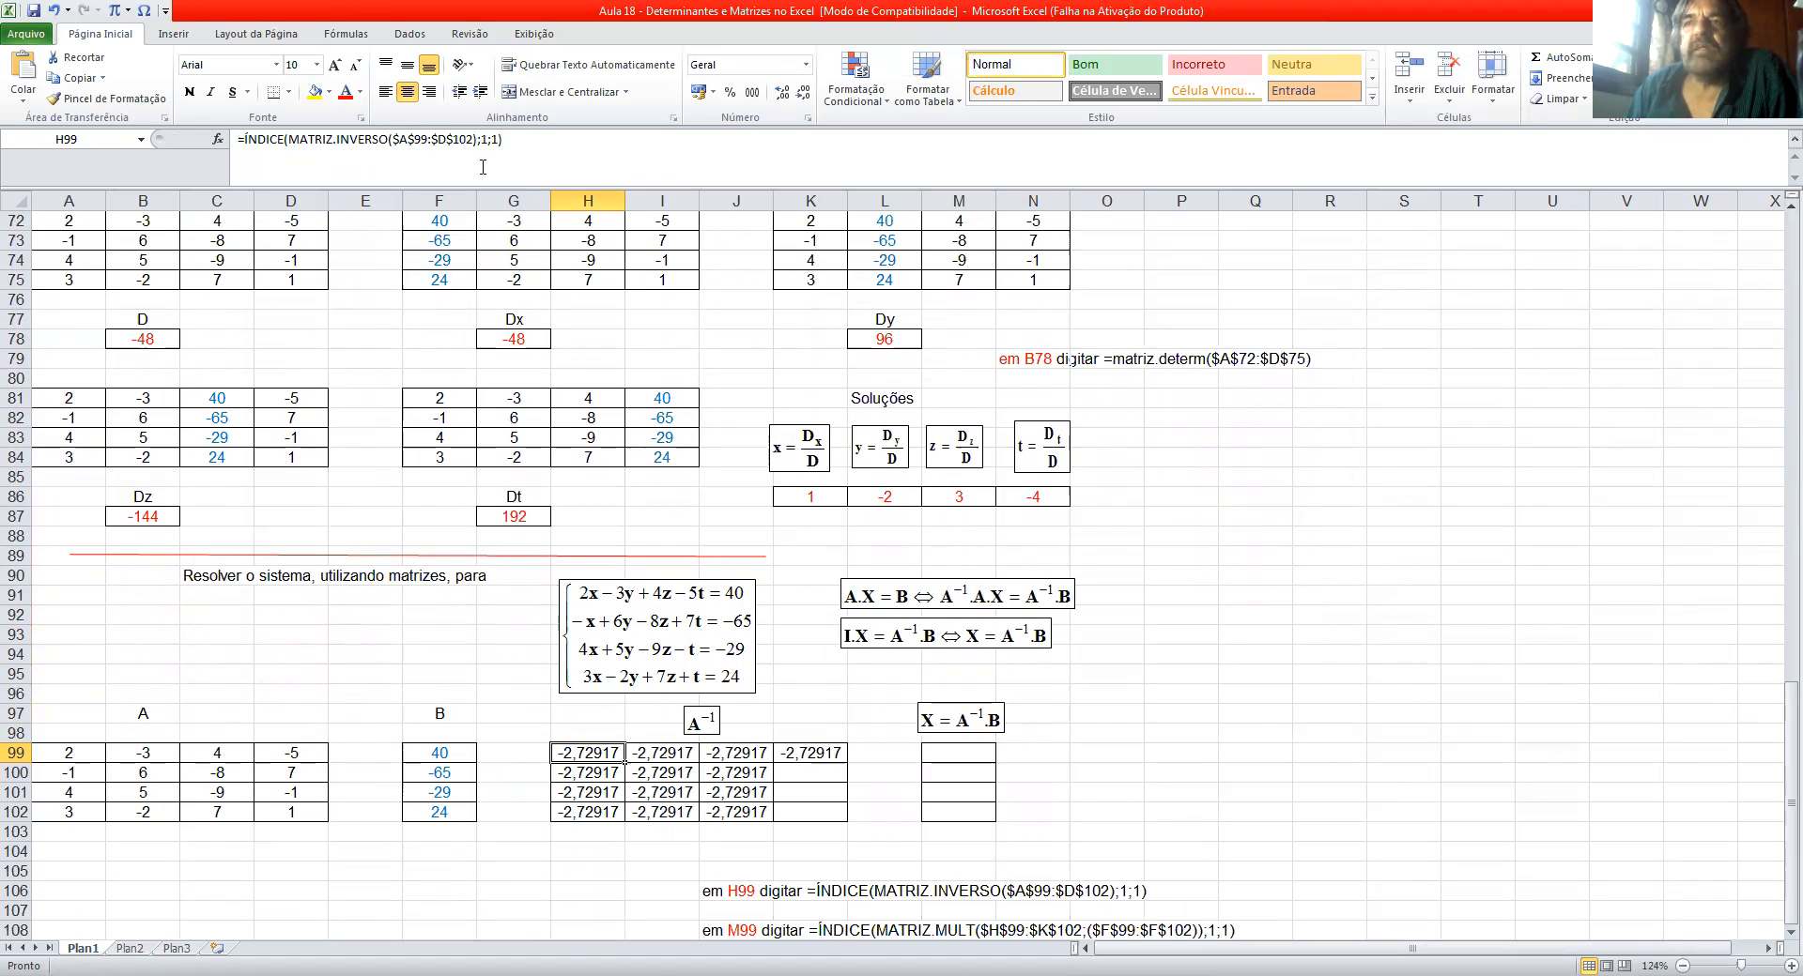
{"action": "left_click", "coordinate": [607, 776]}
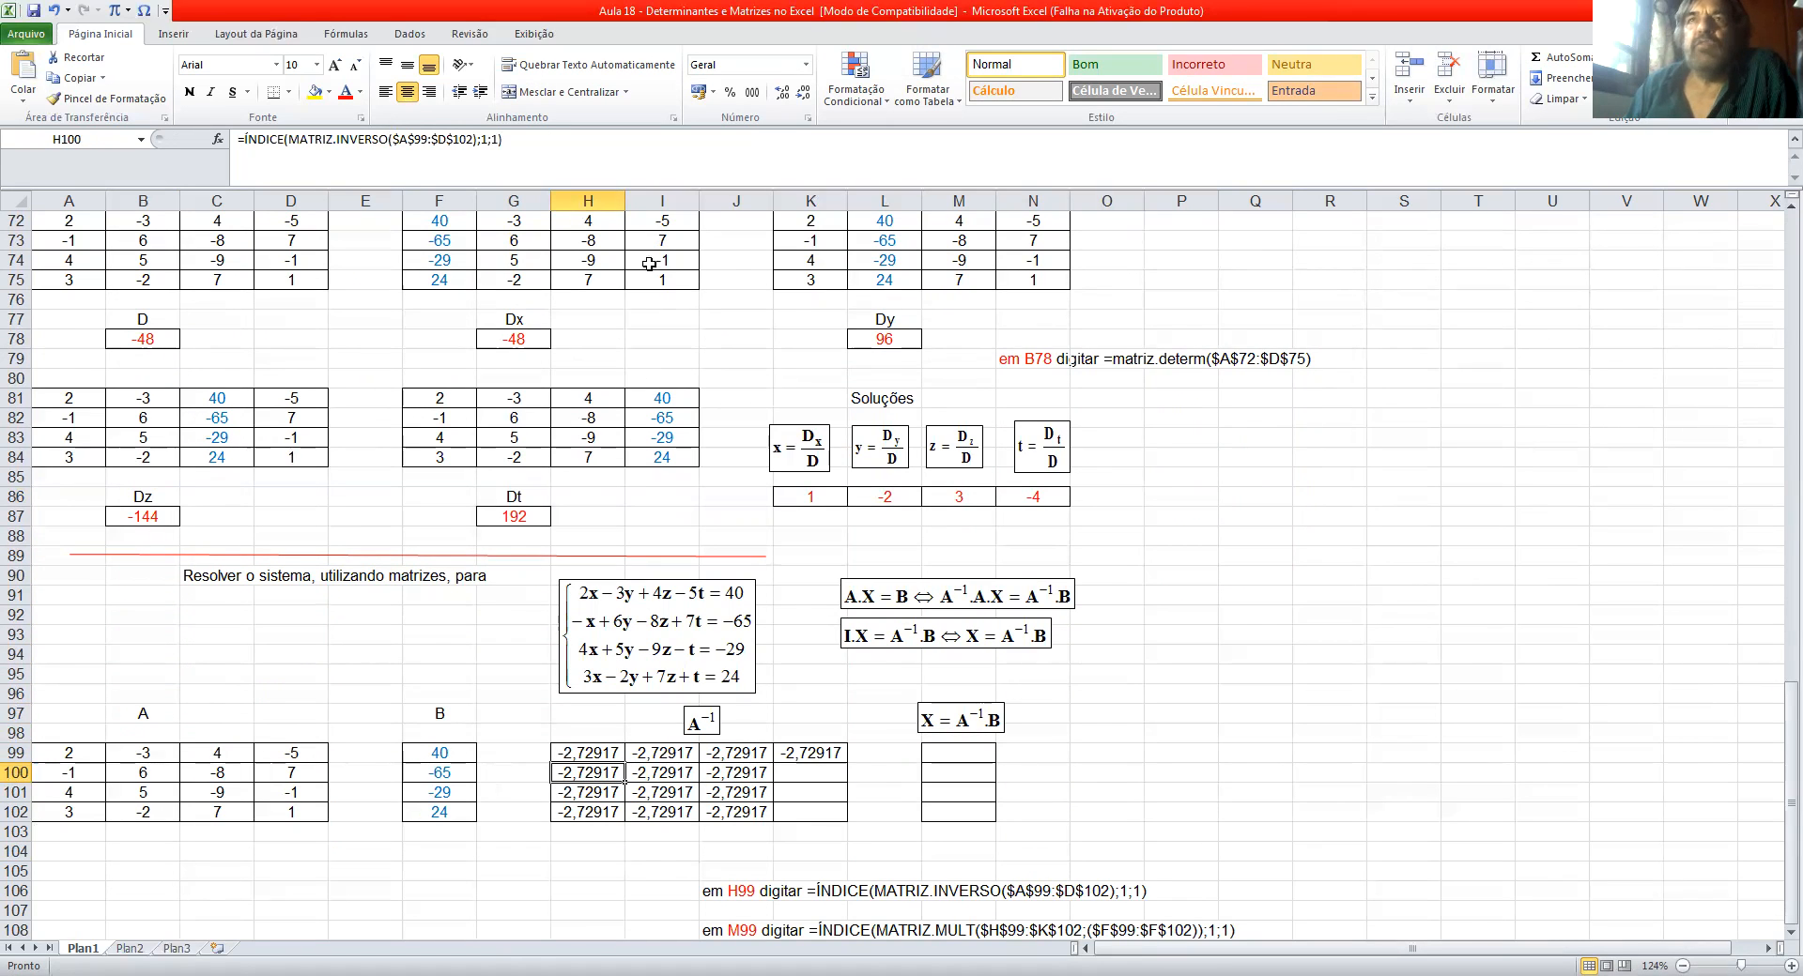
{"action": "double_click", "coordinate": [484, 139]}
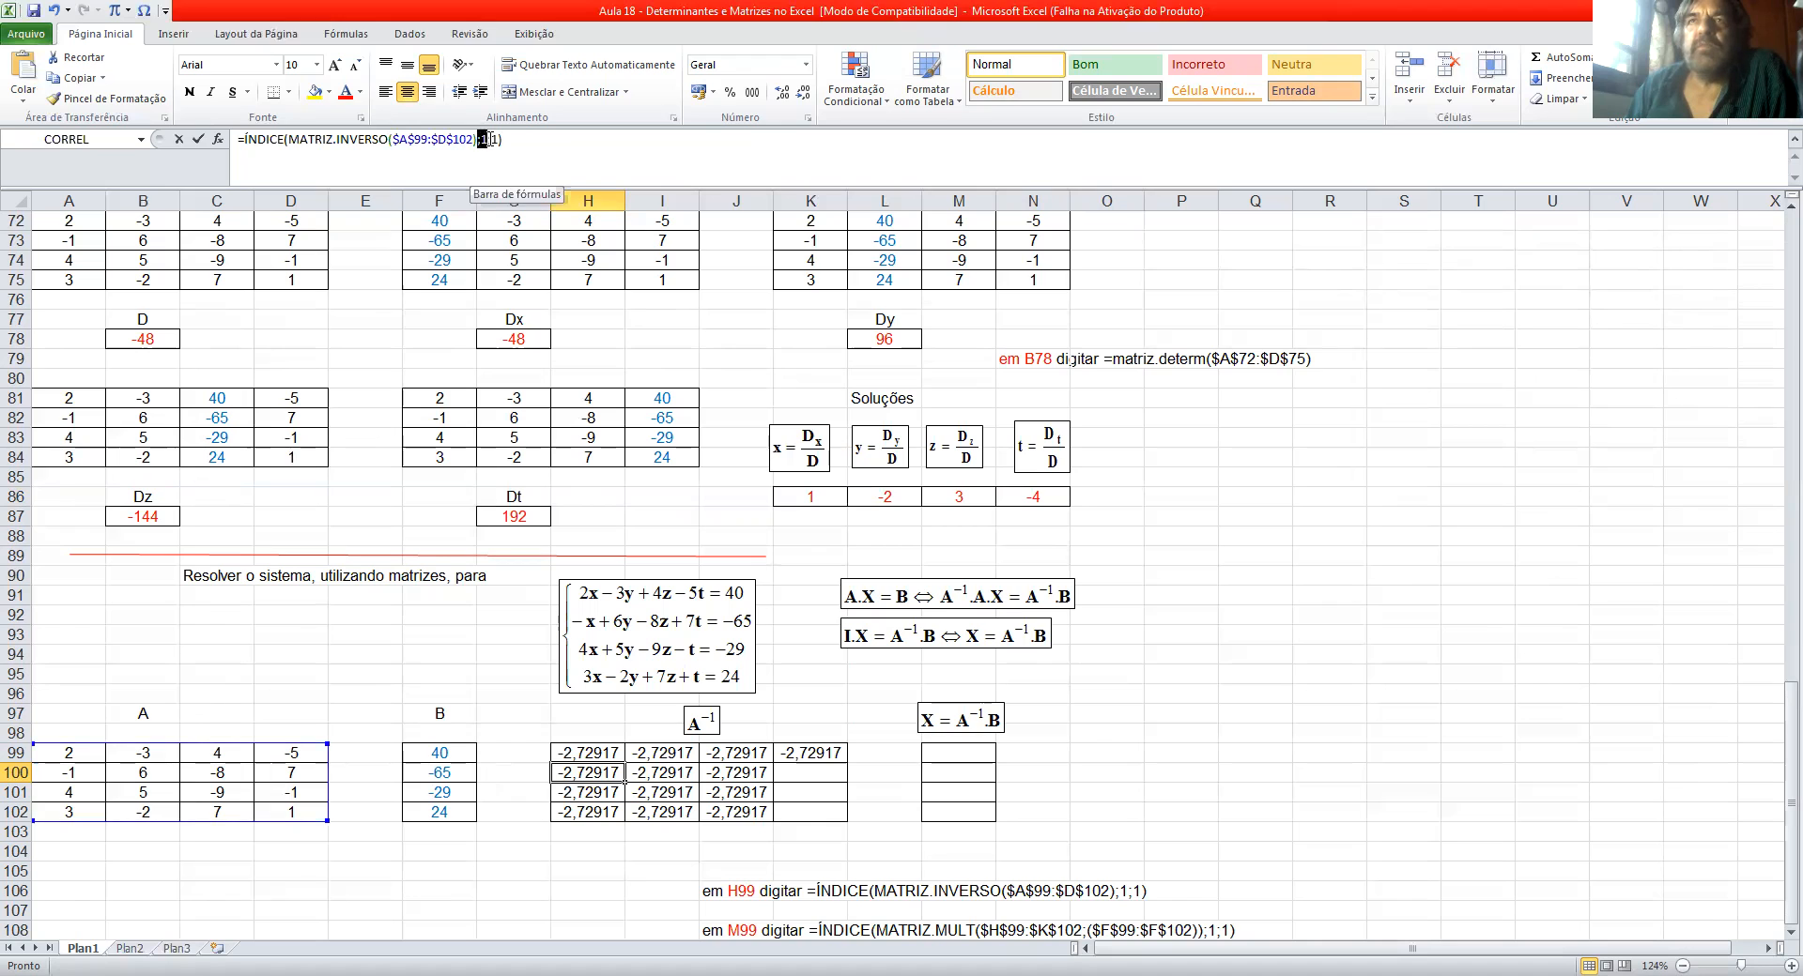
{"action": "type", "text": "2"}
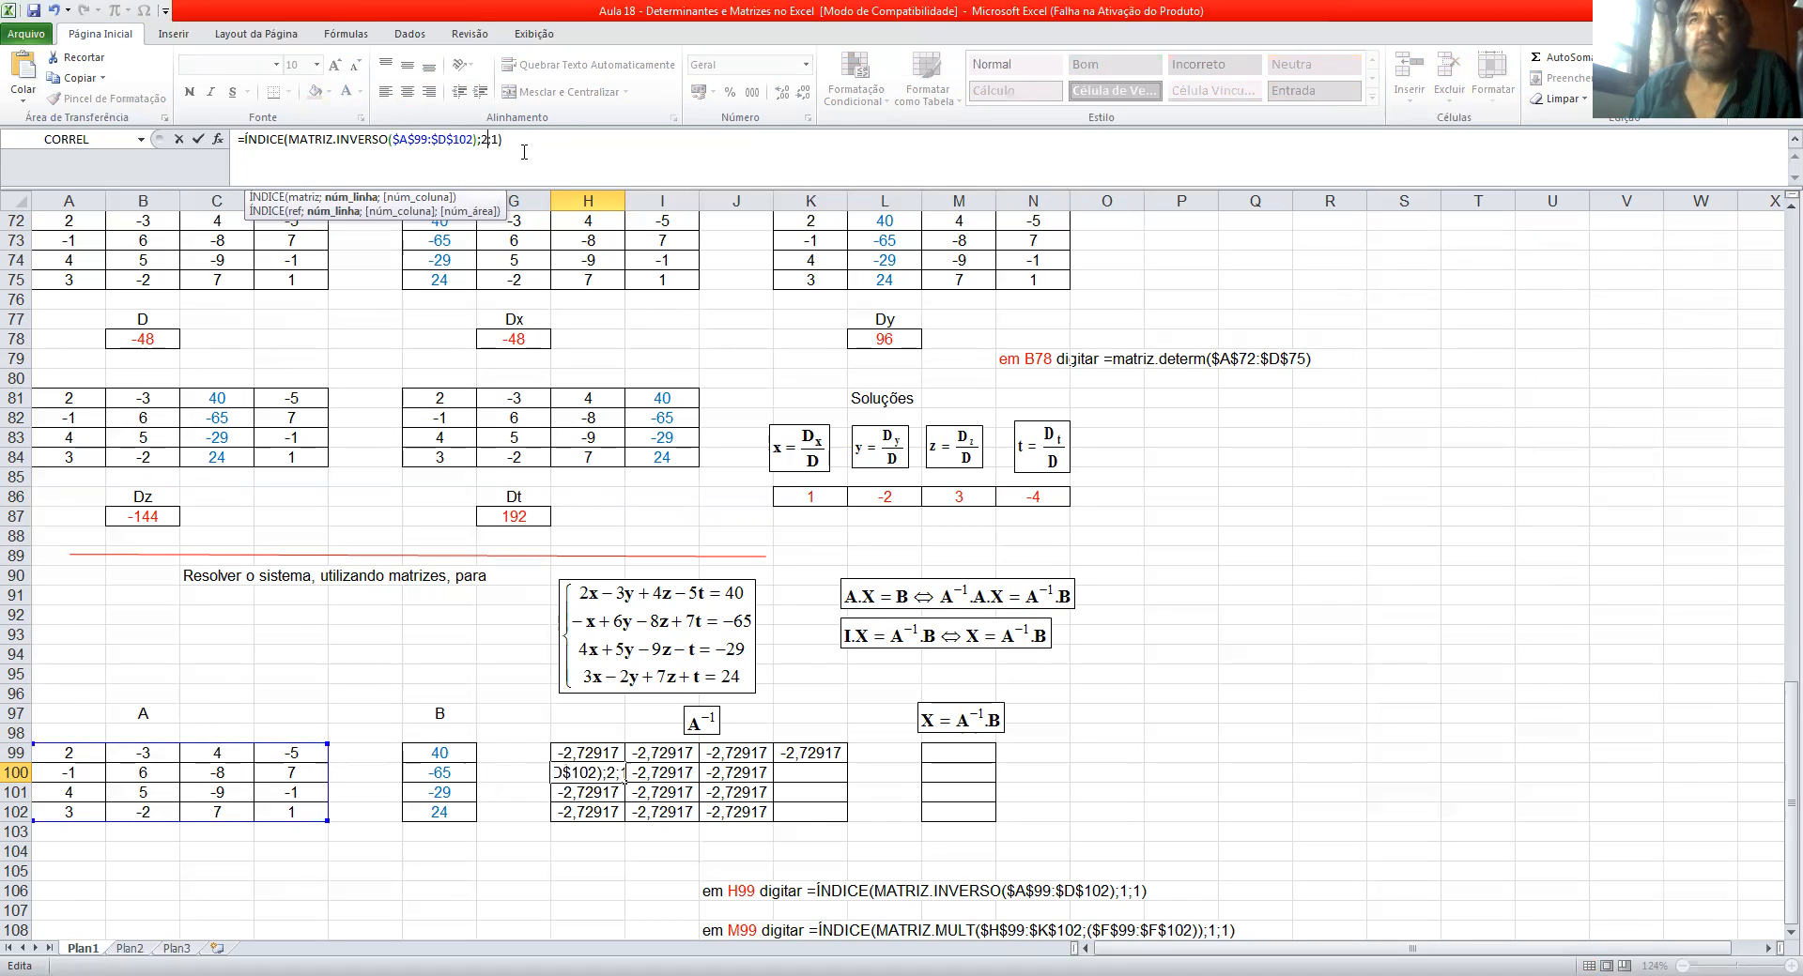
{"action": "left_click", "coordinate": [526, 146]}
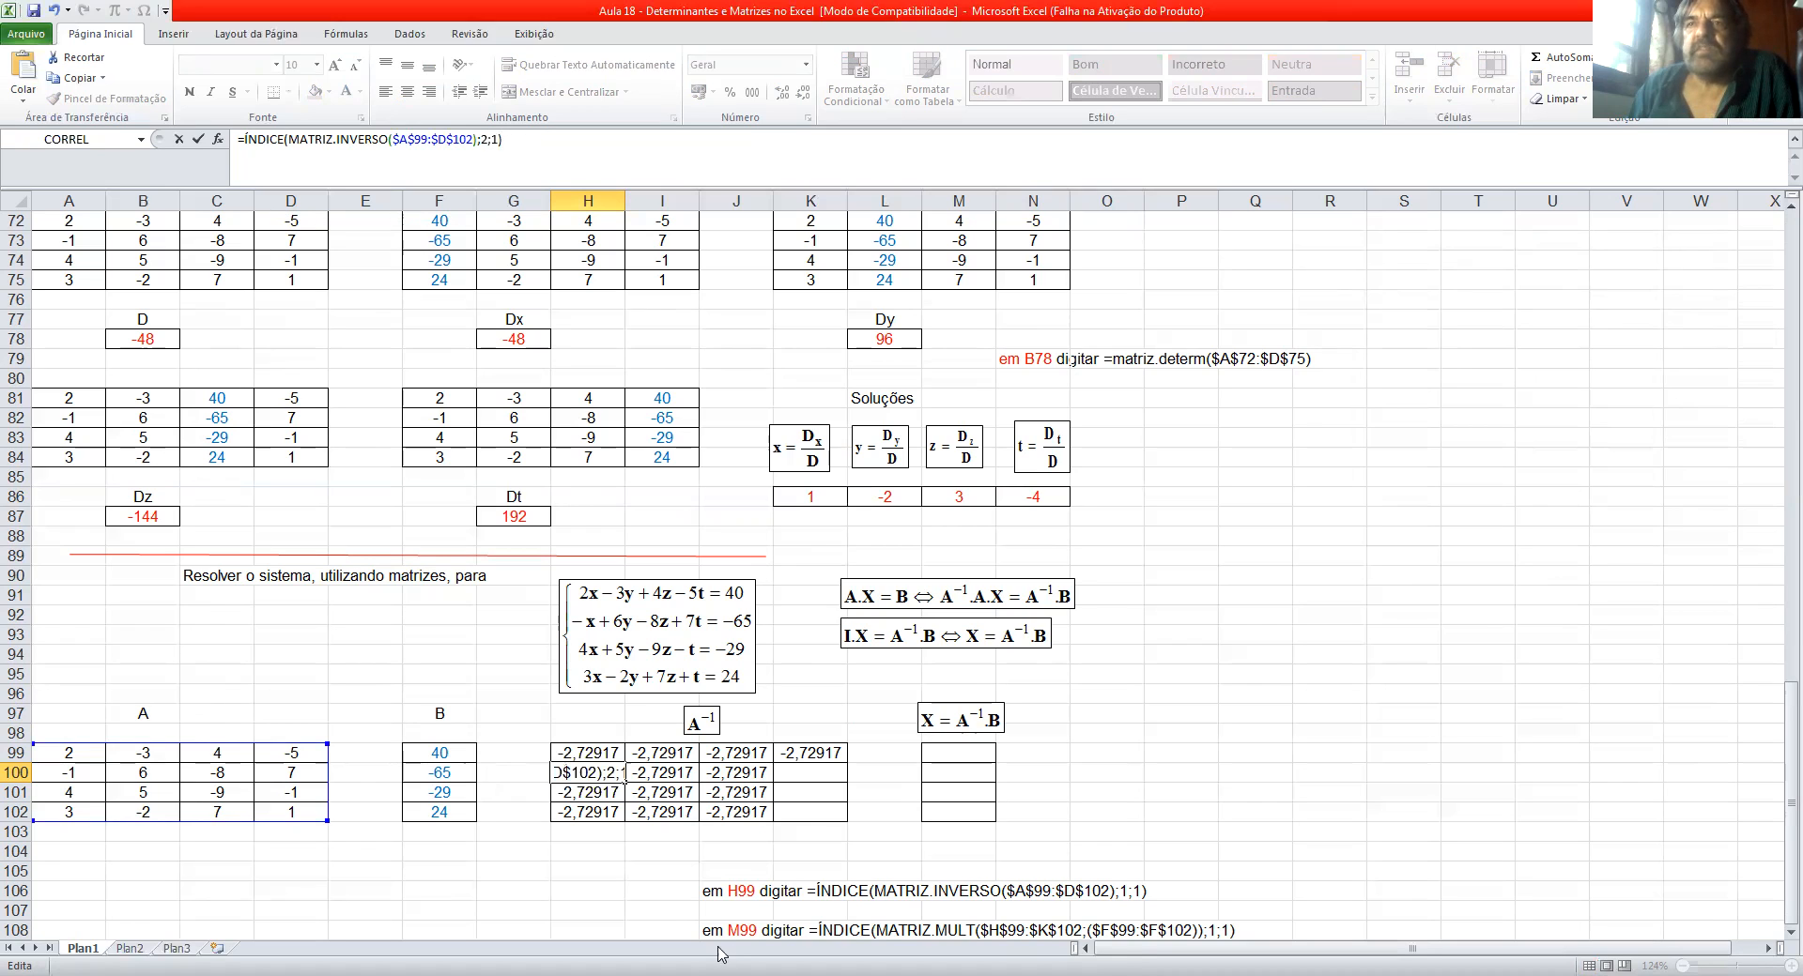
{"action": "left_click", "coordinate": [585, 856]}
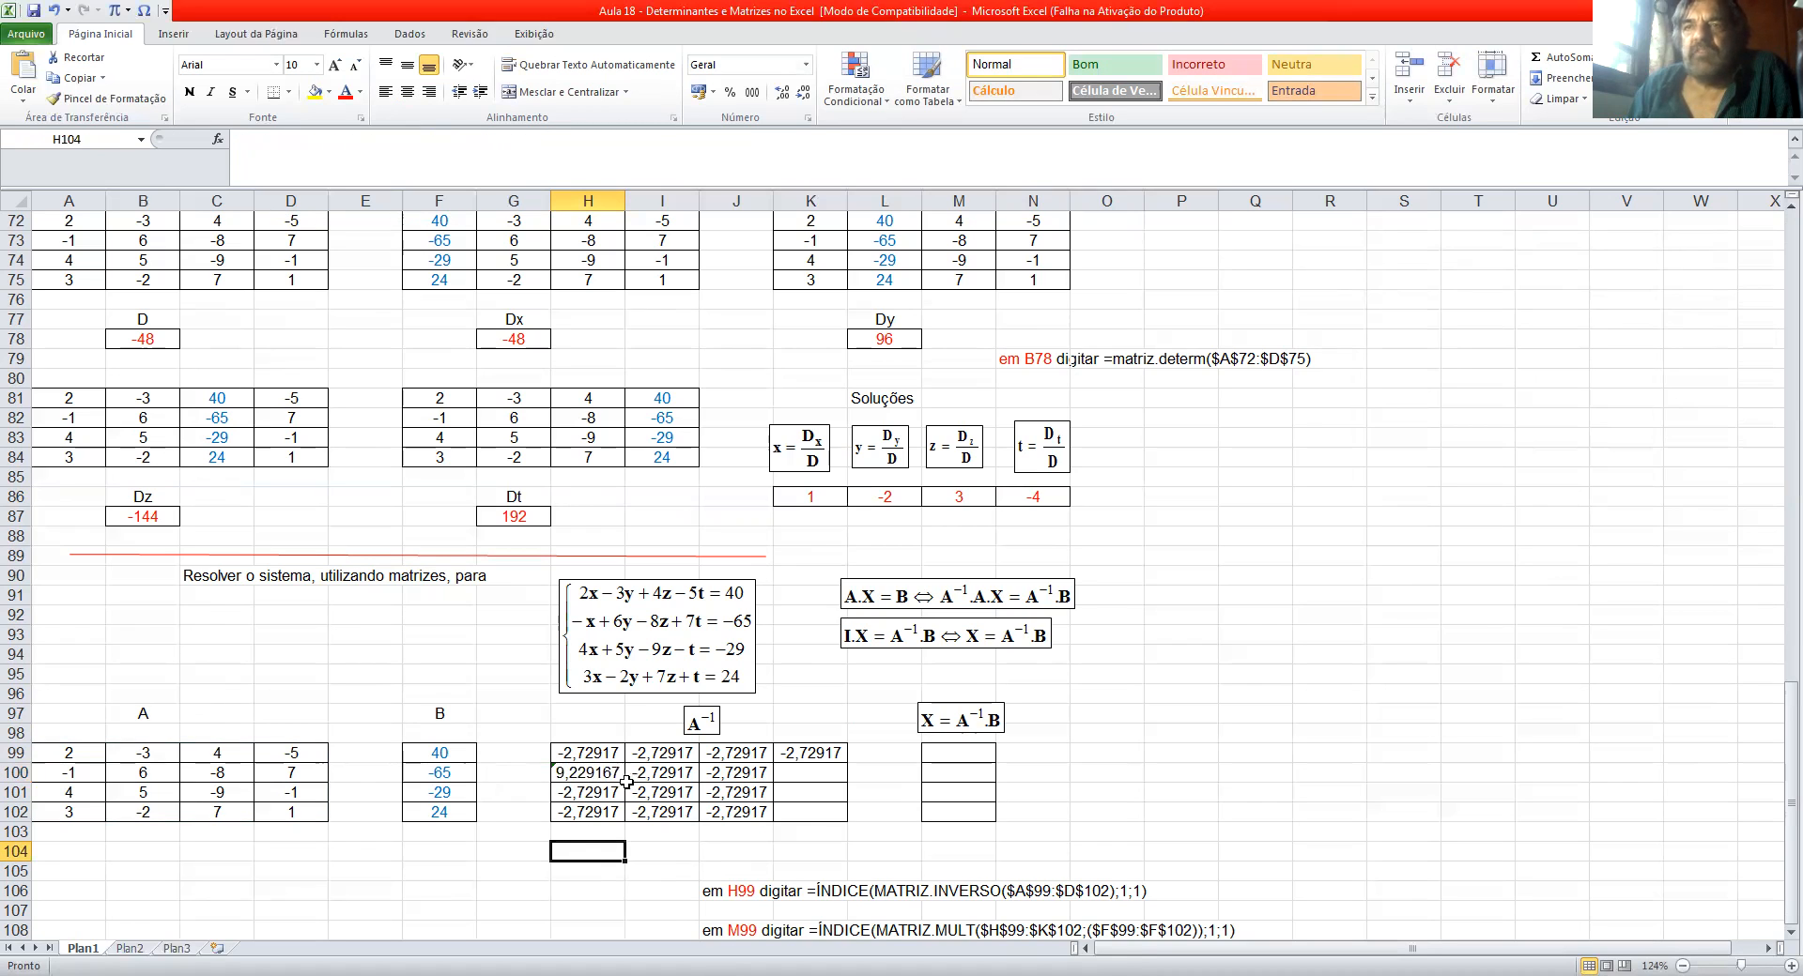
Step: Change the row index to 3 in the inverse matrix formula of cell H101
{"action": "left_click", "coordinate": [606, 797]}
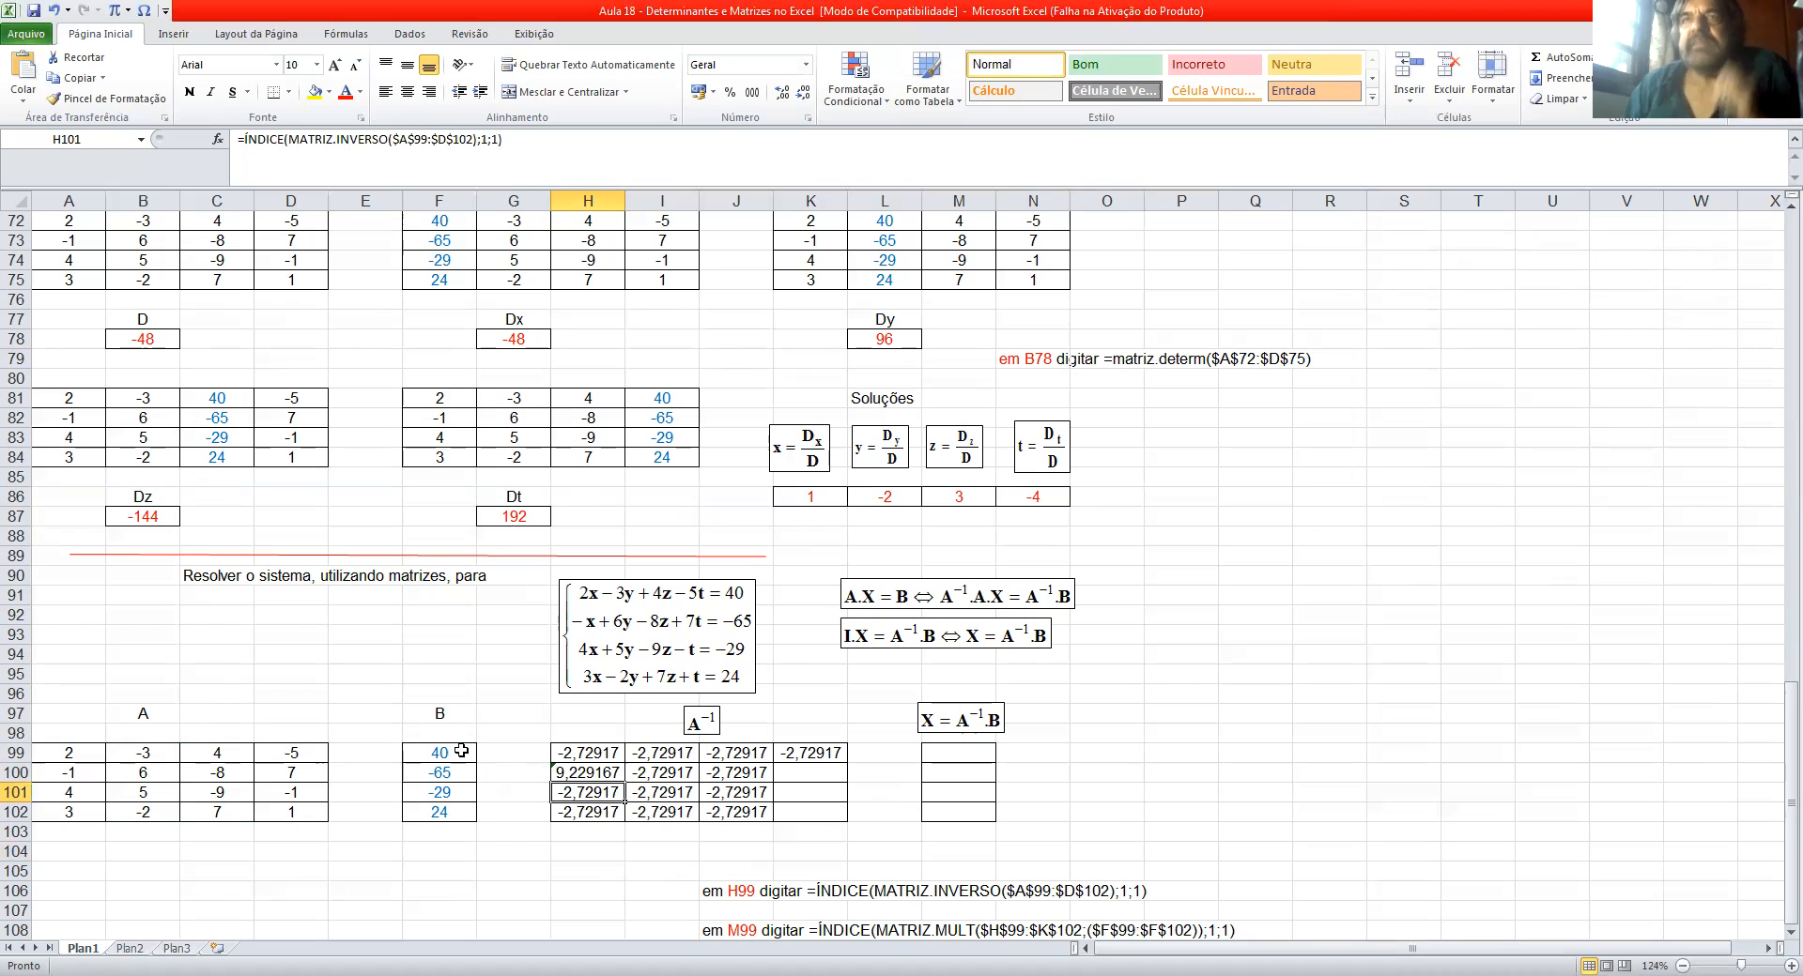
{"action": "left_click", "coordinate": [483, 140]}
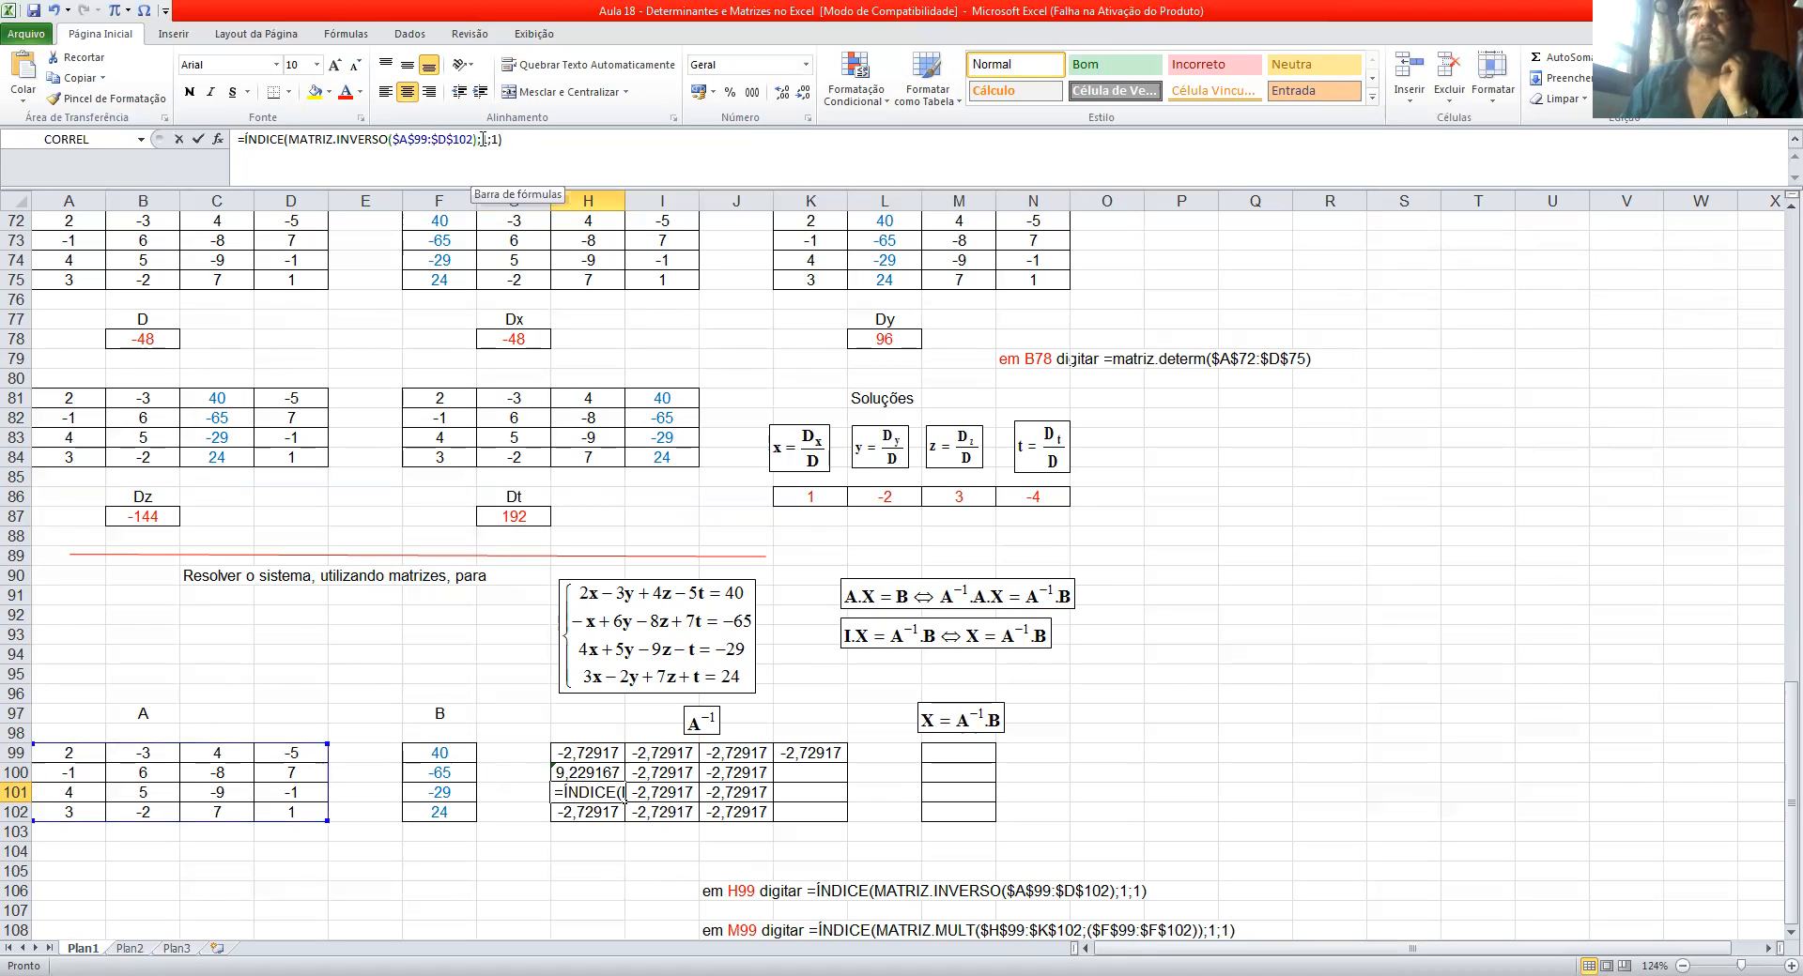
{"action": "type", "text": "3"}
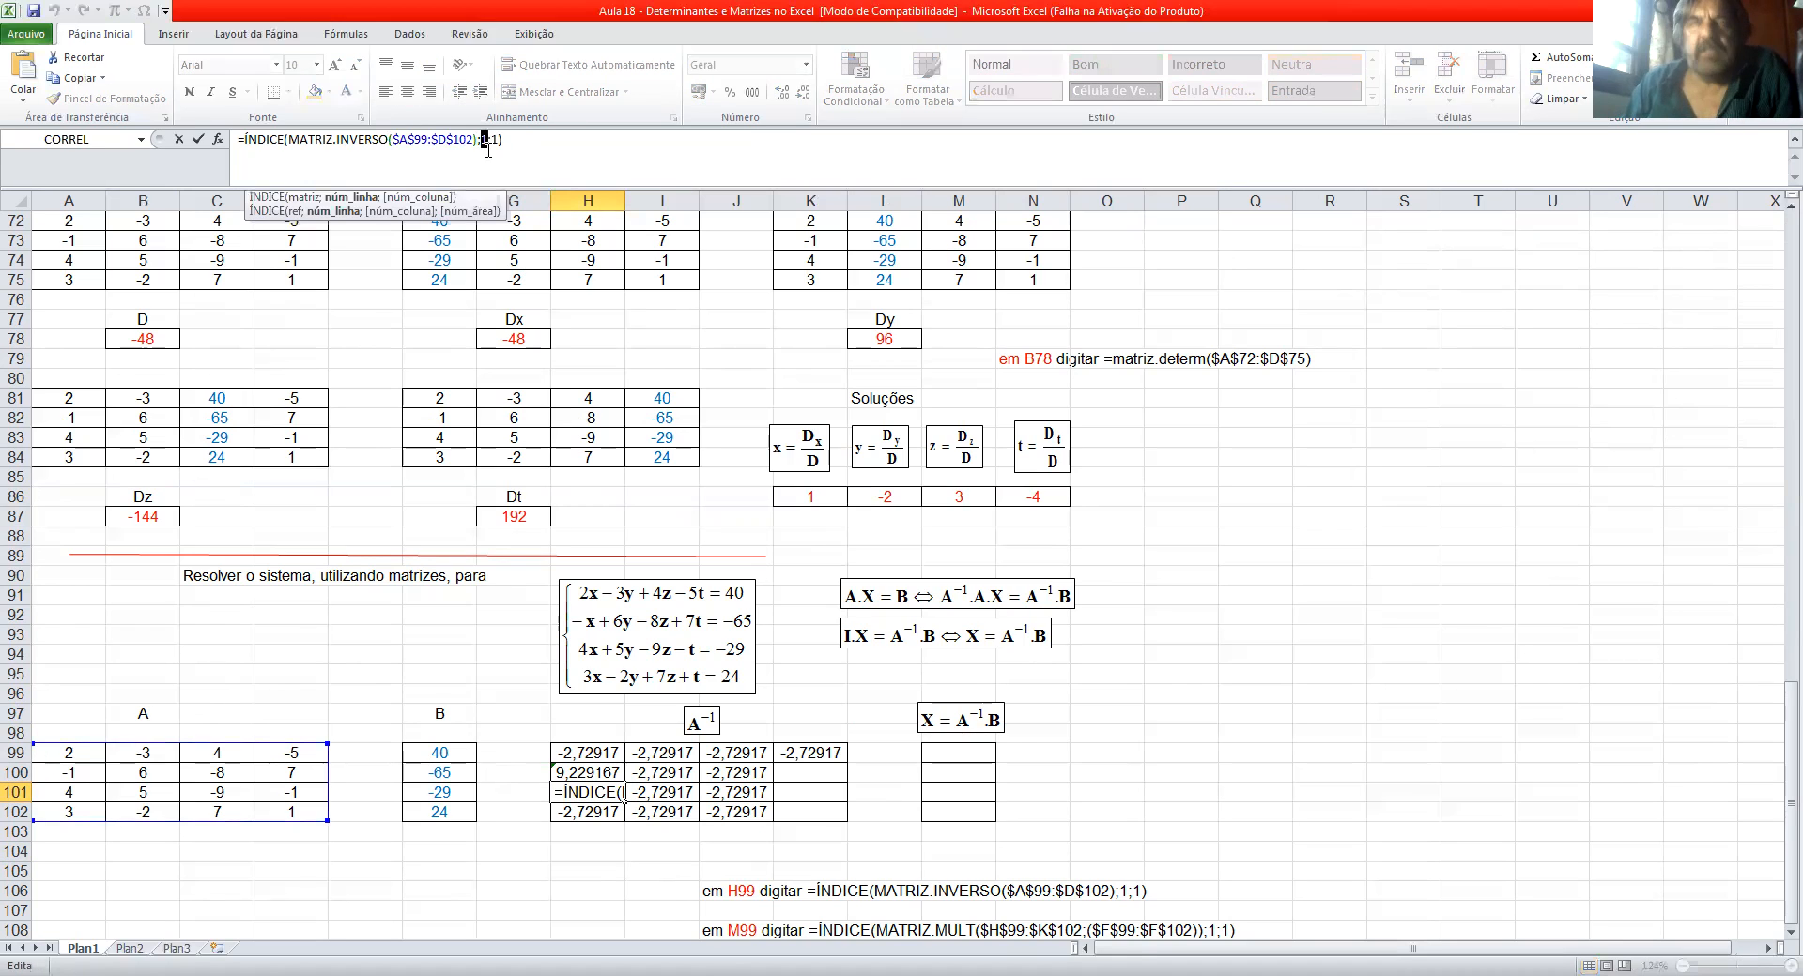
{"action": "left_click", "coordinate": [575, 873]}
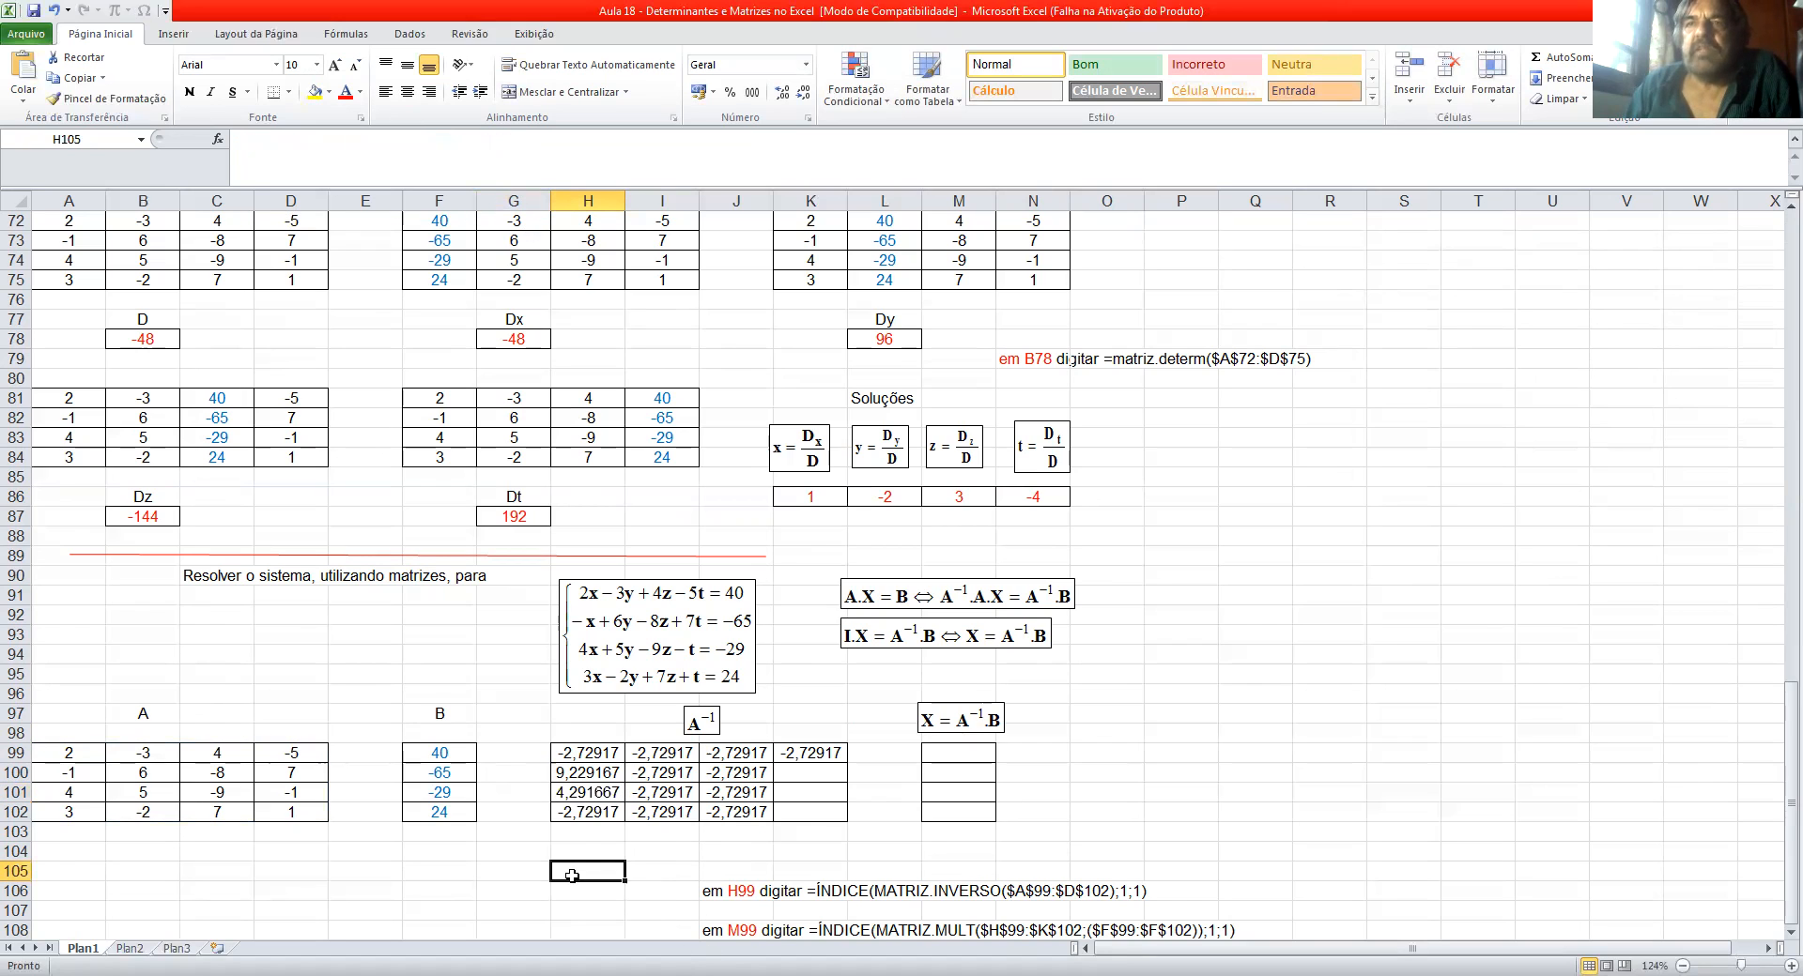
Step: Change the row index to 4 in cell H102, giving =ÍNDICE(MATRIZ.INVERSO($A$99:$D$102);4;1)
{"action": "left_click", "coordinate": [591, 817]}
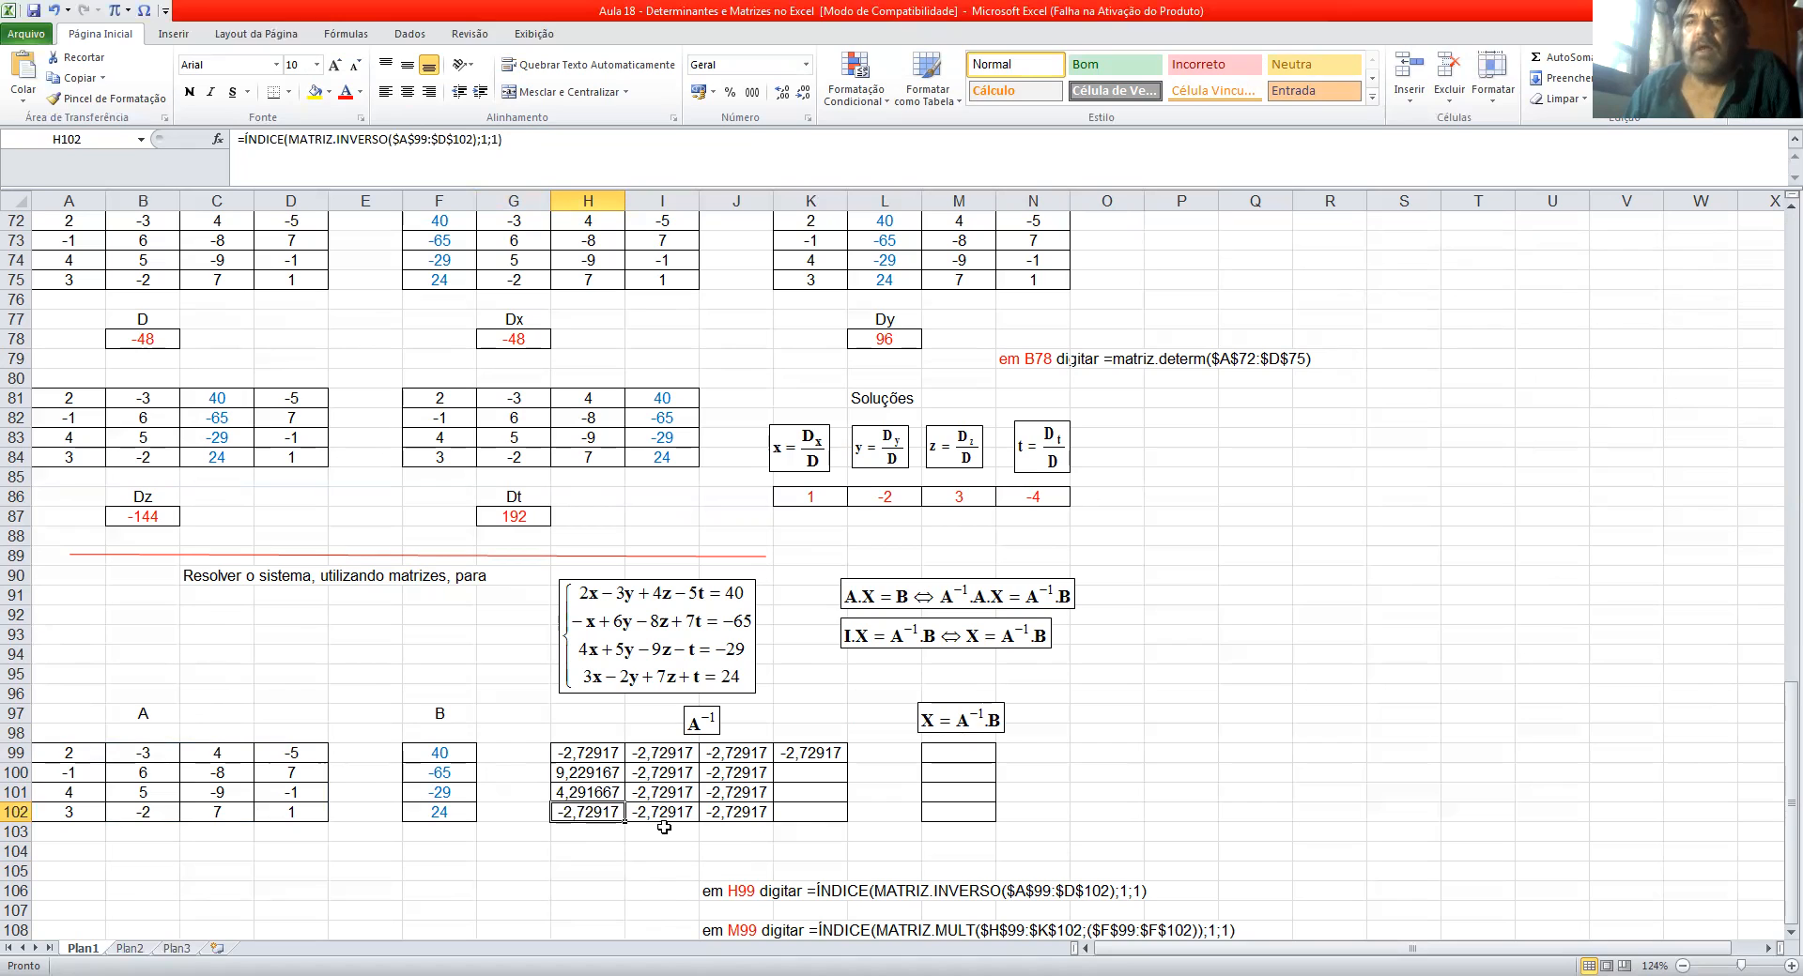
{"action": "left_click", "coordinate": [406, 92]}
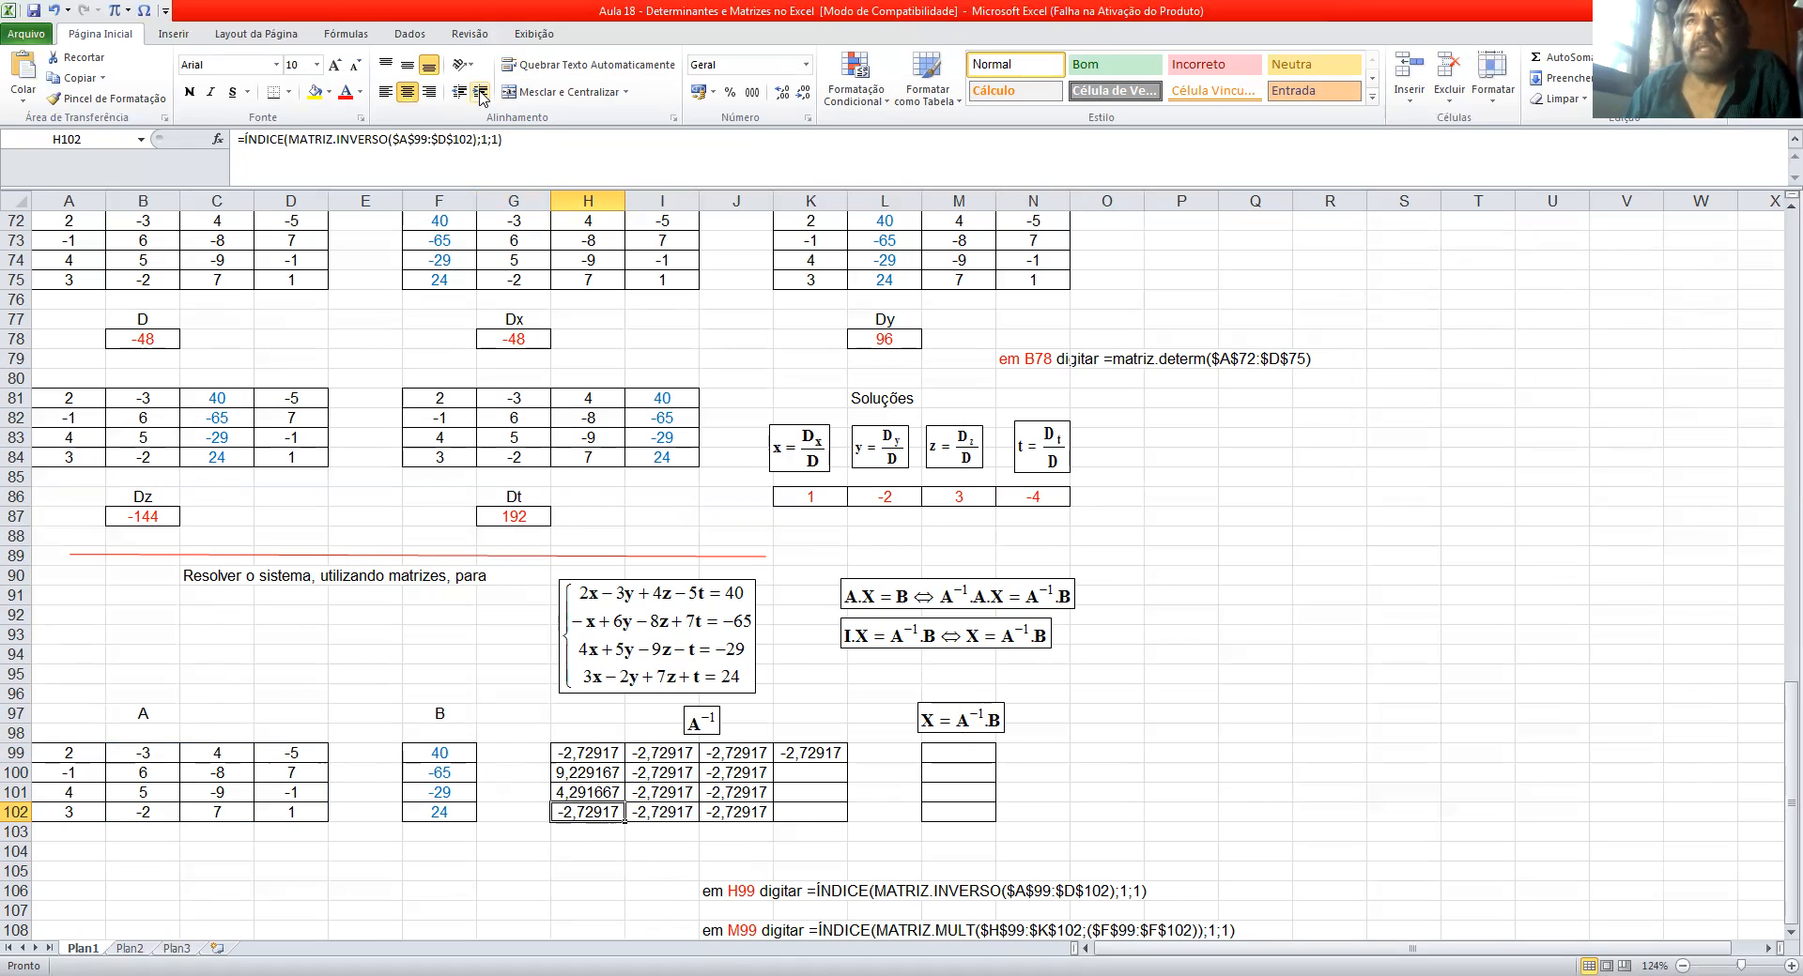
{"action": "left_click", "coordinate": [488, 142]}
{"action": "key", "text": "BackSpace"}
{"action": "type", "text": "4"}
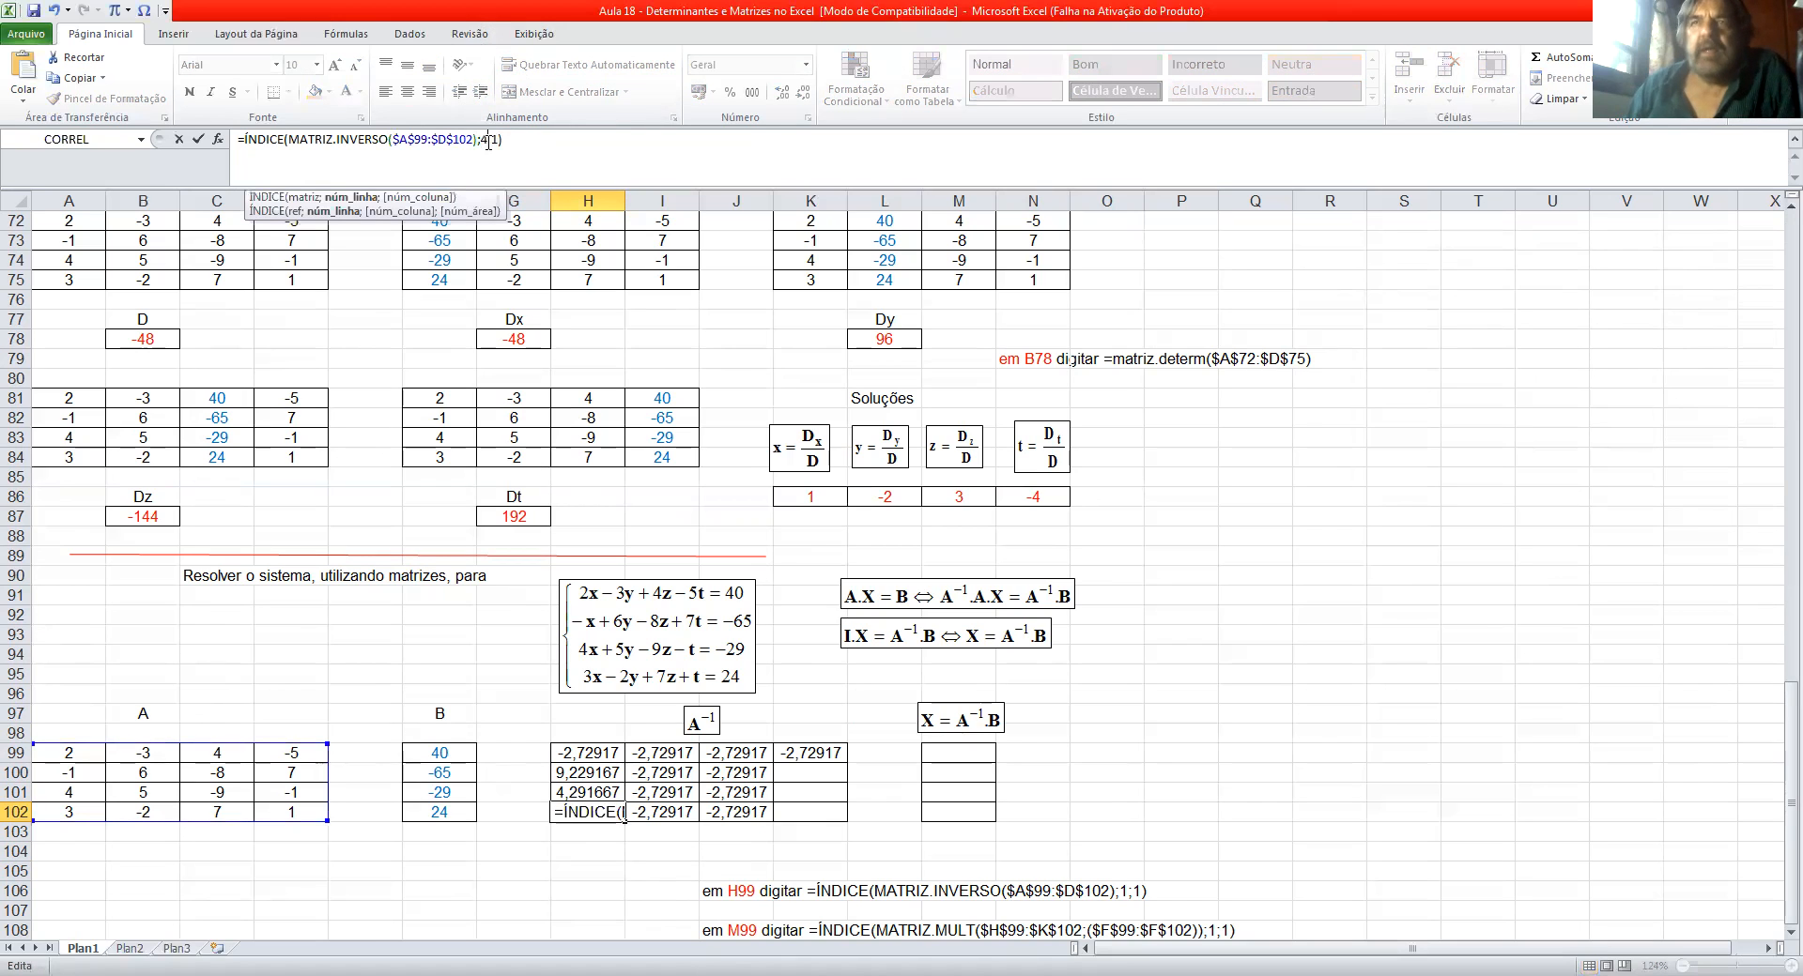
{"action": "left_click", "coordinate": [511, 137]}
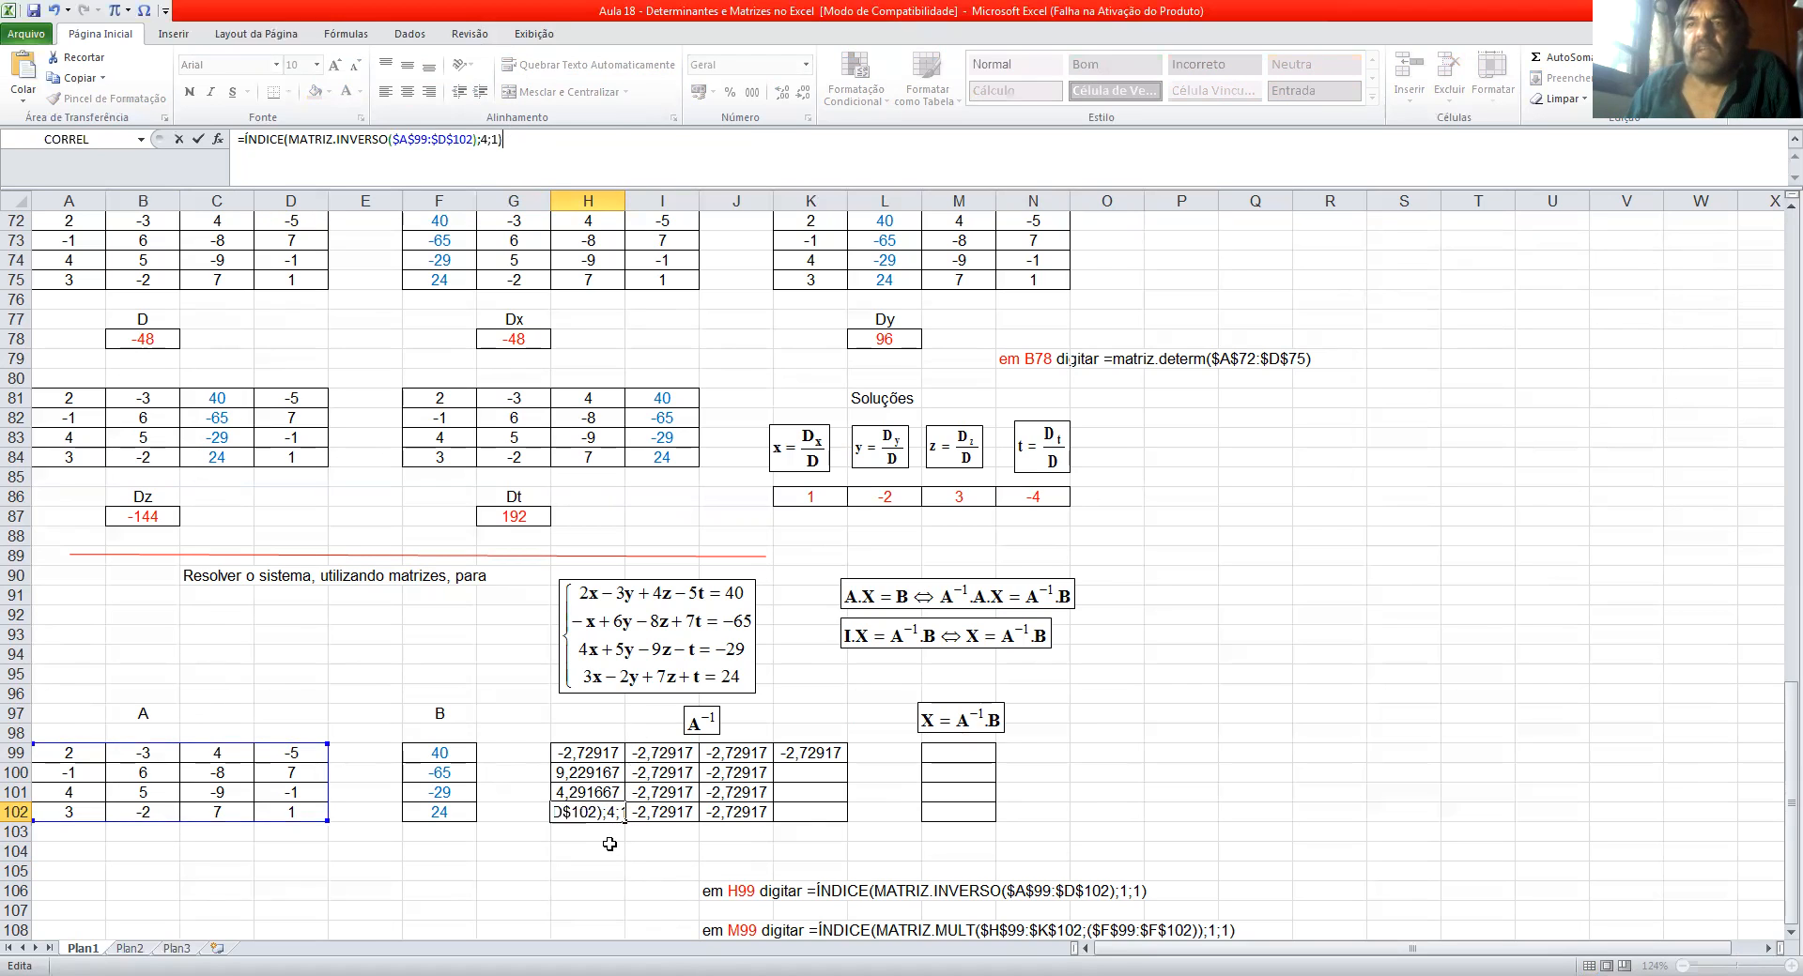
{"action": "left_click", "coordinate": [610, 848]}
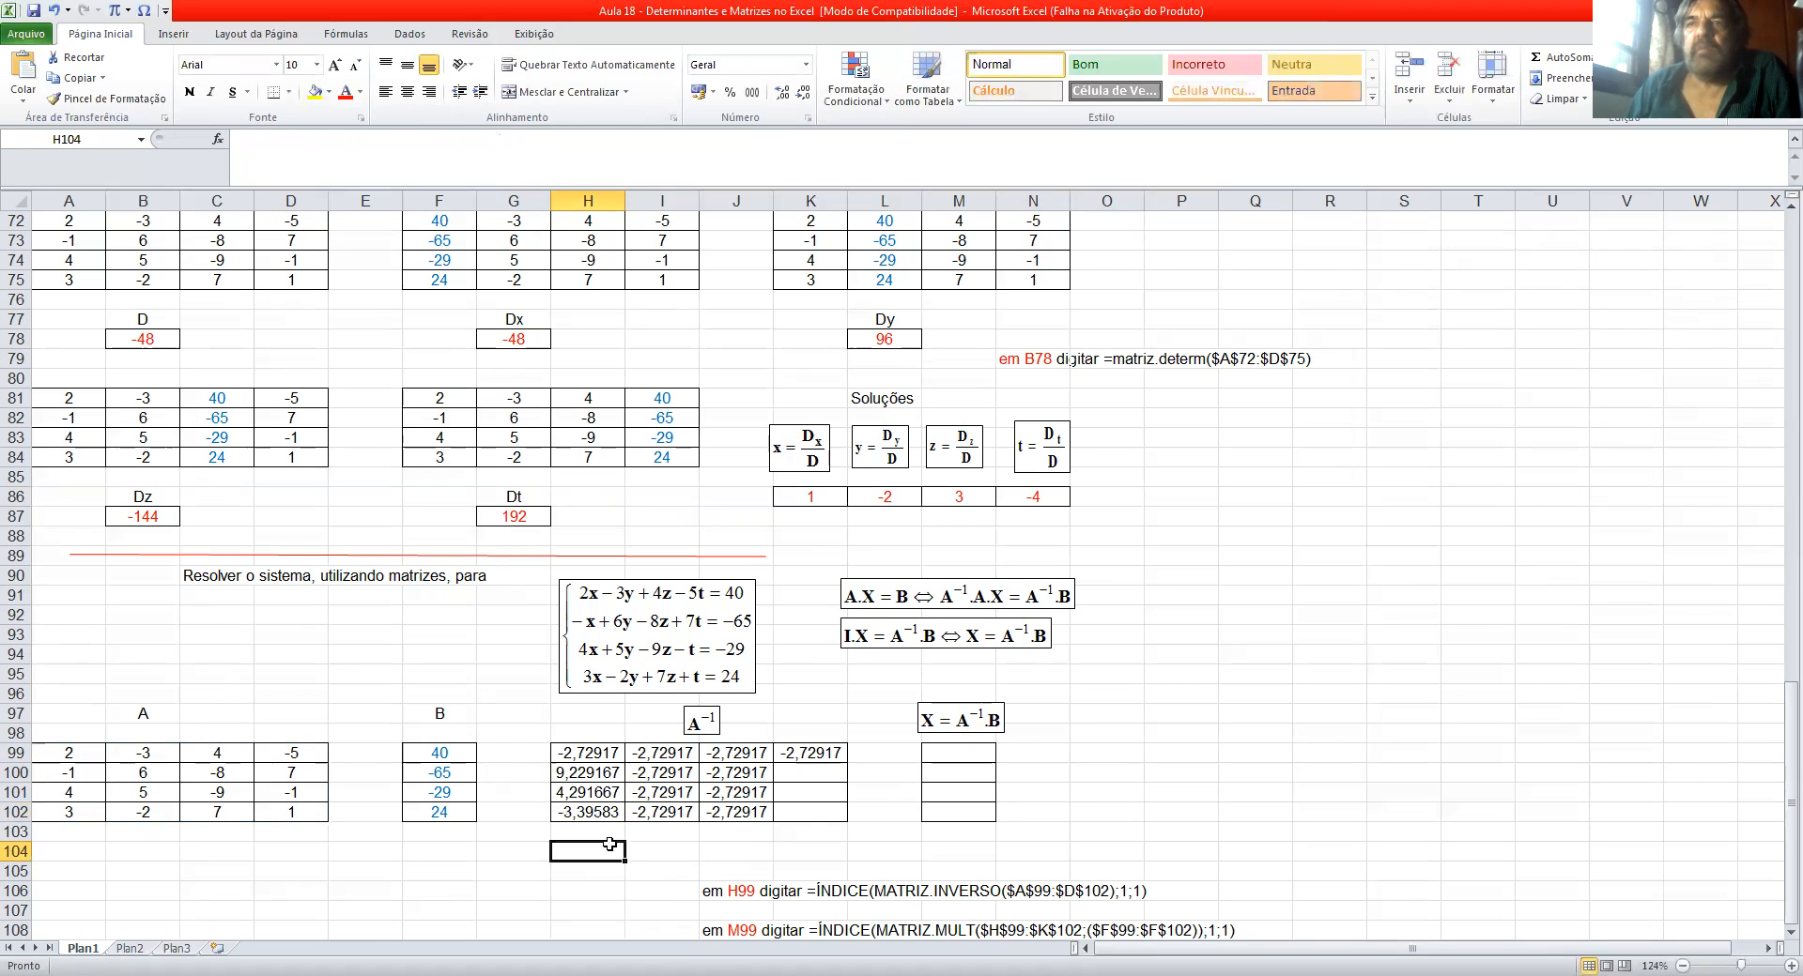
Step: Change the column index to 2 in cell I99, giving =ÍNDICE(MATRIZ.INVERSO($A$99:$D$102);1;2)
{"action": "left_click", "coordinate": [666, 756]}
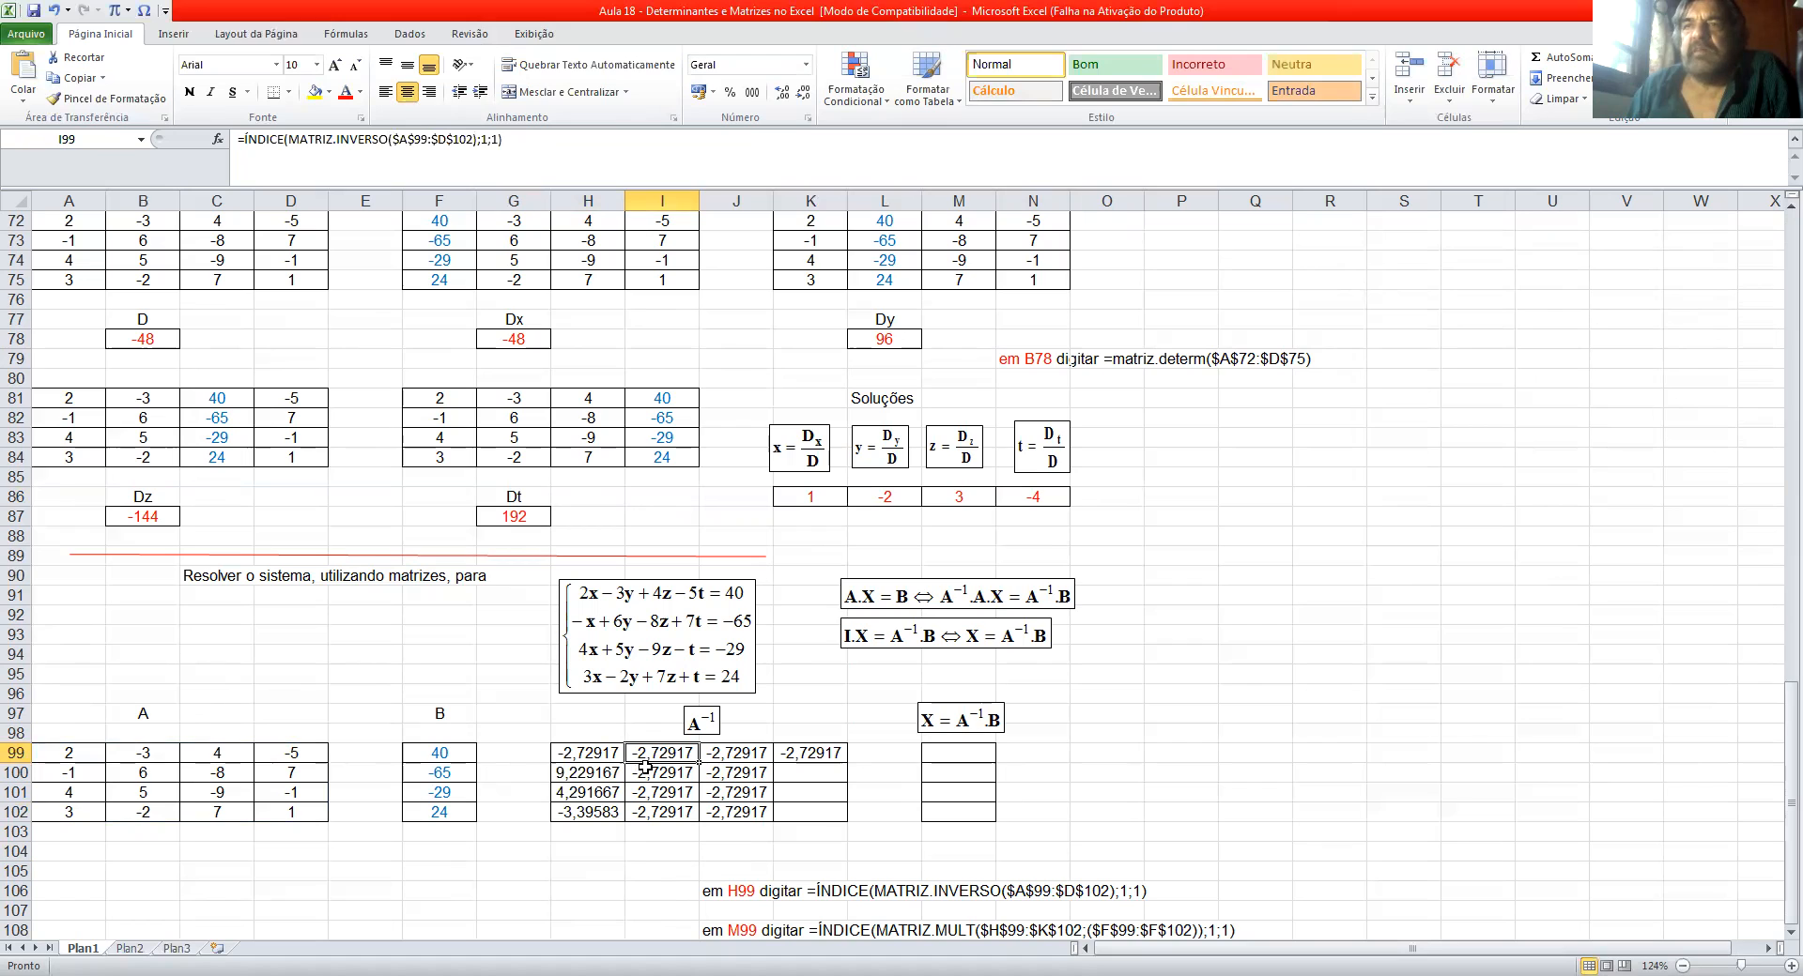
{"action": "double_click", "coordinate": [494, 139]}
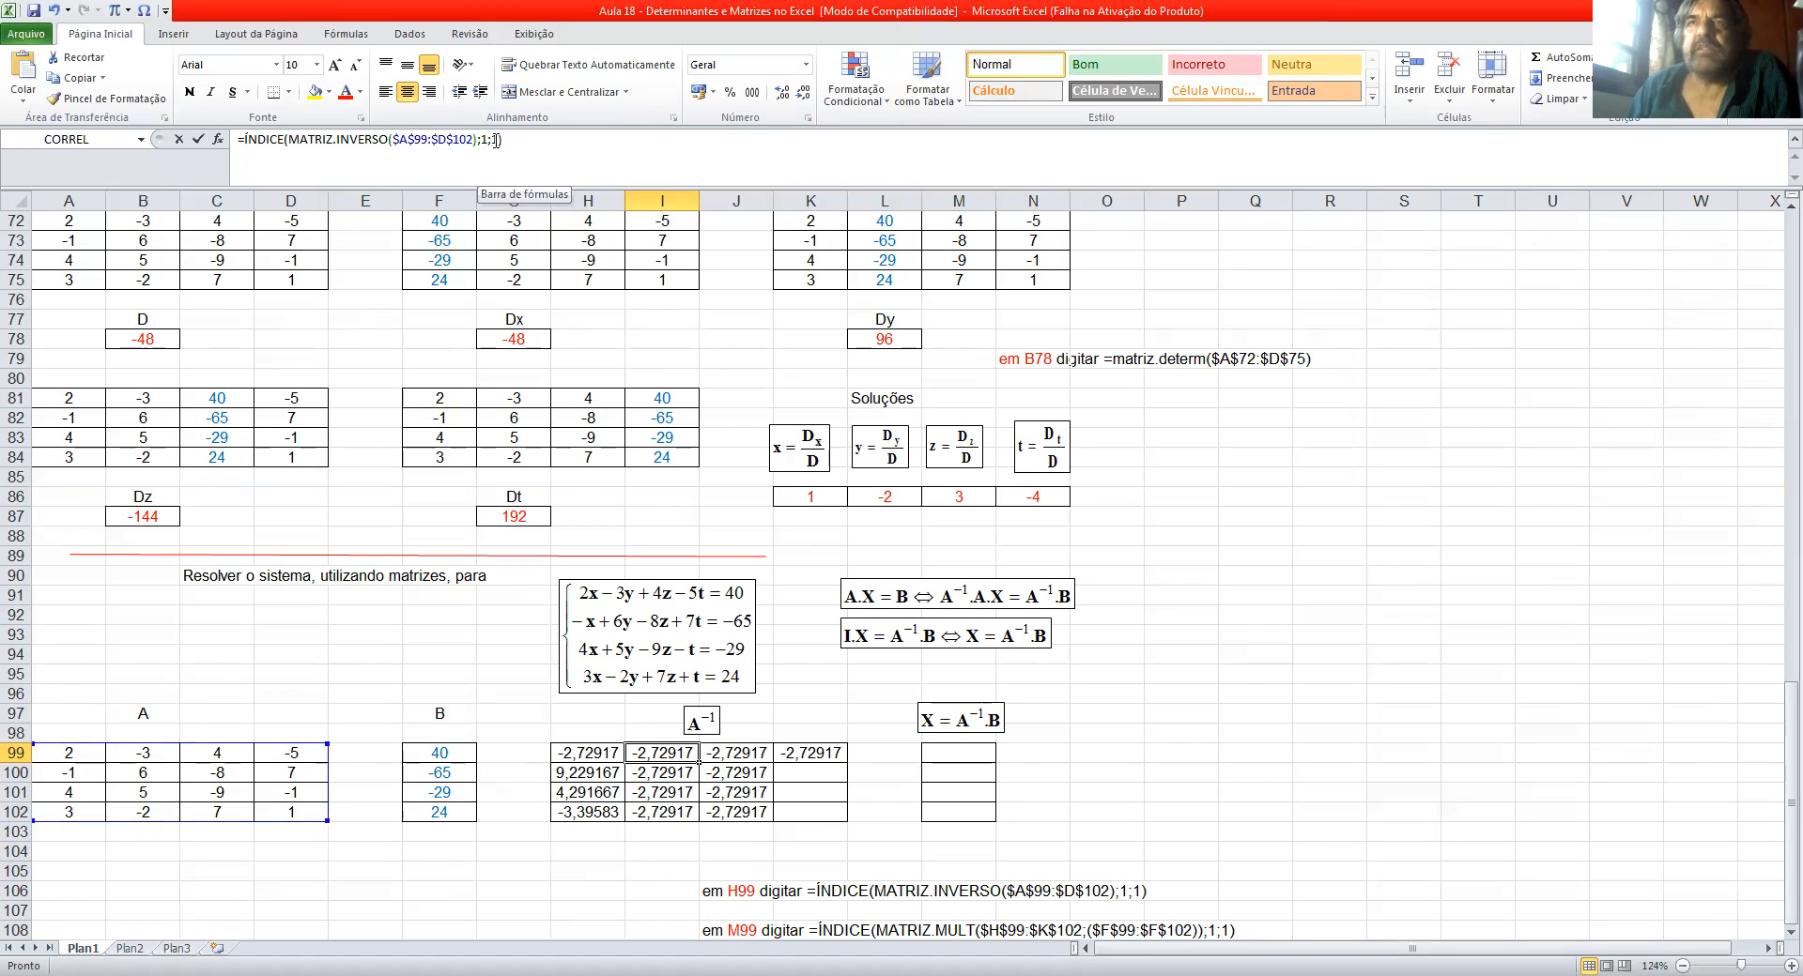
{"action": "type", "text": "2"}
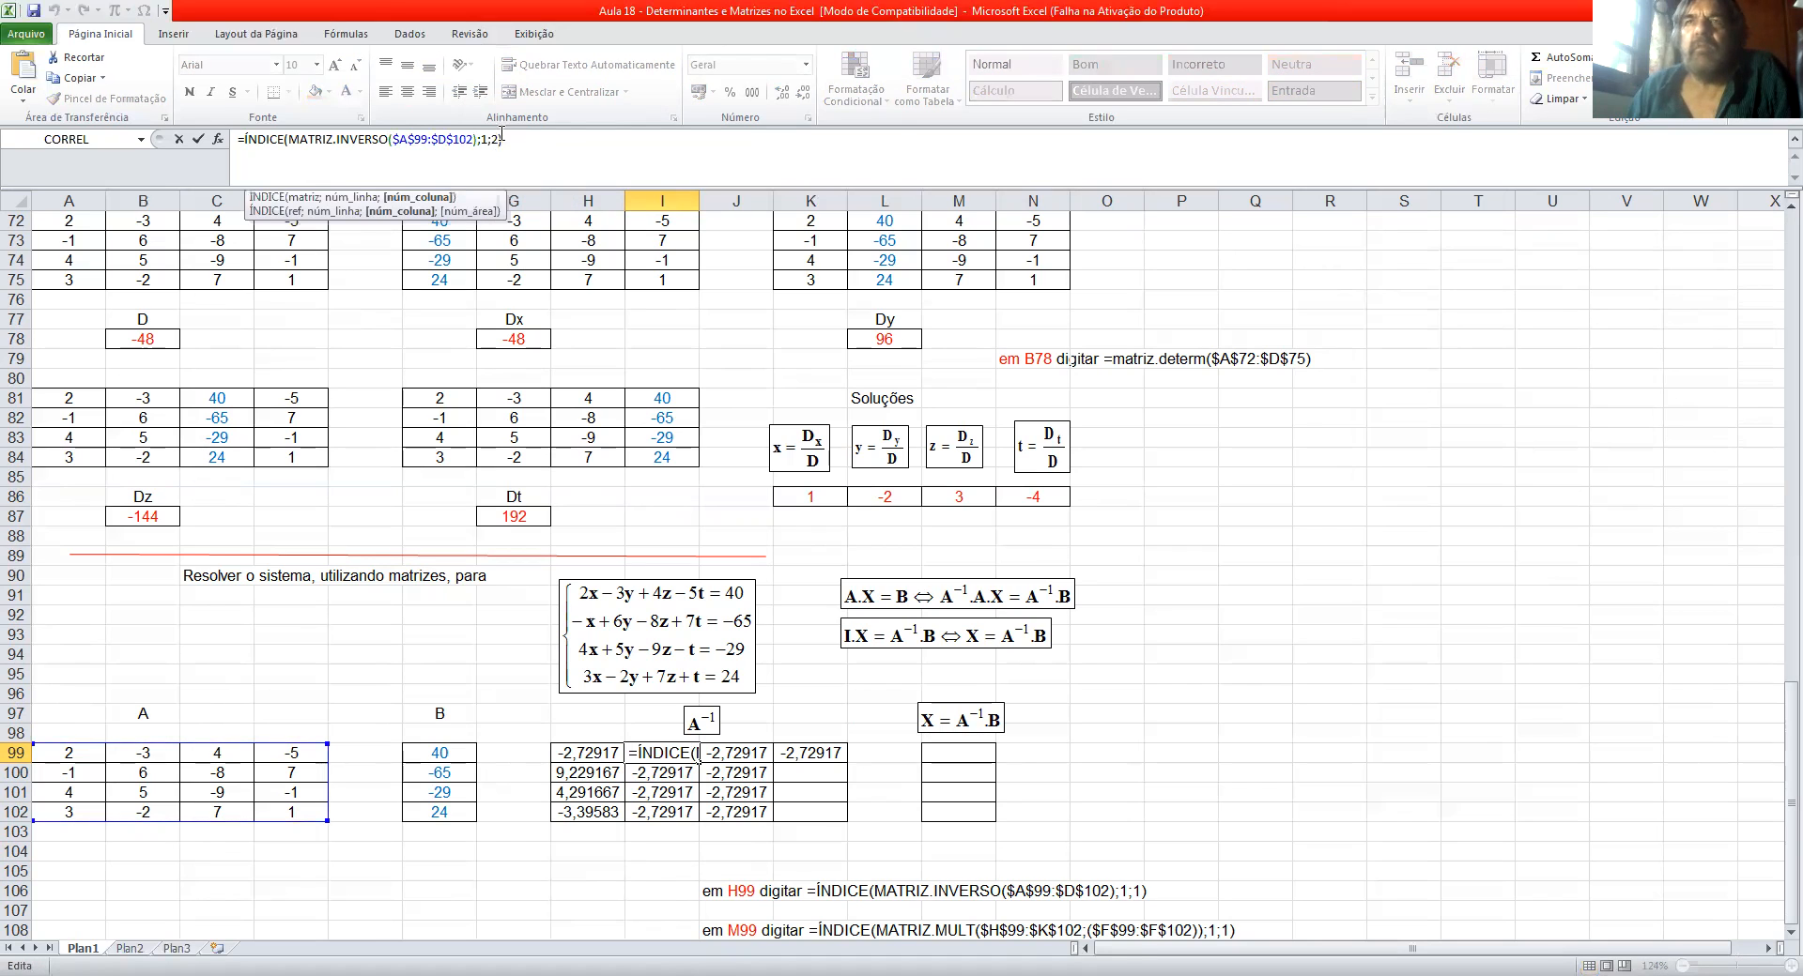
{"action": "left_click", "coordinate": [1094, 751]}
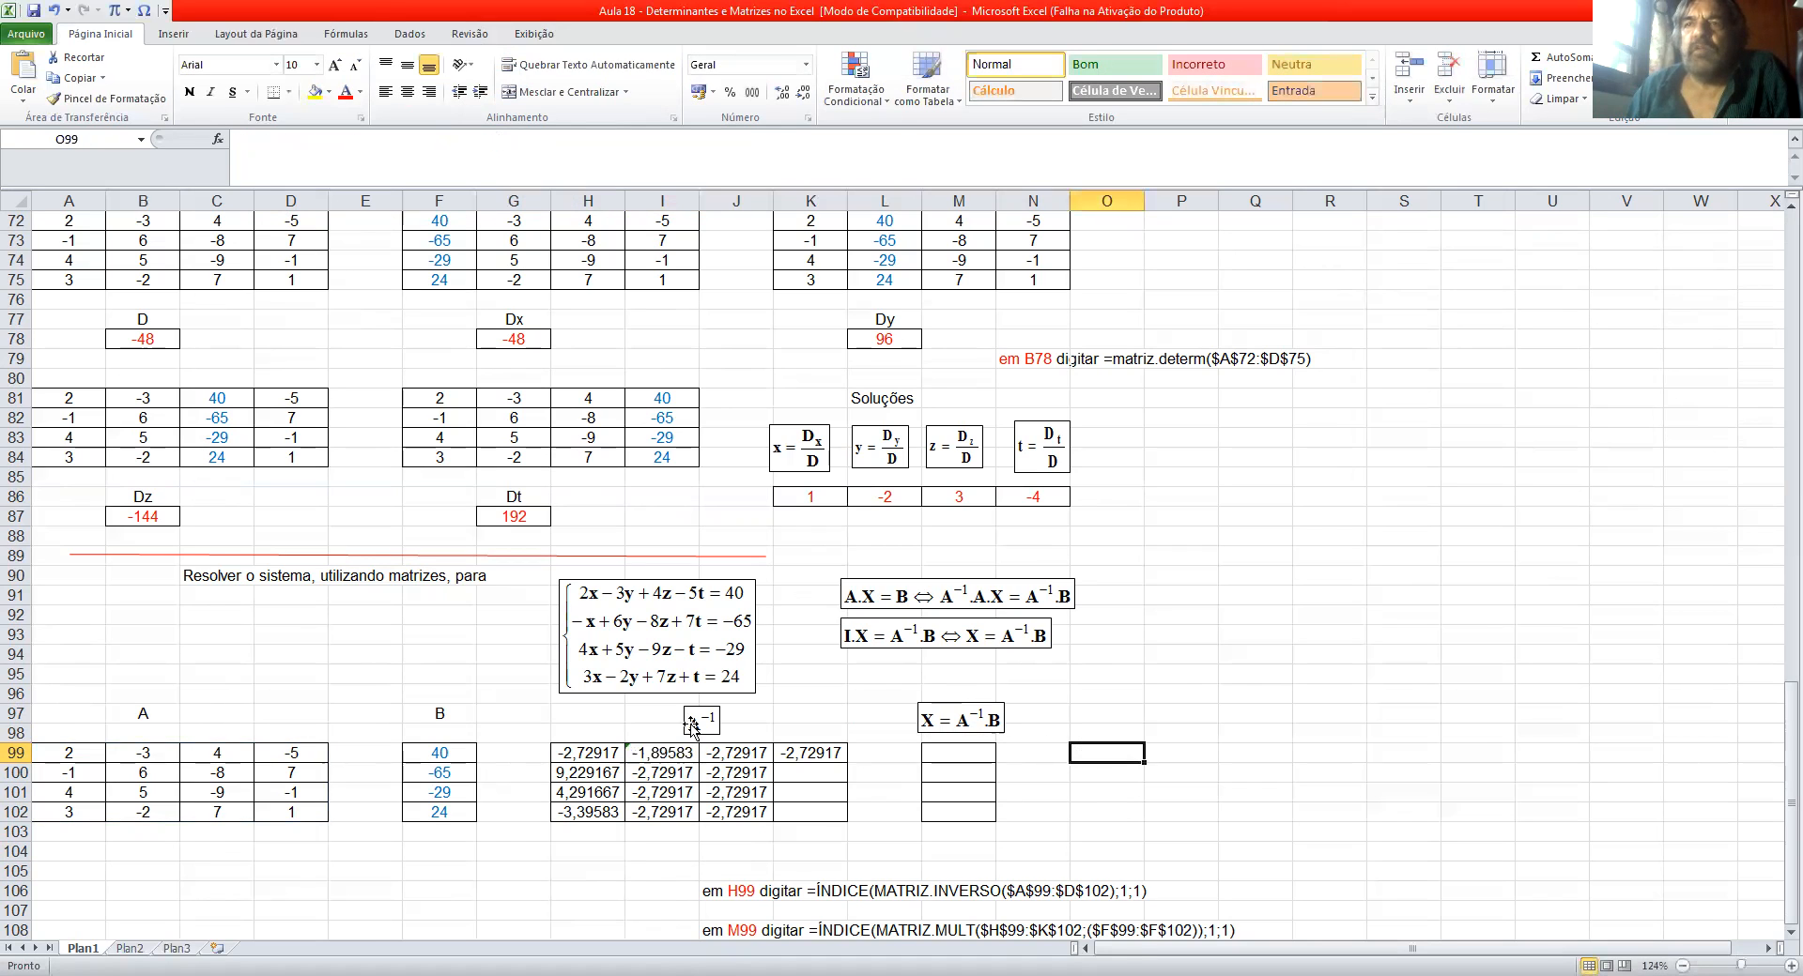
Step: Set both the row and column indices to 2 in cell I100, giving =ÍNDICE(MATRIZ.INVERSO($A$99:$D$102);2;2)
{"action": "left_click", "coordinate": [665, 778]}
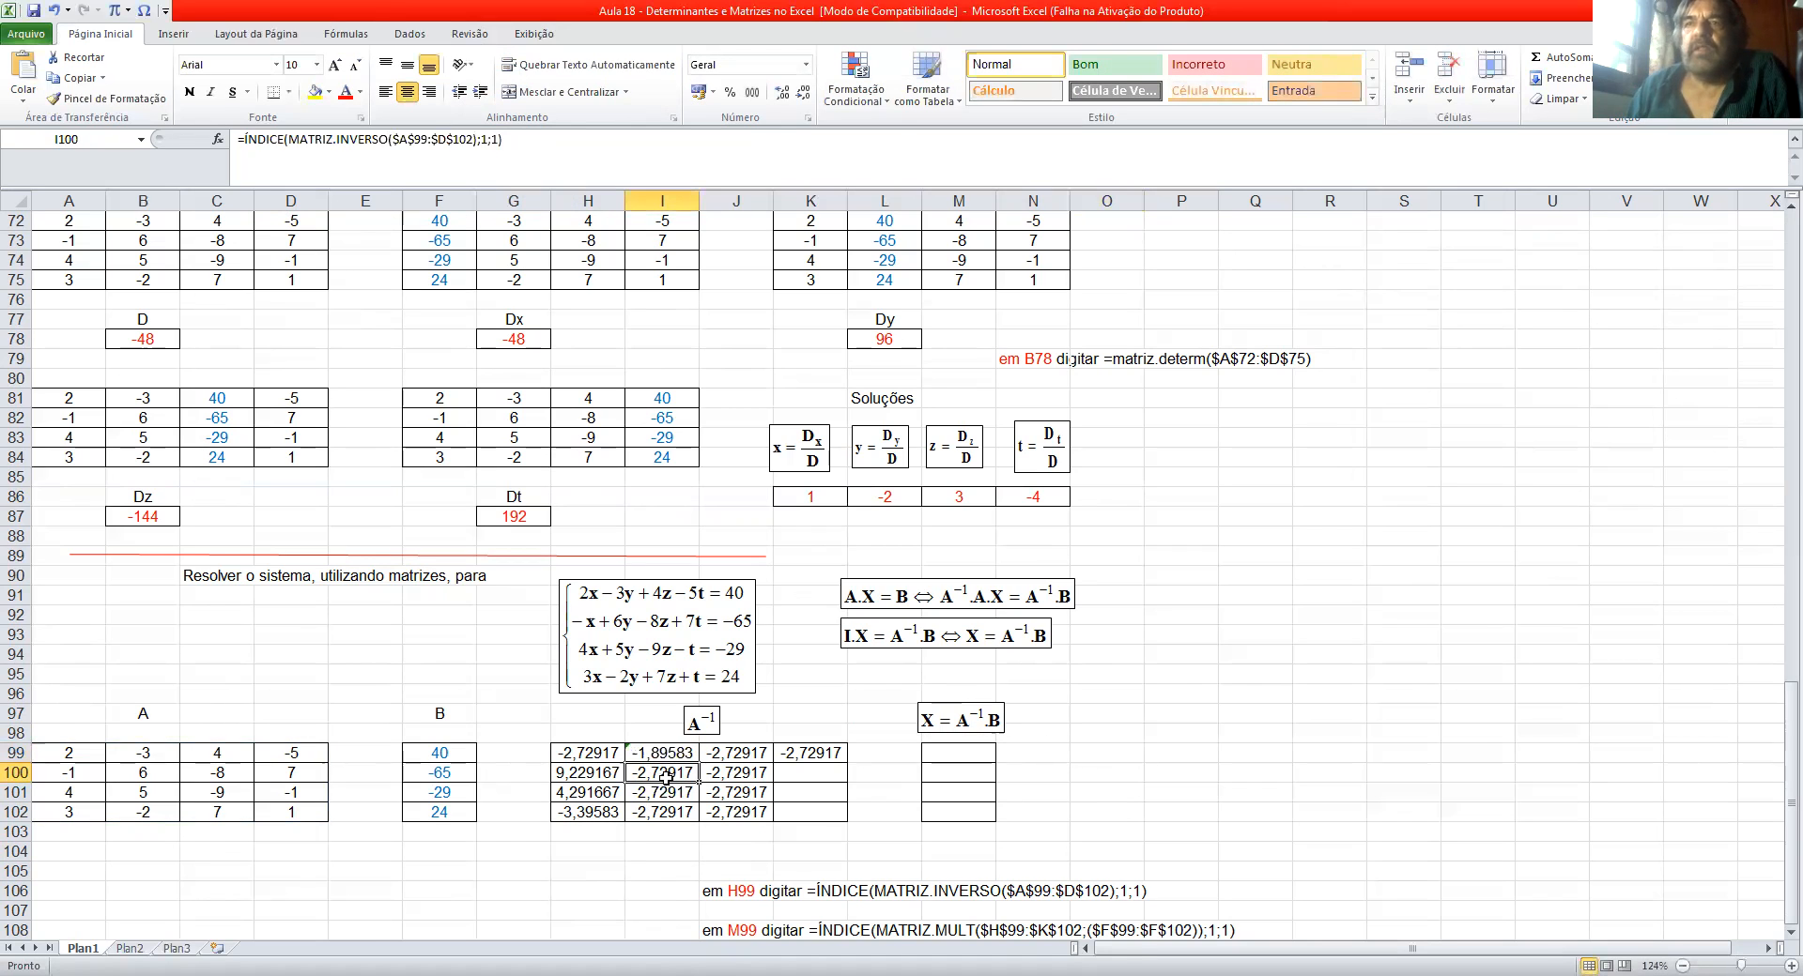
{"action": "double_click", "coordinate": [486, 140]}
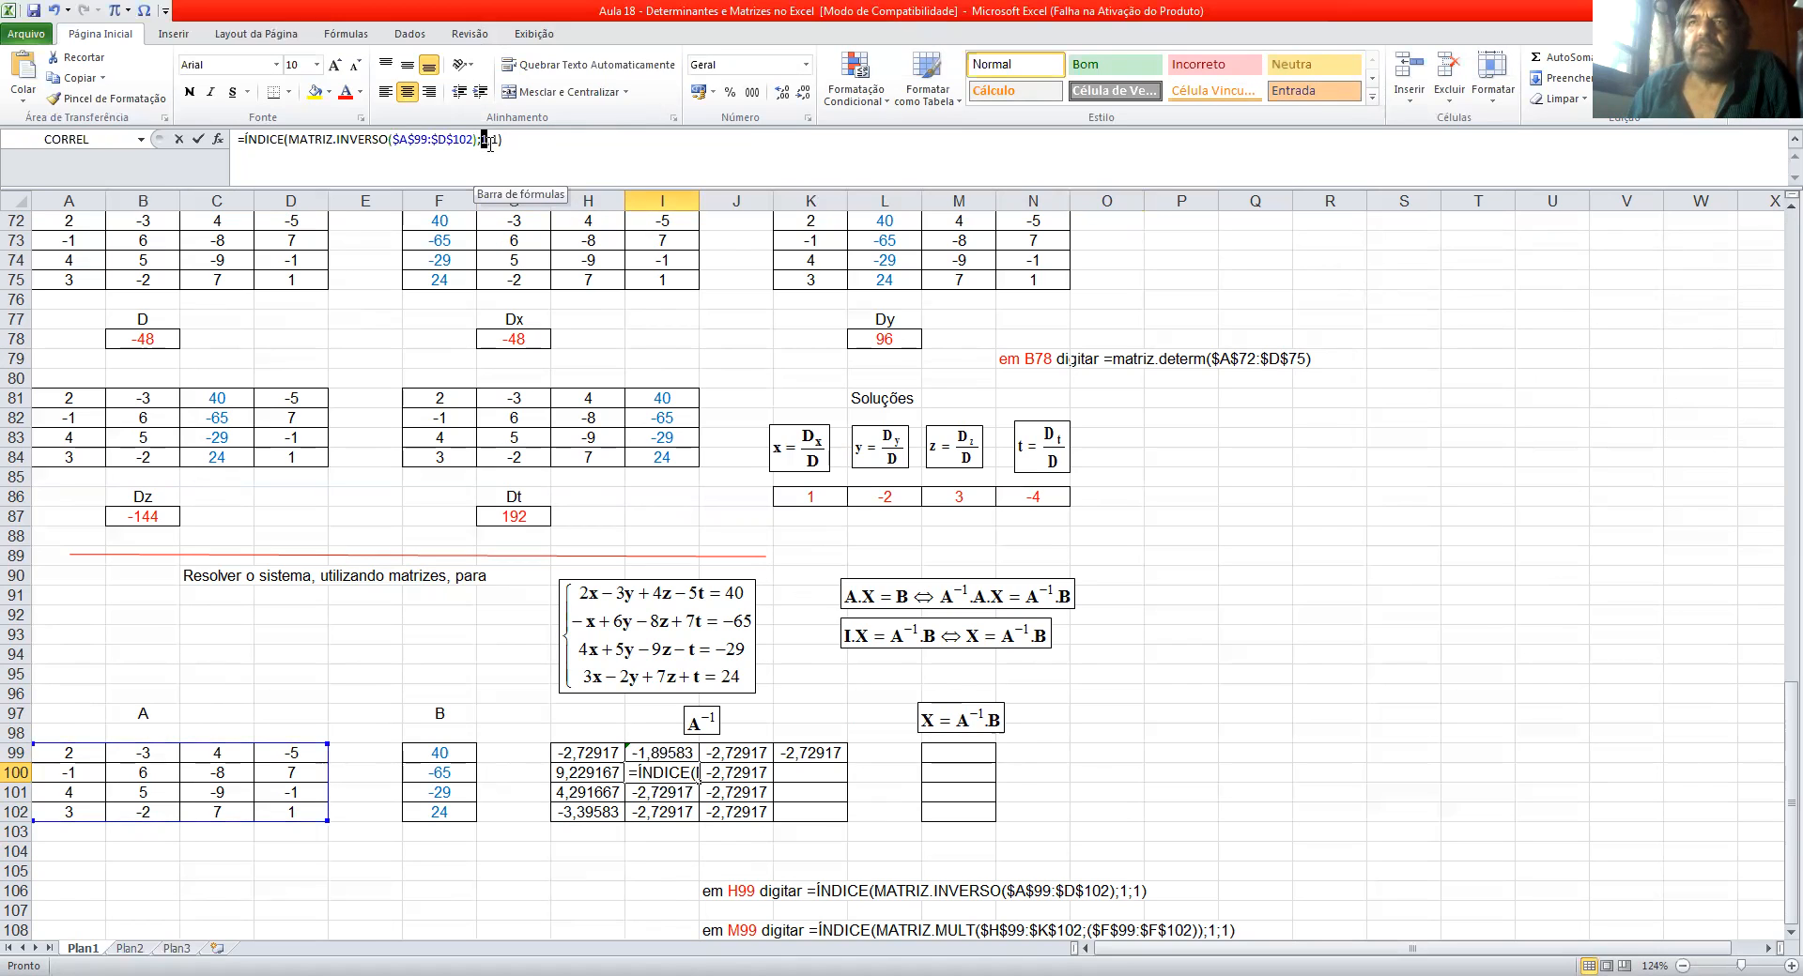
{"action": "type", "text": "2"}
{"action": "double_click", "coordinate": [494, 140]}
{"action": "type", "text": "2"}
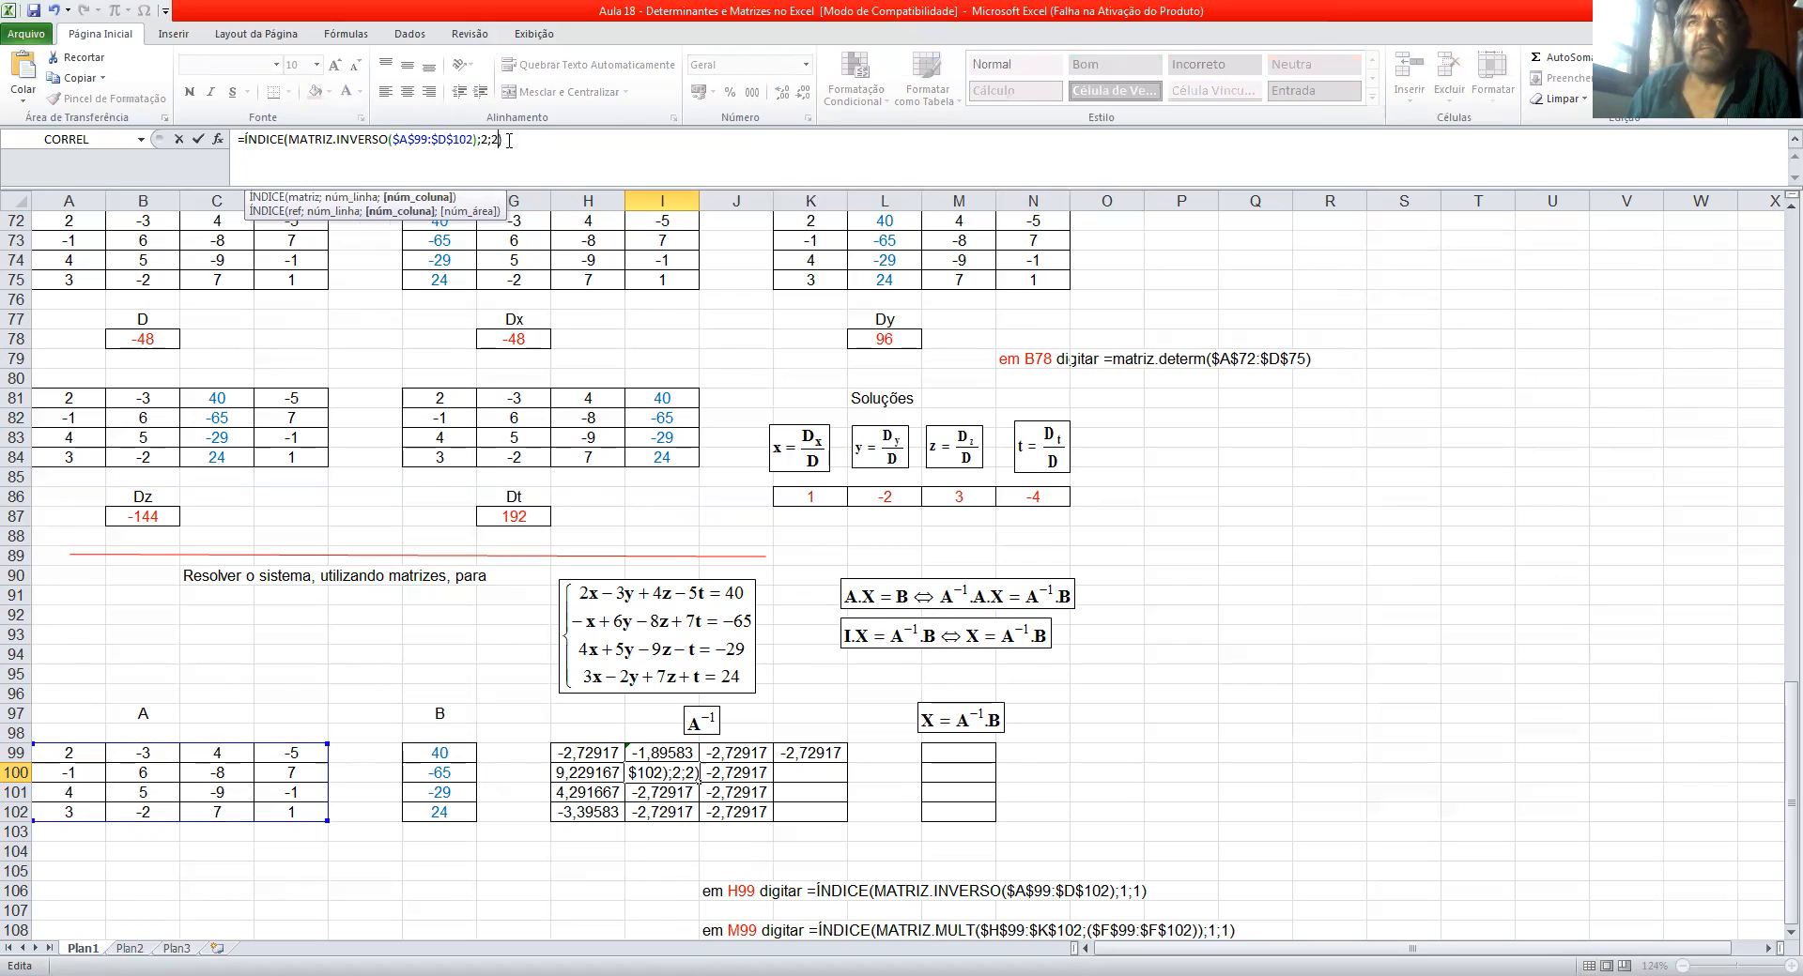
{"action": "left_click", "coordinate": [508, 139]}
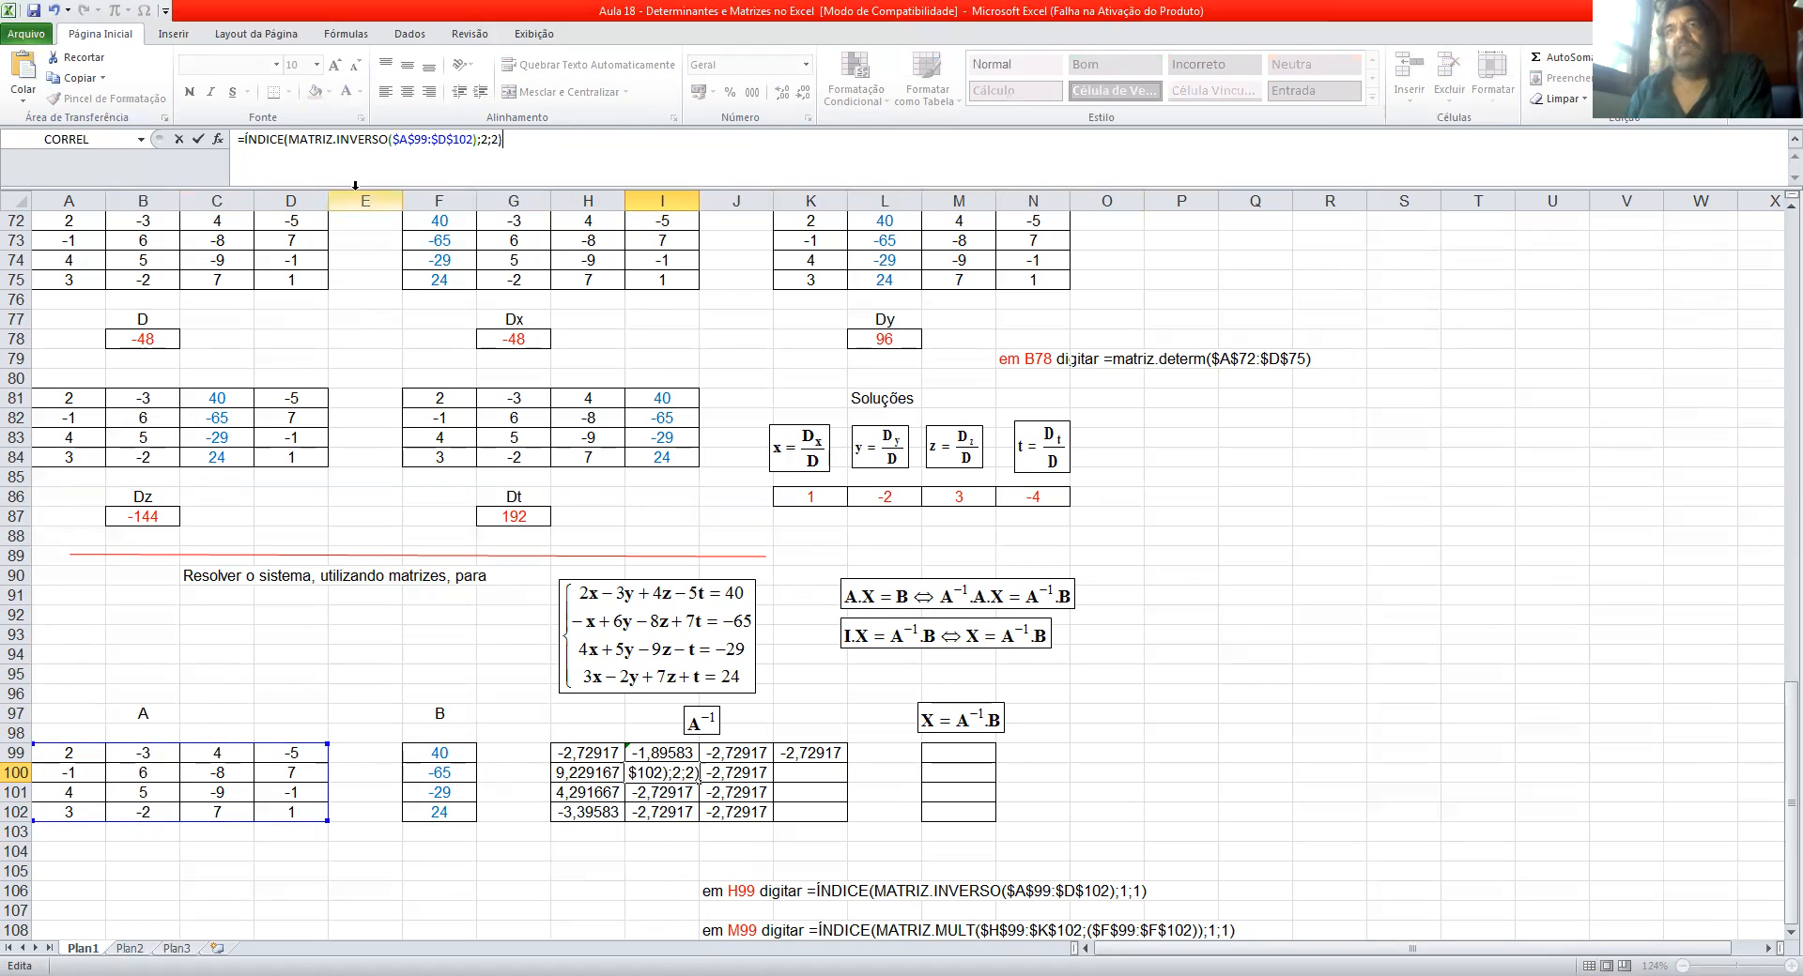
{"action": "left_click_drag", "start_coordinate": [1089, 853], "coordinate": [1084, 839]}
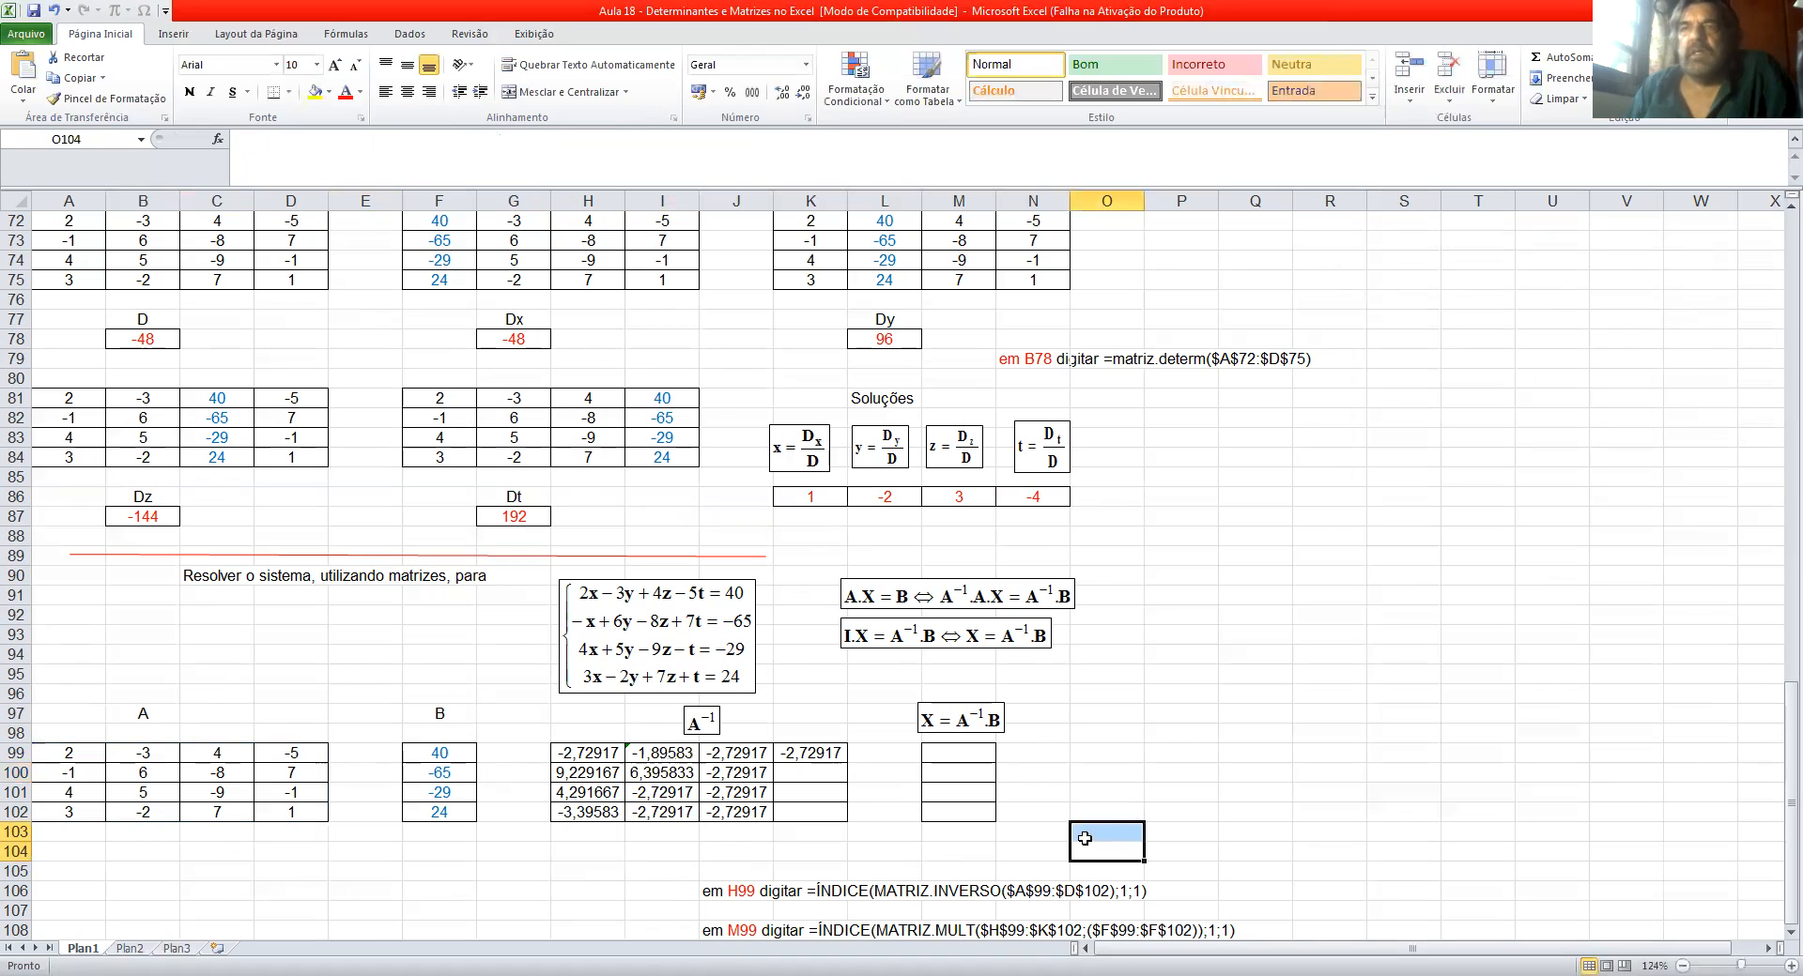
Step: In cell I101 of the inverse matrix, change the row index to 3 and the column index to 2
{"action": "left_click", "coordinate": [654, 798]}
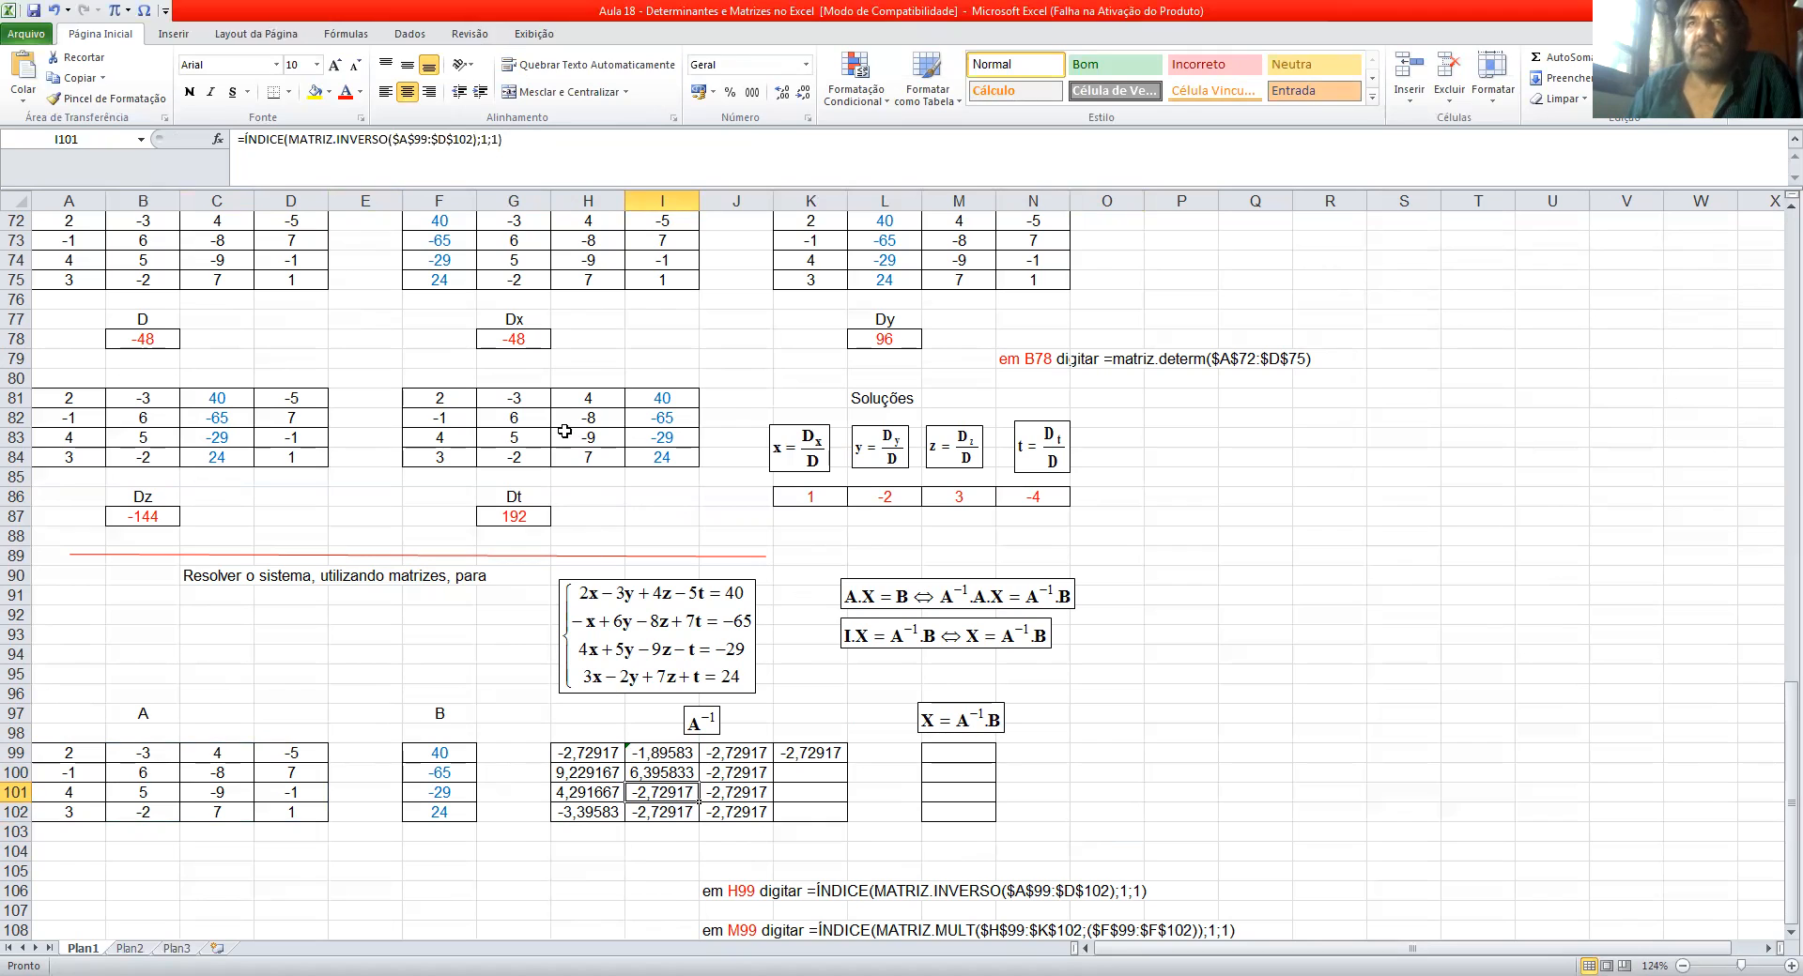
{"action": "left_click", "coordinate": [481, 139]}
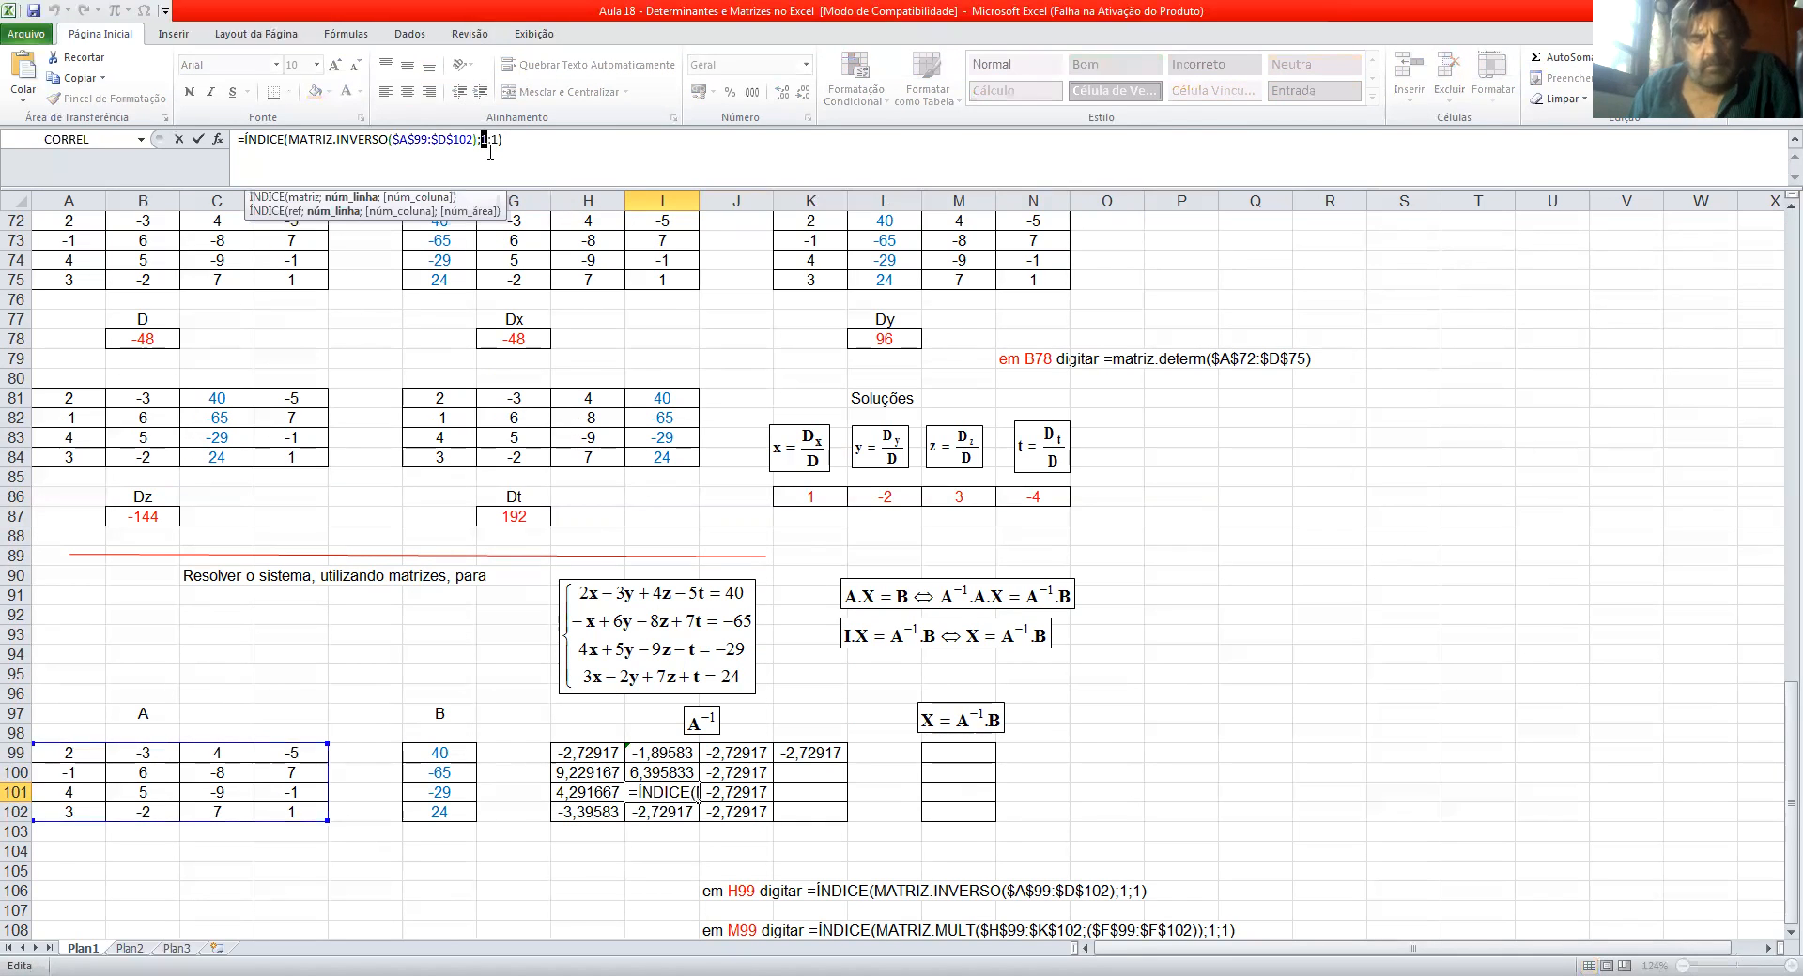
{"action": "left_click", "coordinate": [496, 139]}
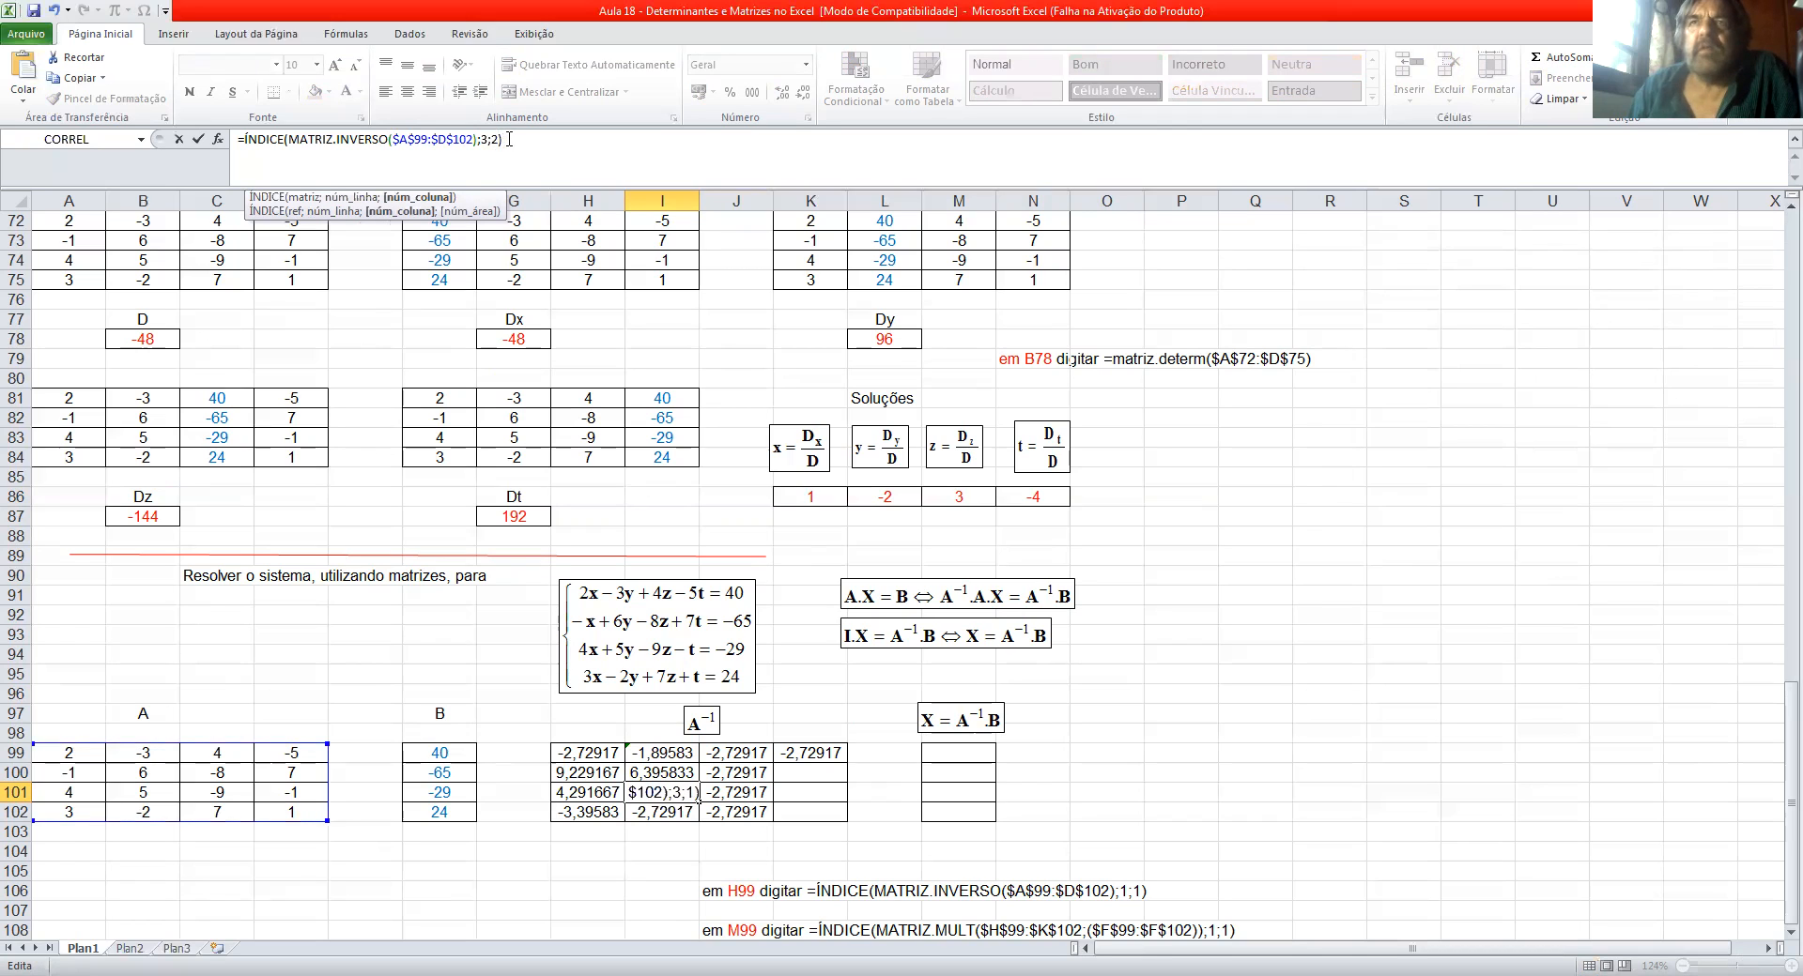
{"action": "type", "text": "2"}
{"action": "left_click", "coordinate": [1223, 890]}
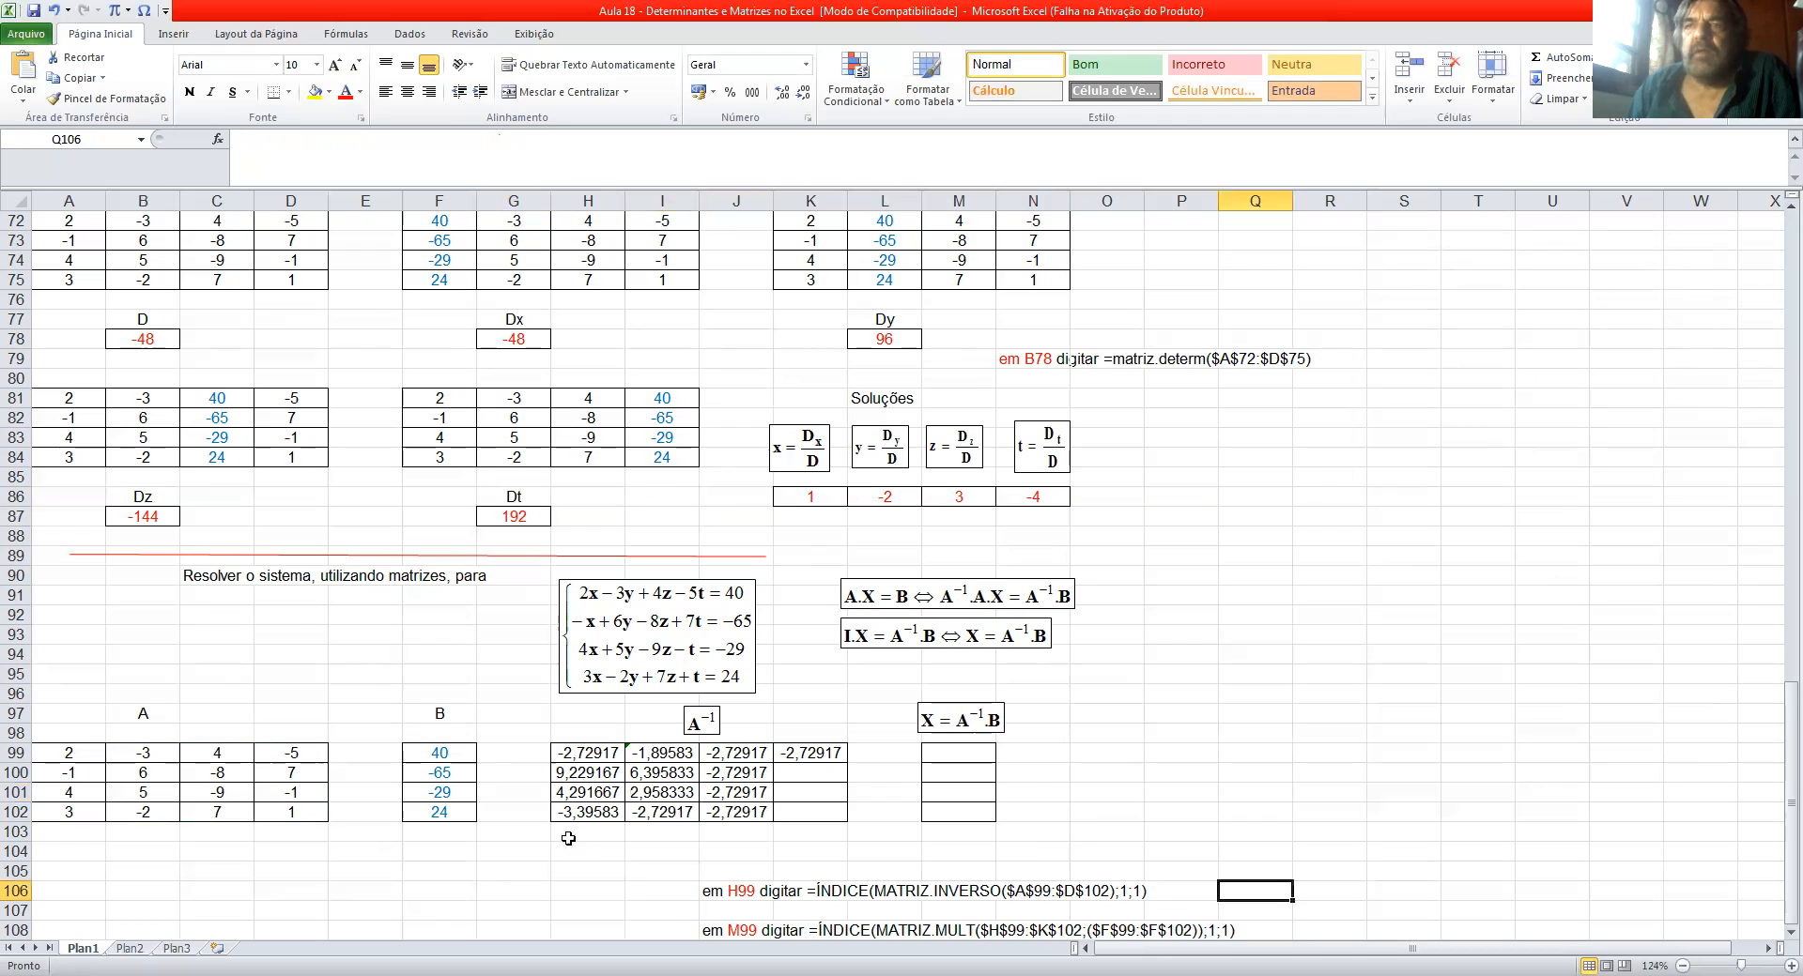
Step: Edit the formula in I102 to use row 4 and column 2, giving =ÍNDICE(MATRIZ.INVERSO($A$99:$D$102);4;2)
{"action": "left_click", "coordinate": [672, 817]}
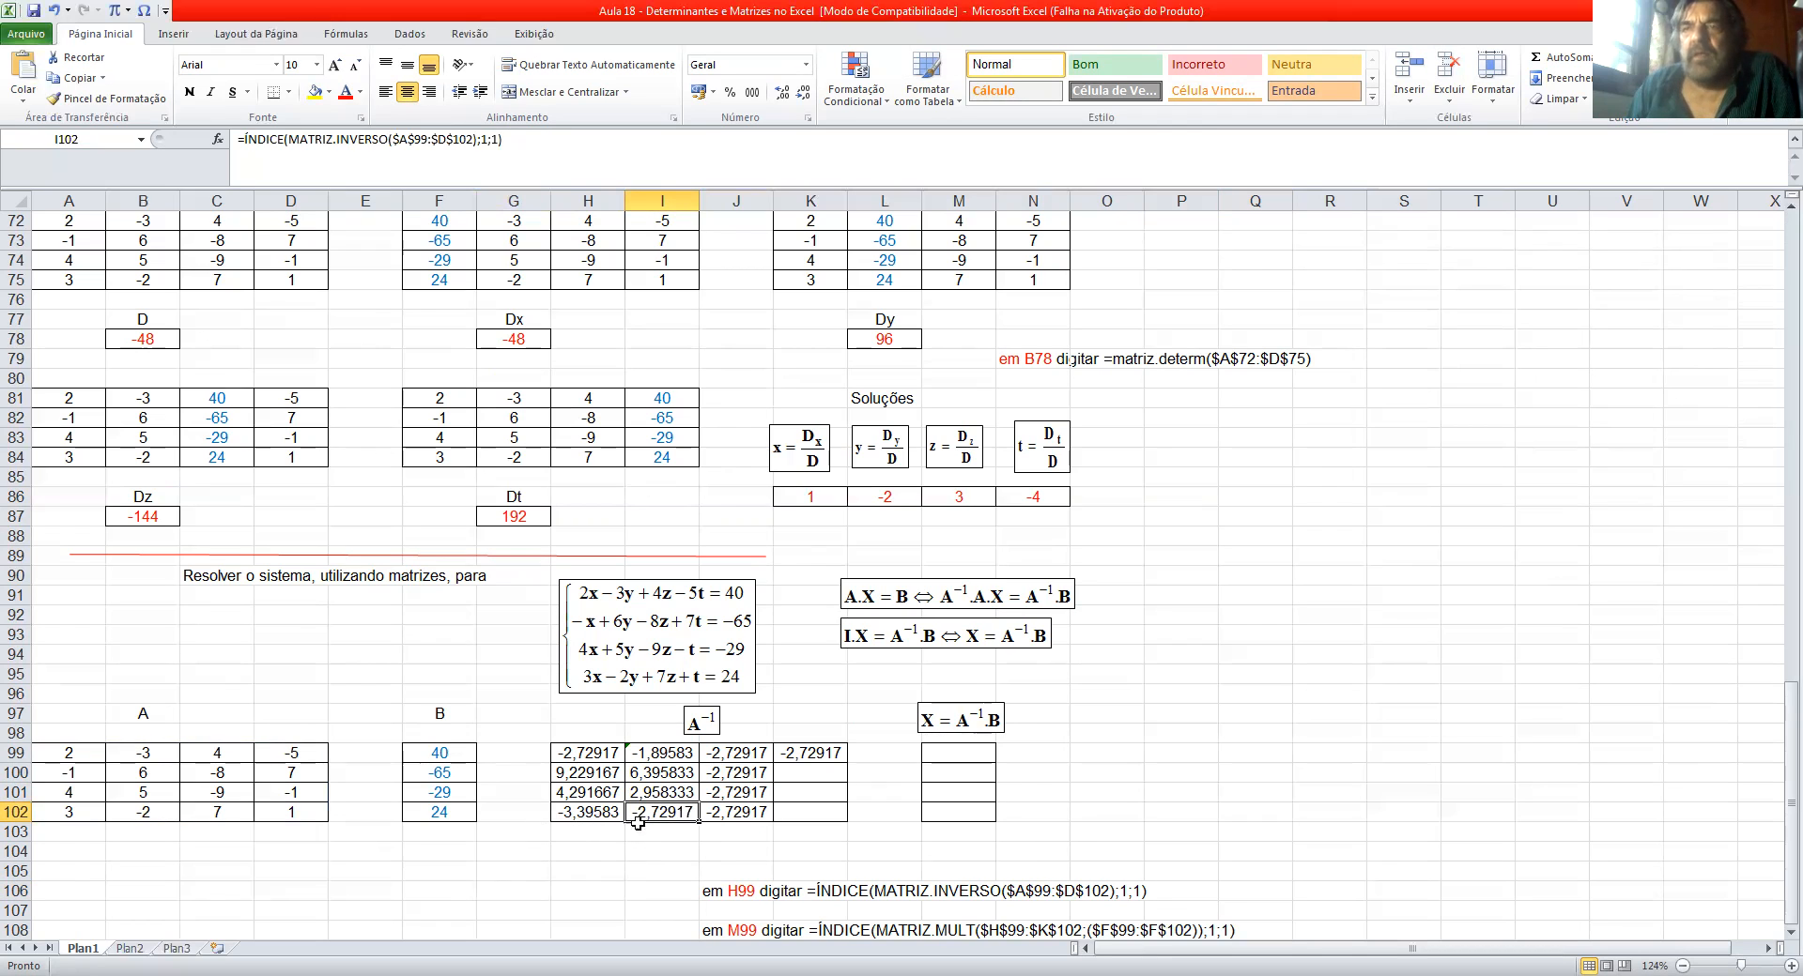
{"action": "left_click", "coordinate": [484, 139]}
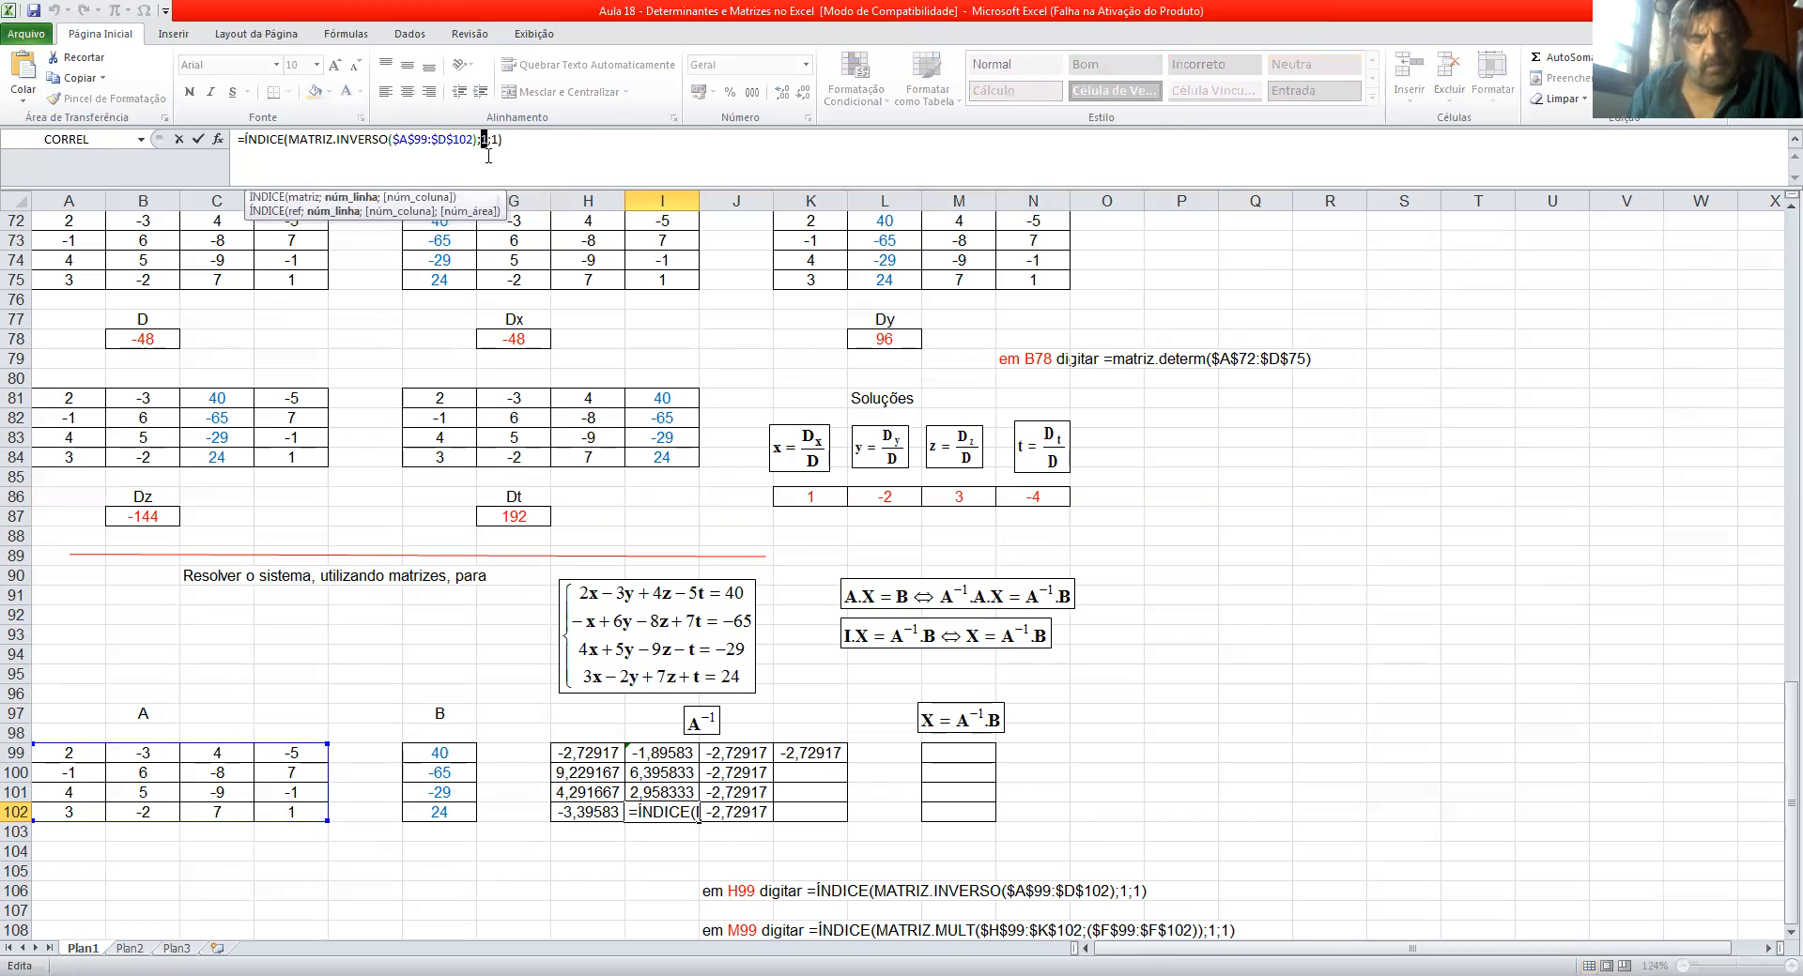
{"action": "type", "text": "4"}
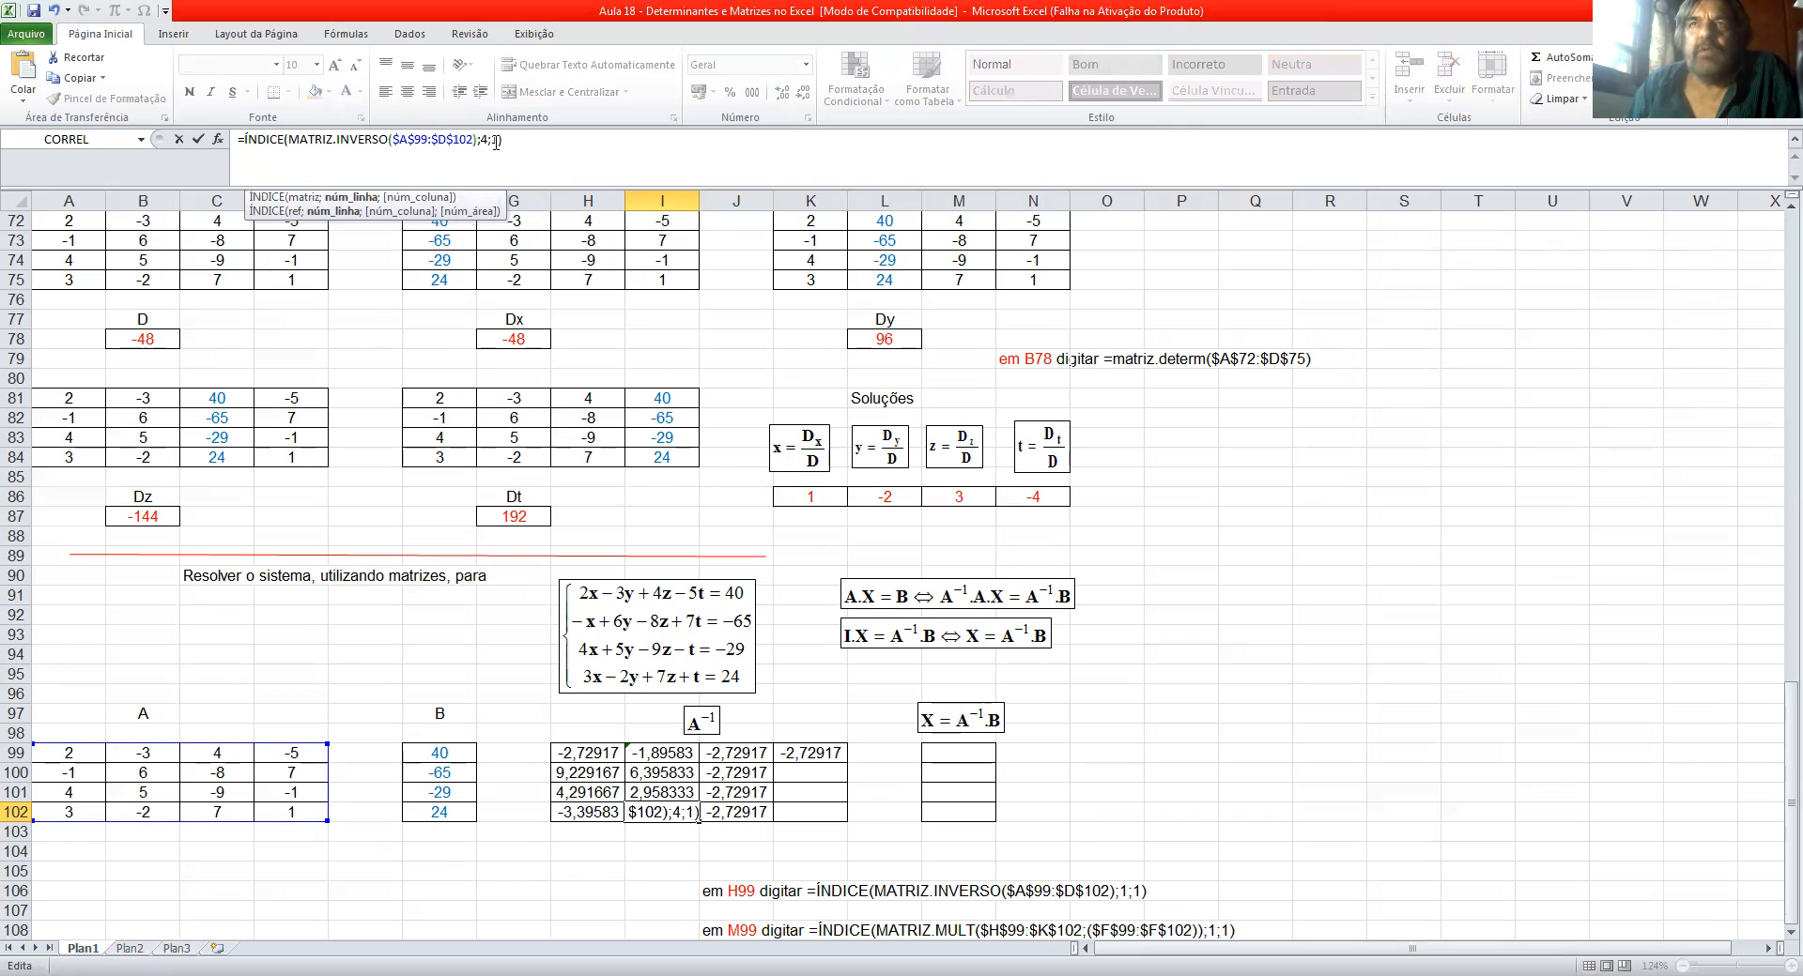
{"action": "double_click", "coordinate": [497, 140]}
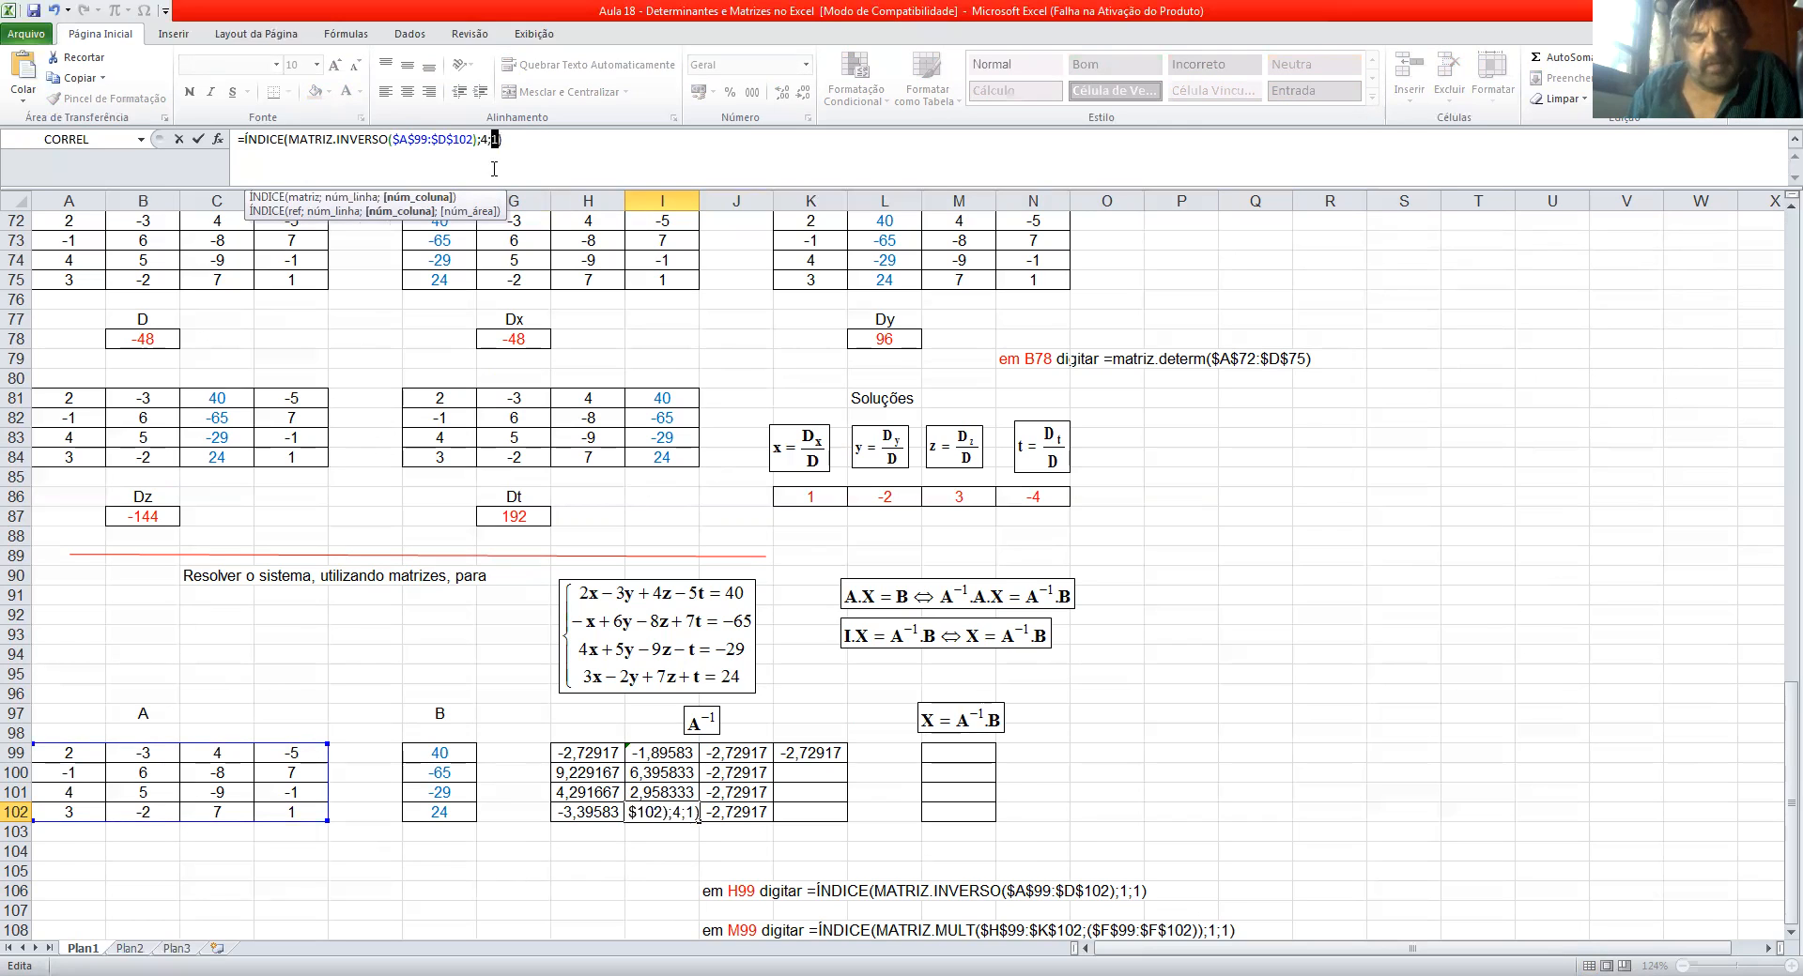
{"action": "type", "text": "2"}
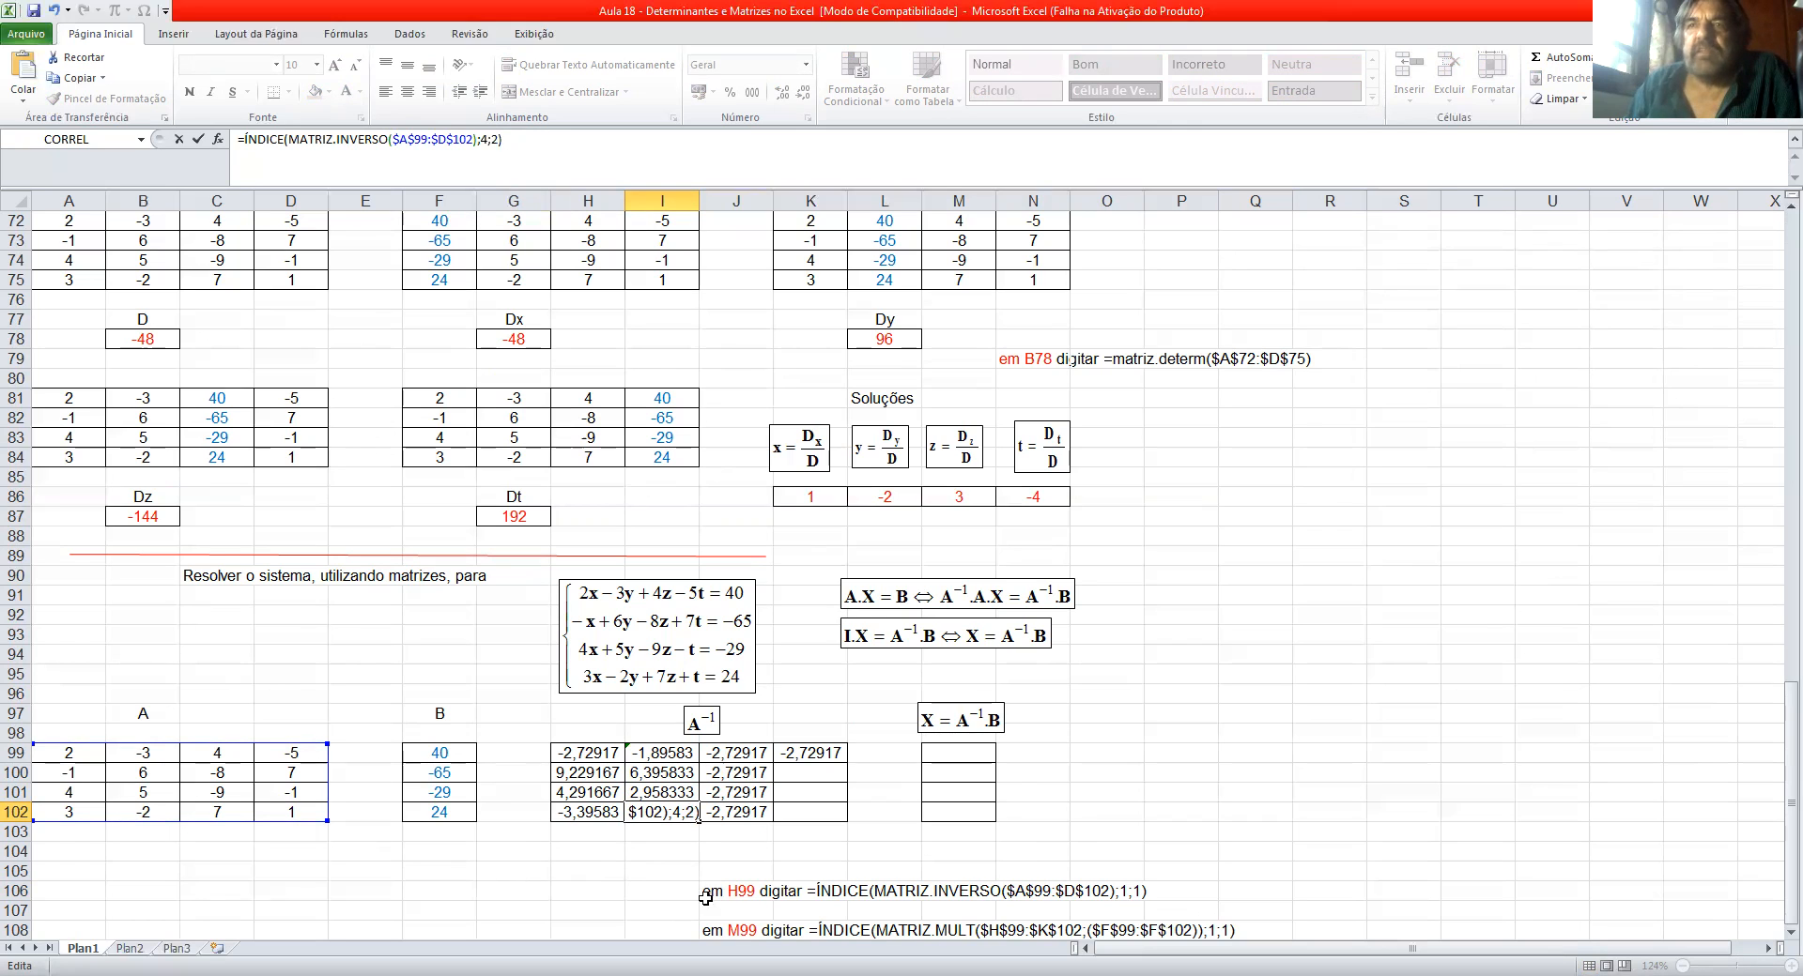
{"action": "left_click", "coordinate": [676, 887]}
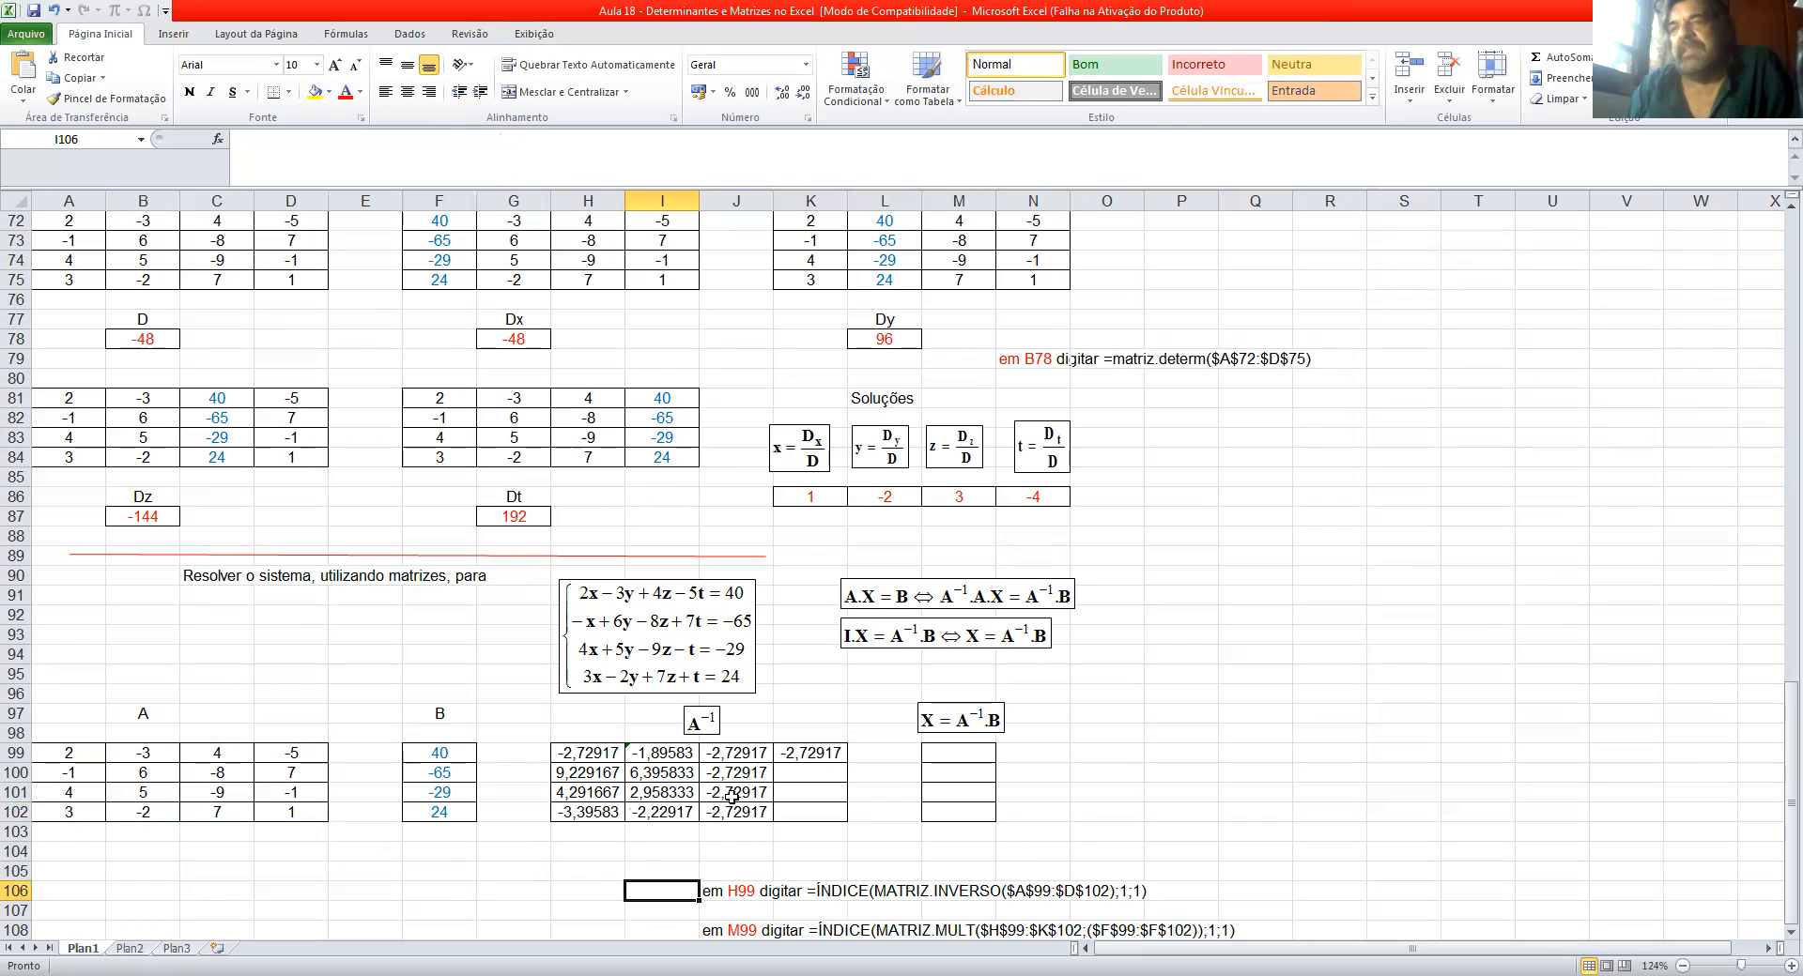
Step: Change the column index to 3 in cell J99, giving =ÍNDICE(MATRIZ.INVERSO($A$99:$D$102);1;3)
{"action": "left_click", "coordinate": [735, 755]}
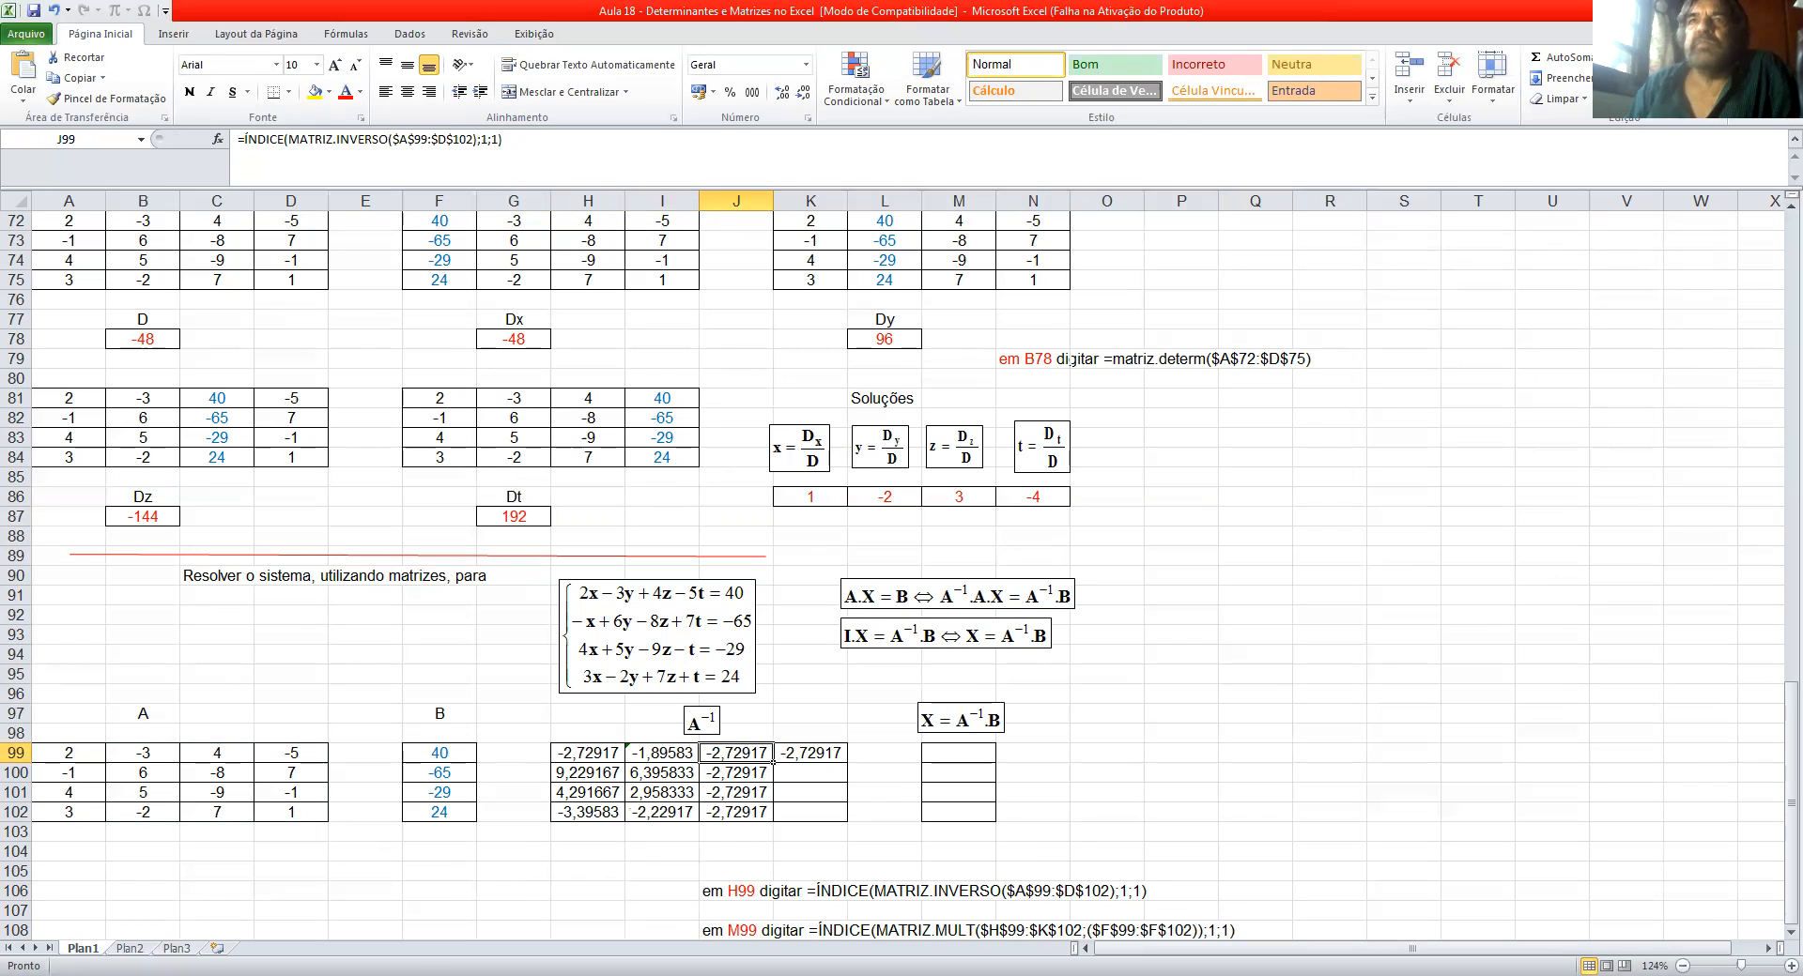
{"action": "left_click", "coordinate": [490, 139]}
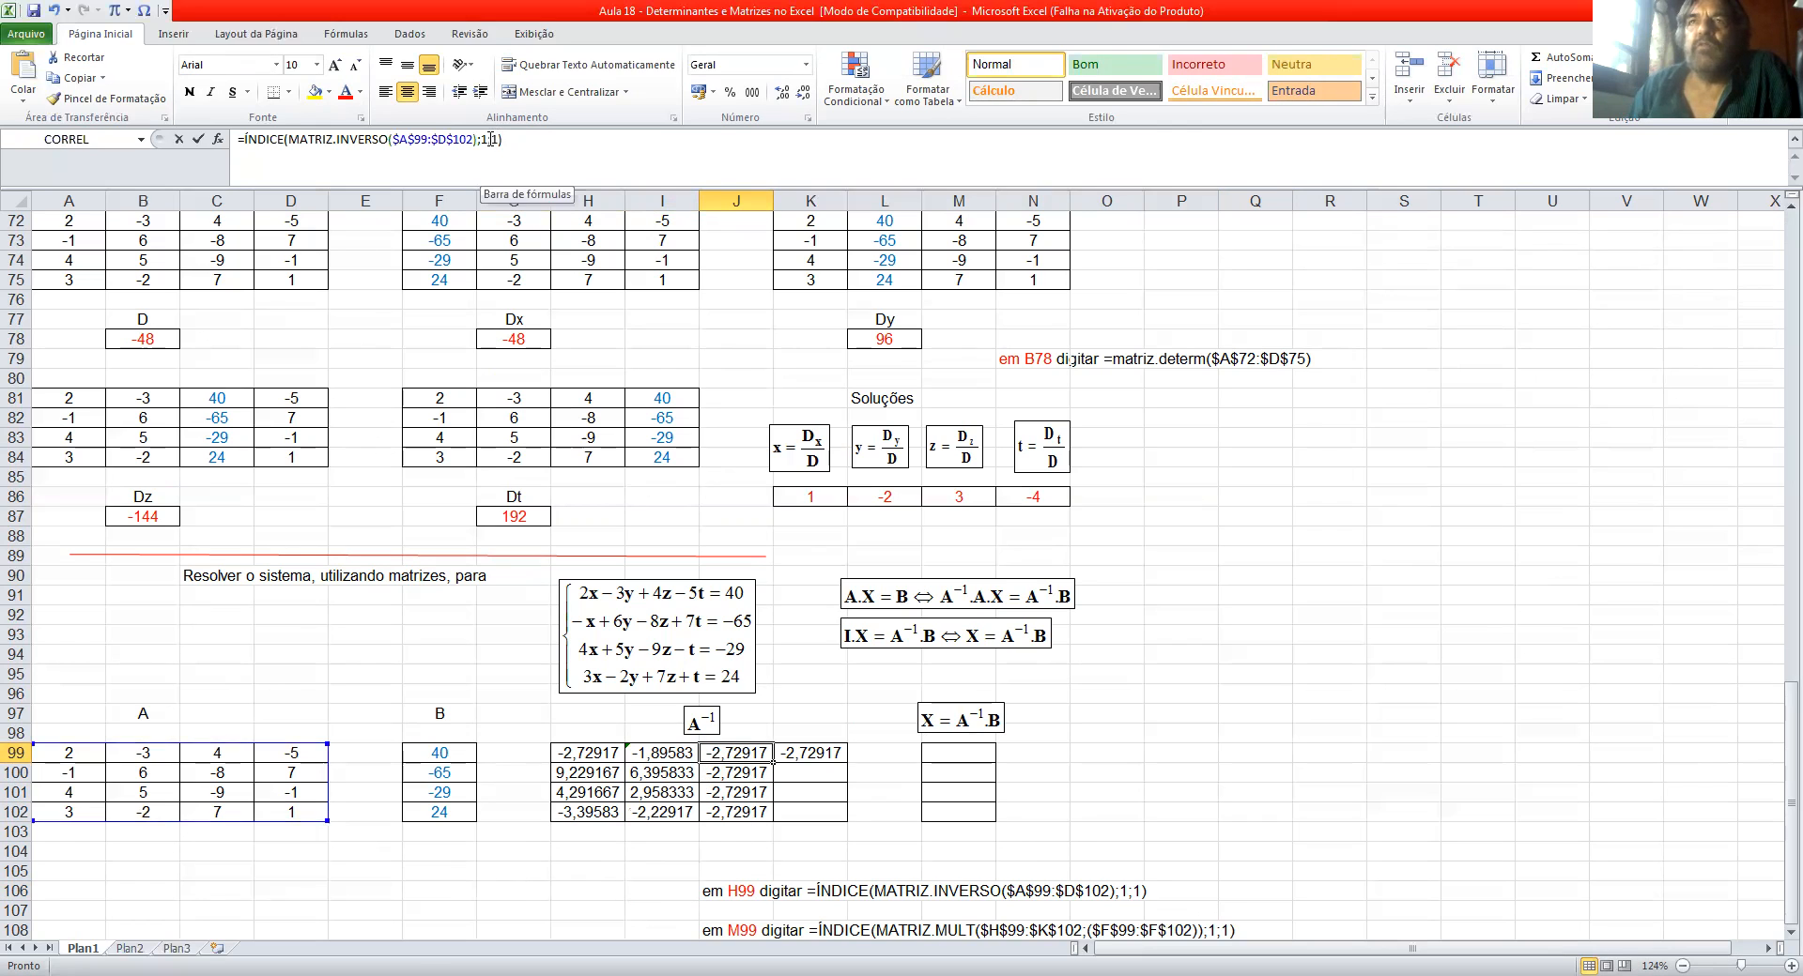
{"action": "type", "text": "3)"}
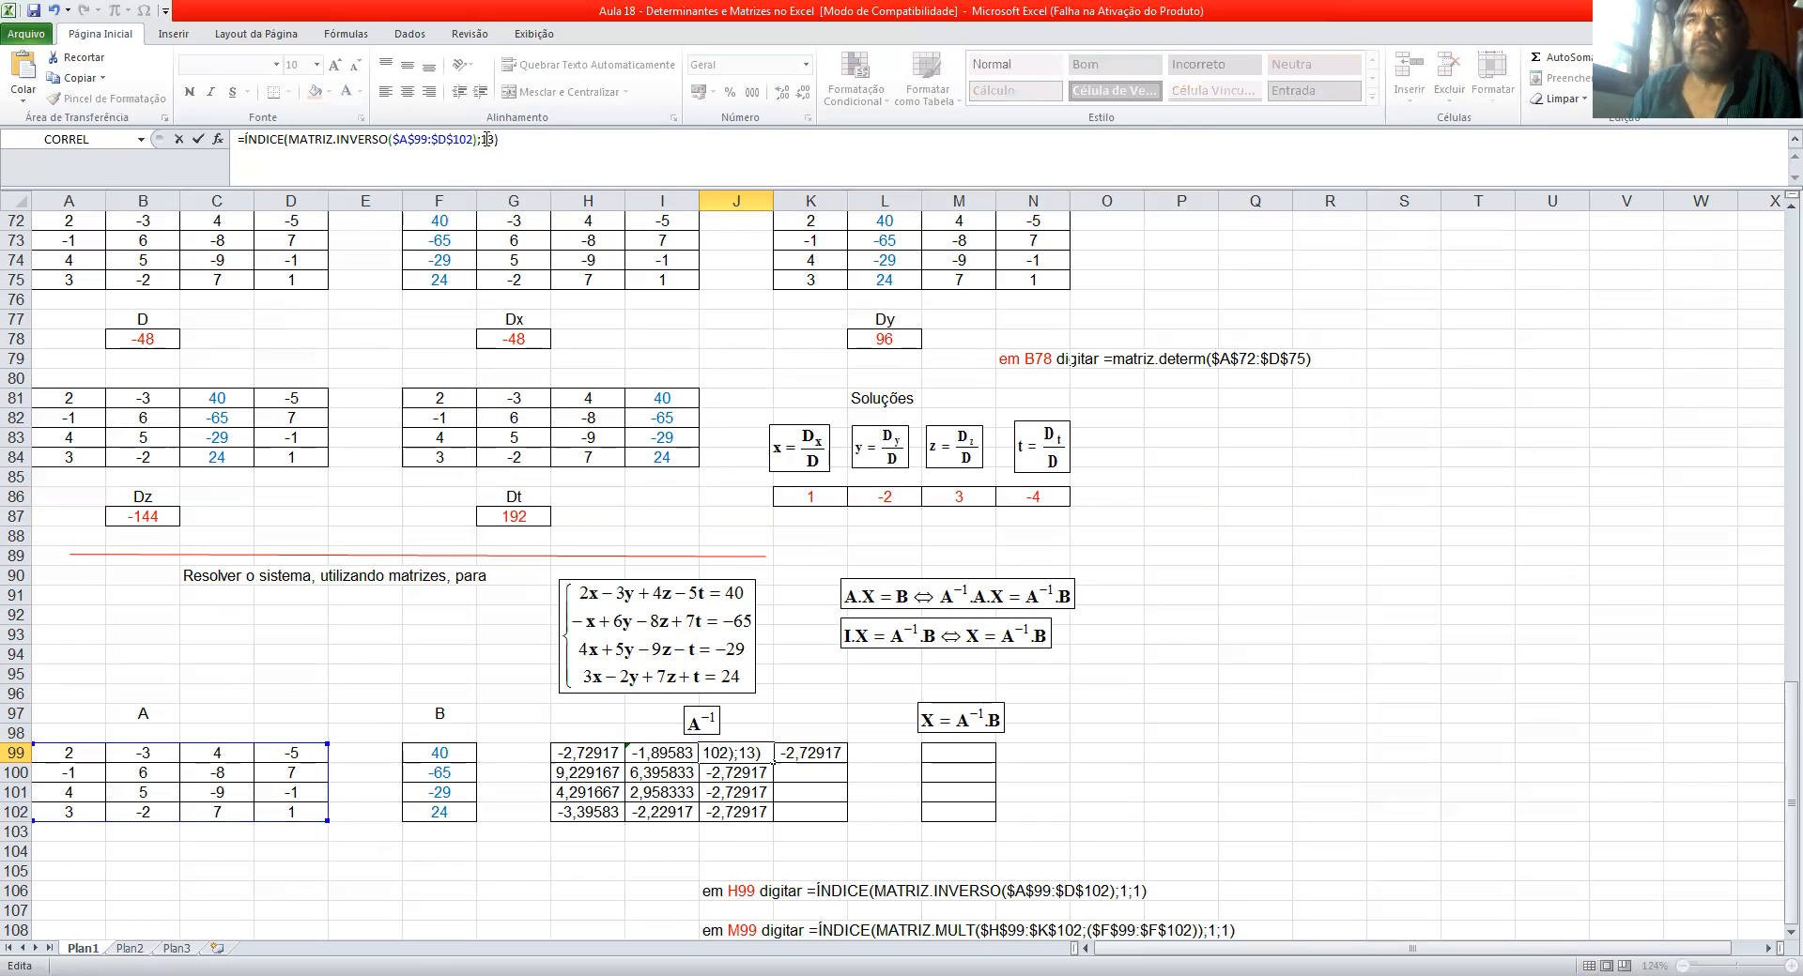
{"action": "left_click", "coordinate": [487, 139]}
{"action": "type", "text": ";"}
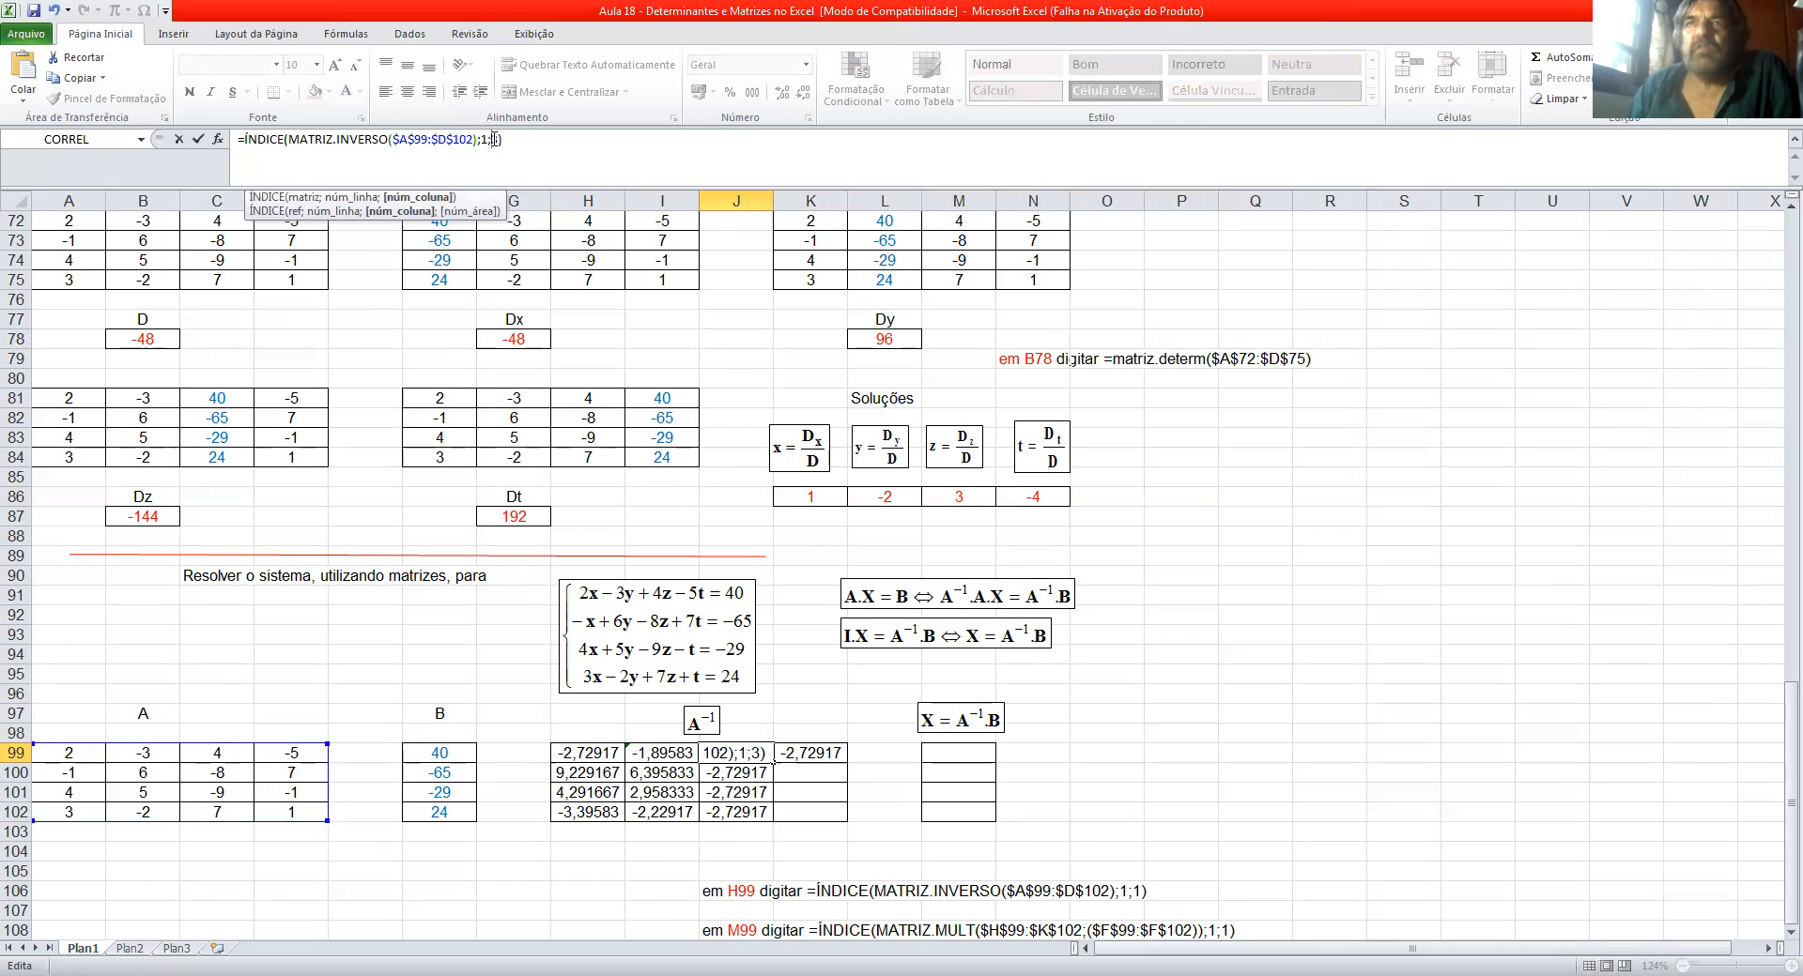
{"action": "left_click", "coordinate": [509, 140]}
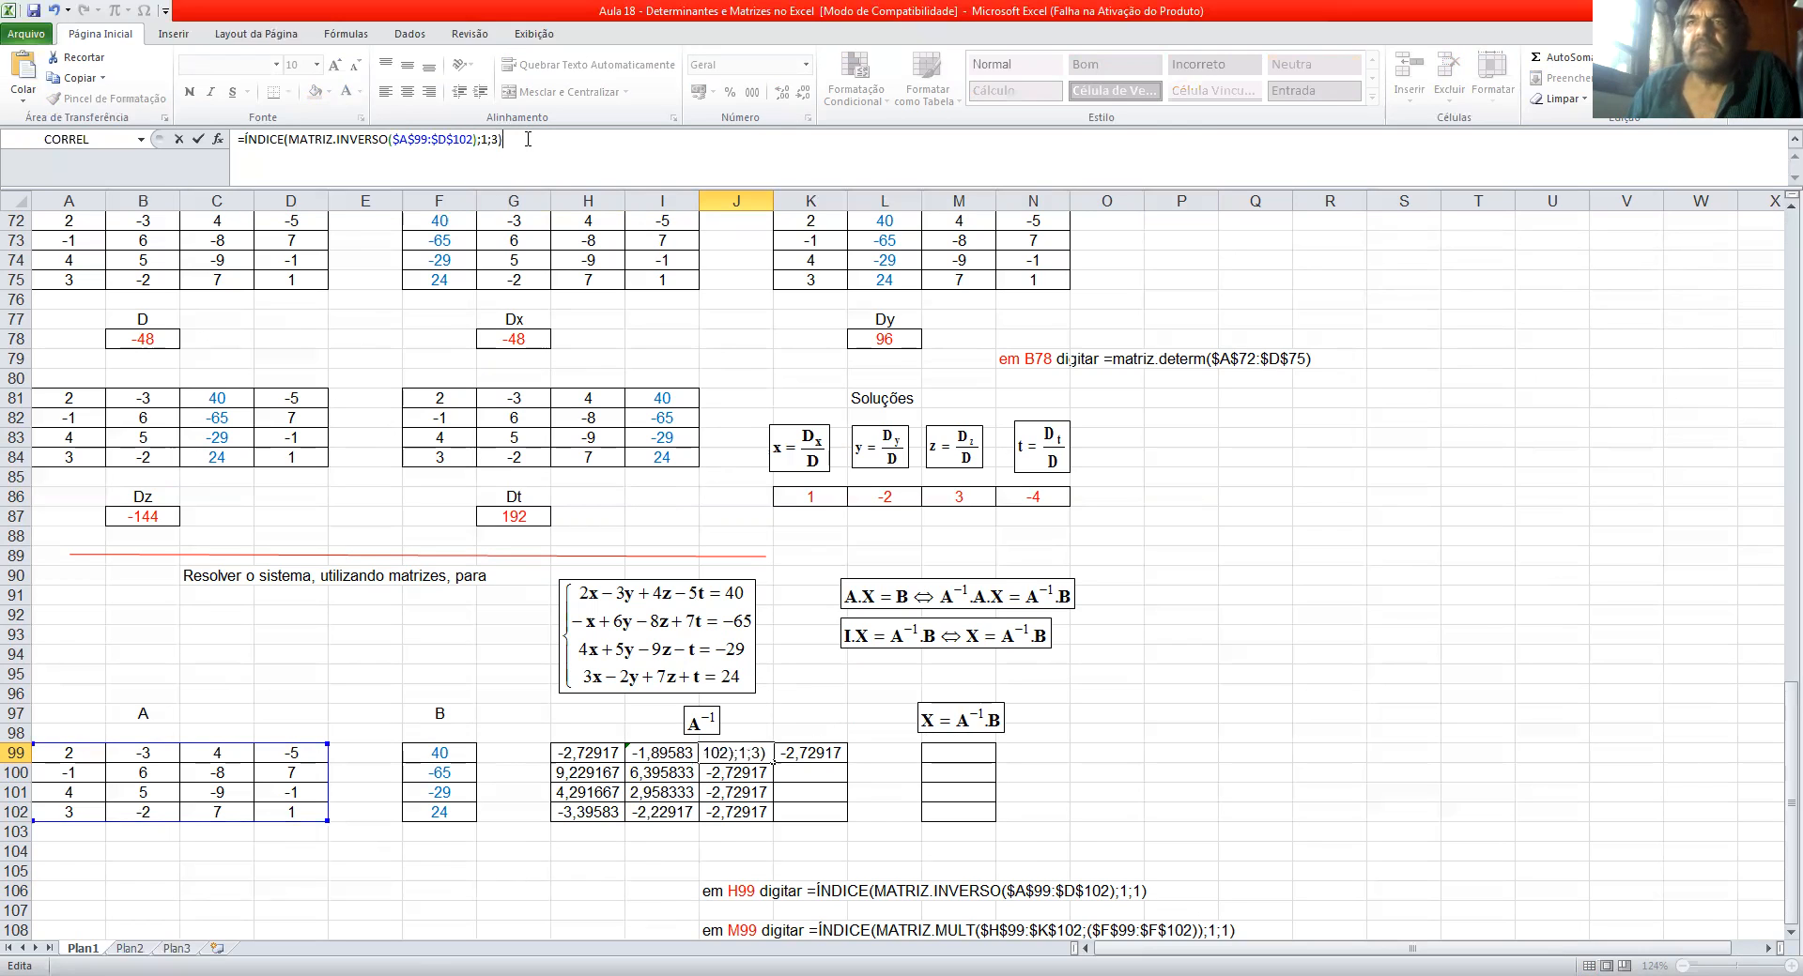
{"action": "left_click", "coordinate": [1134, 755]}
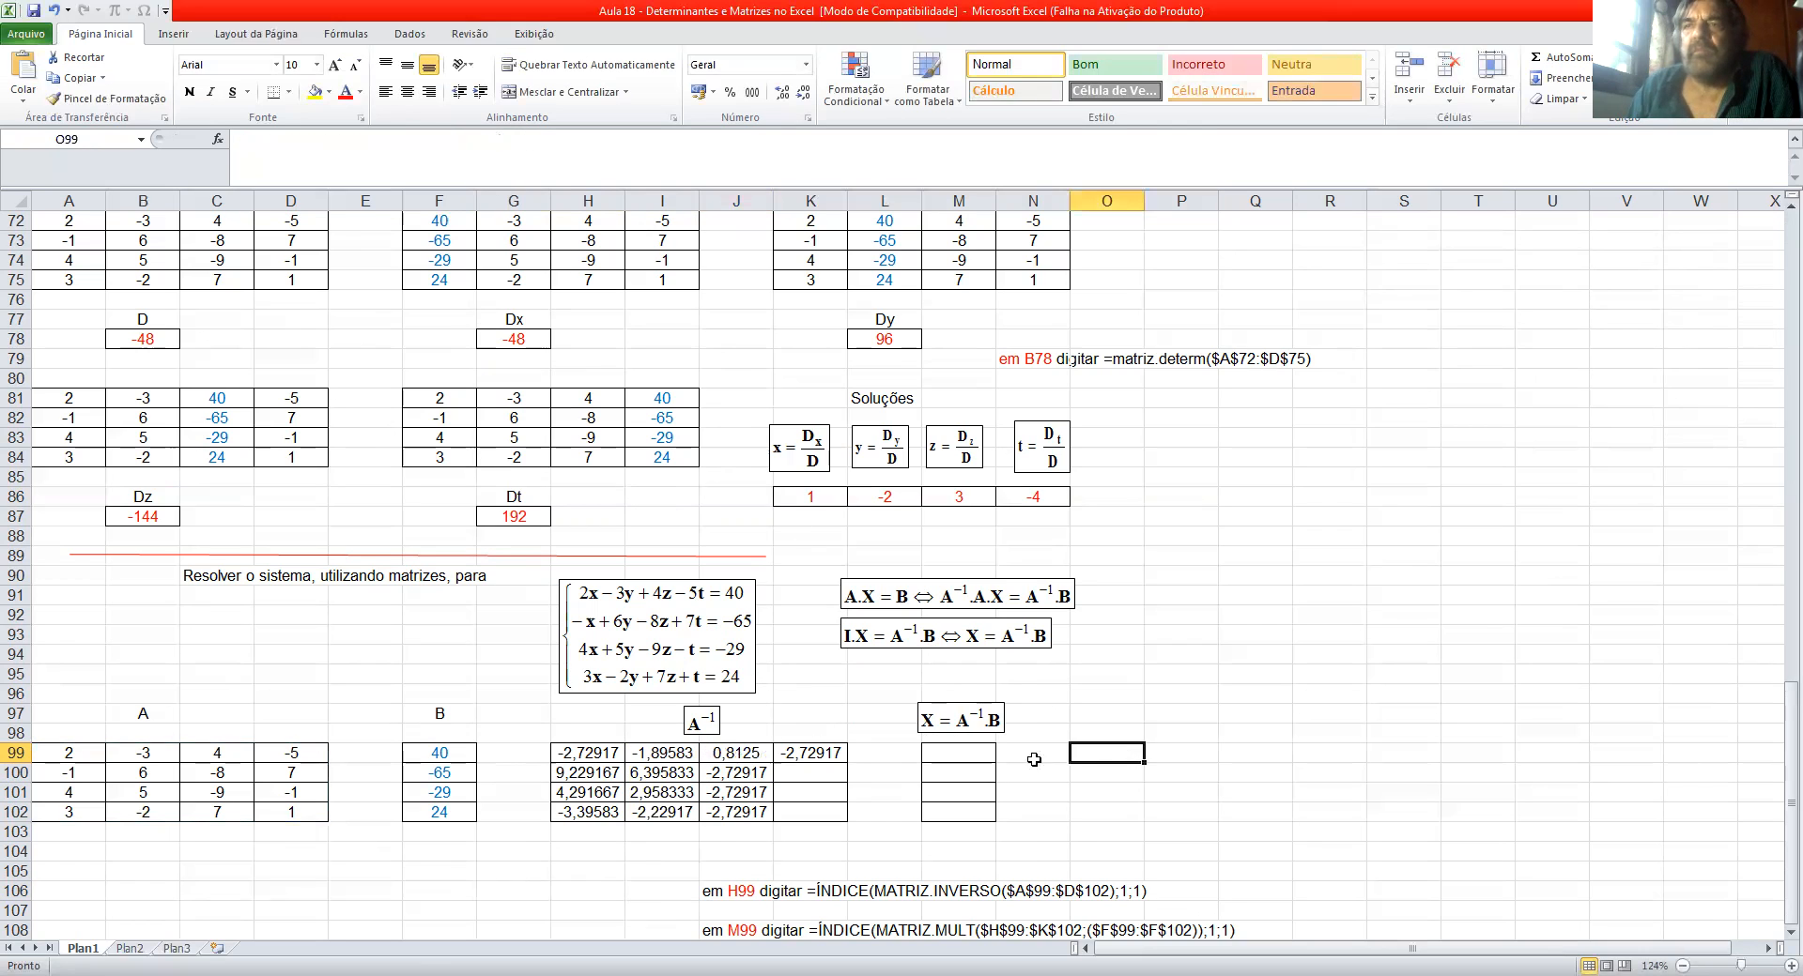
Step: Set the row index to 2 and the column index to 3 in the inverse matrix formula of cell J100
{"action": "left_click", "coordinate": [760, 775]}
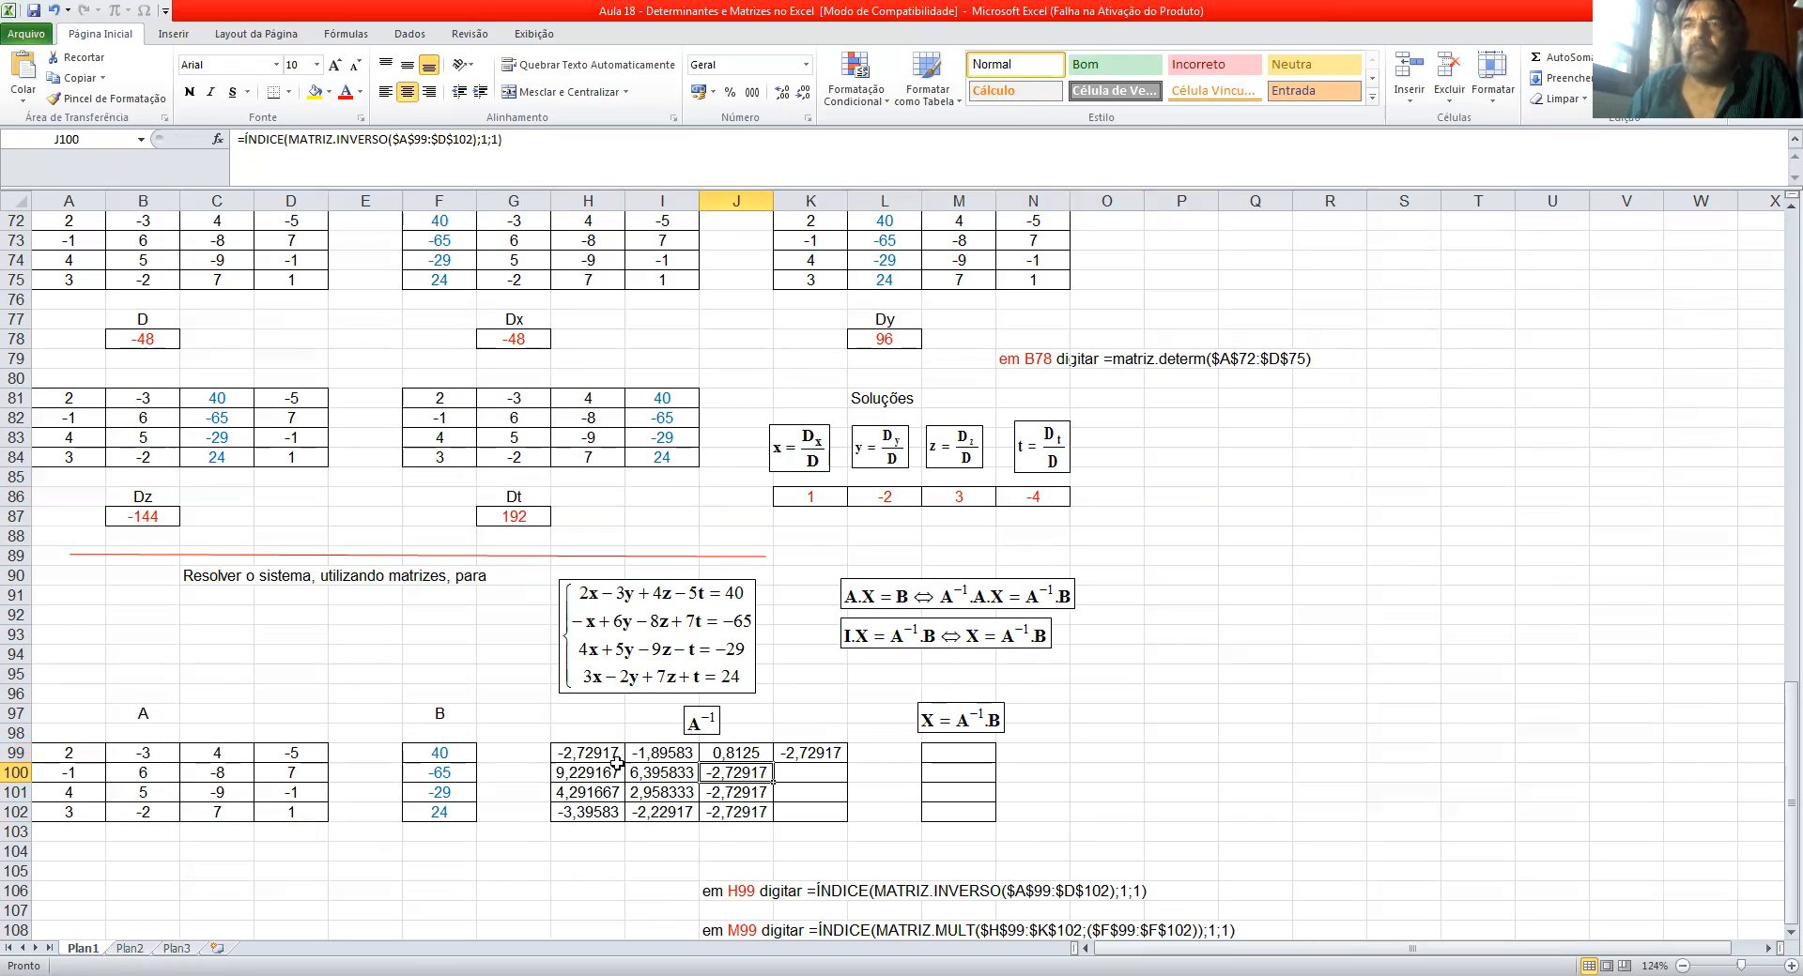
{"action": "left_click", "coordinate": [490, 139]}
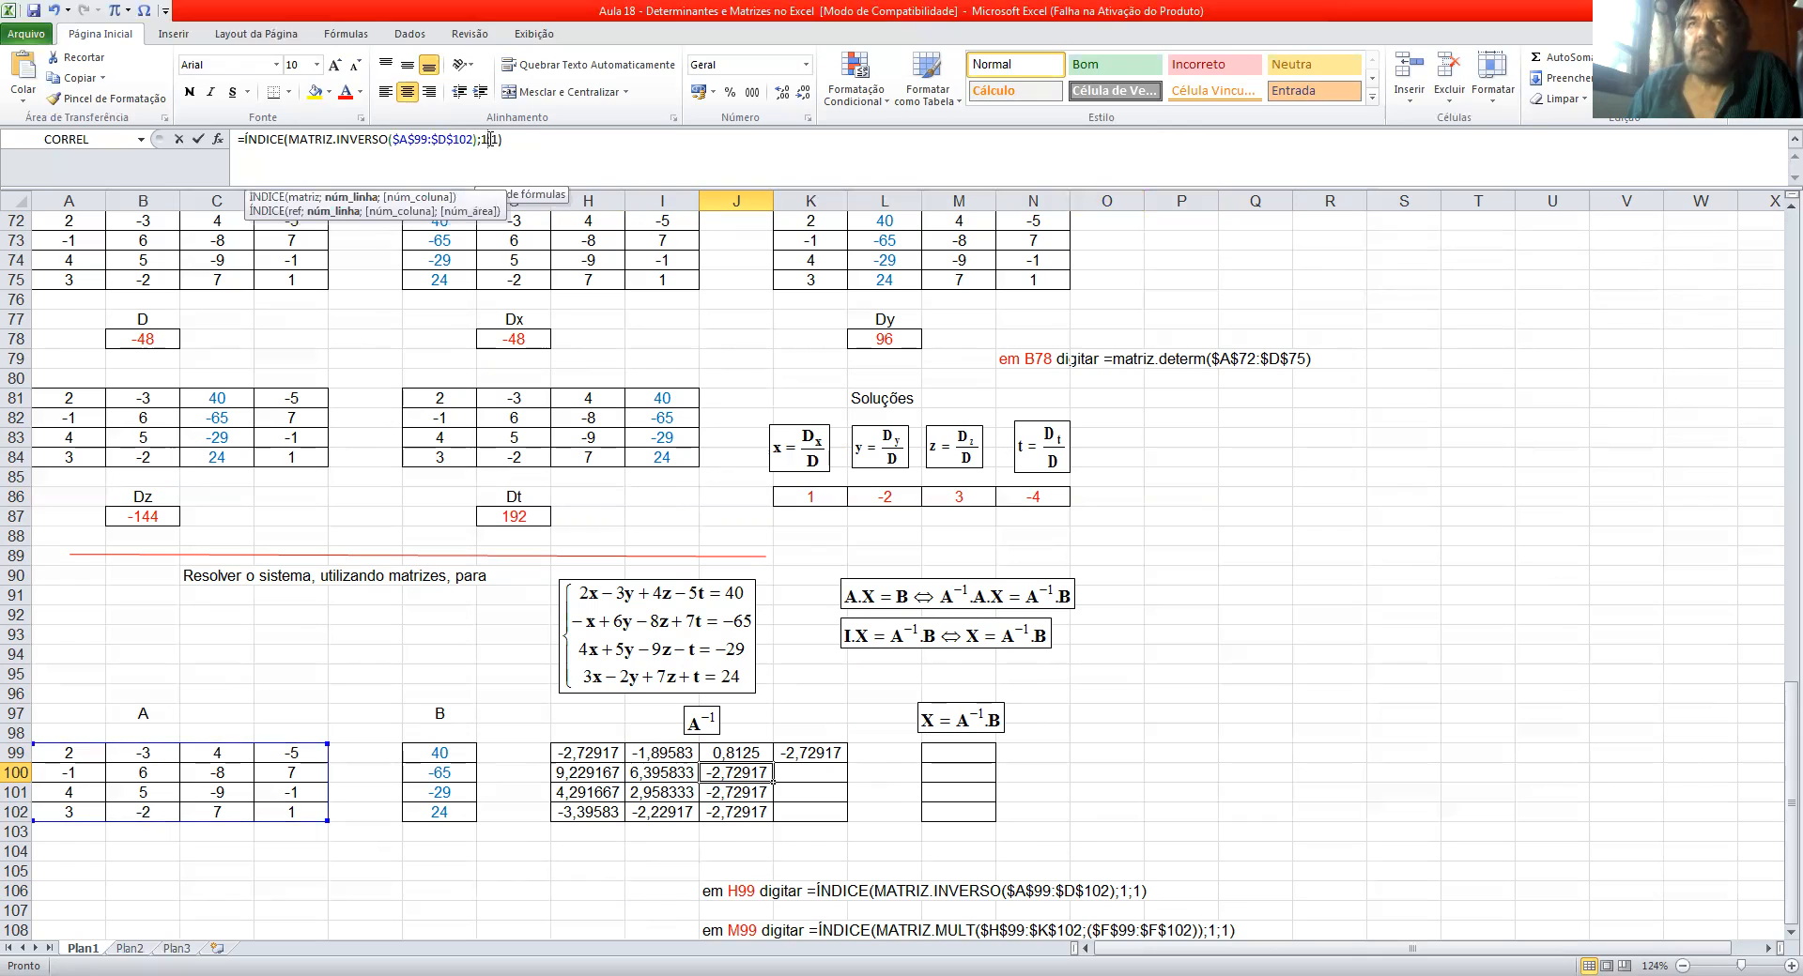
{"action": "key", "text": "BackSpace"}
{"action": "type", "text": "2"}
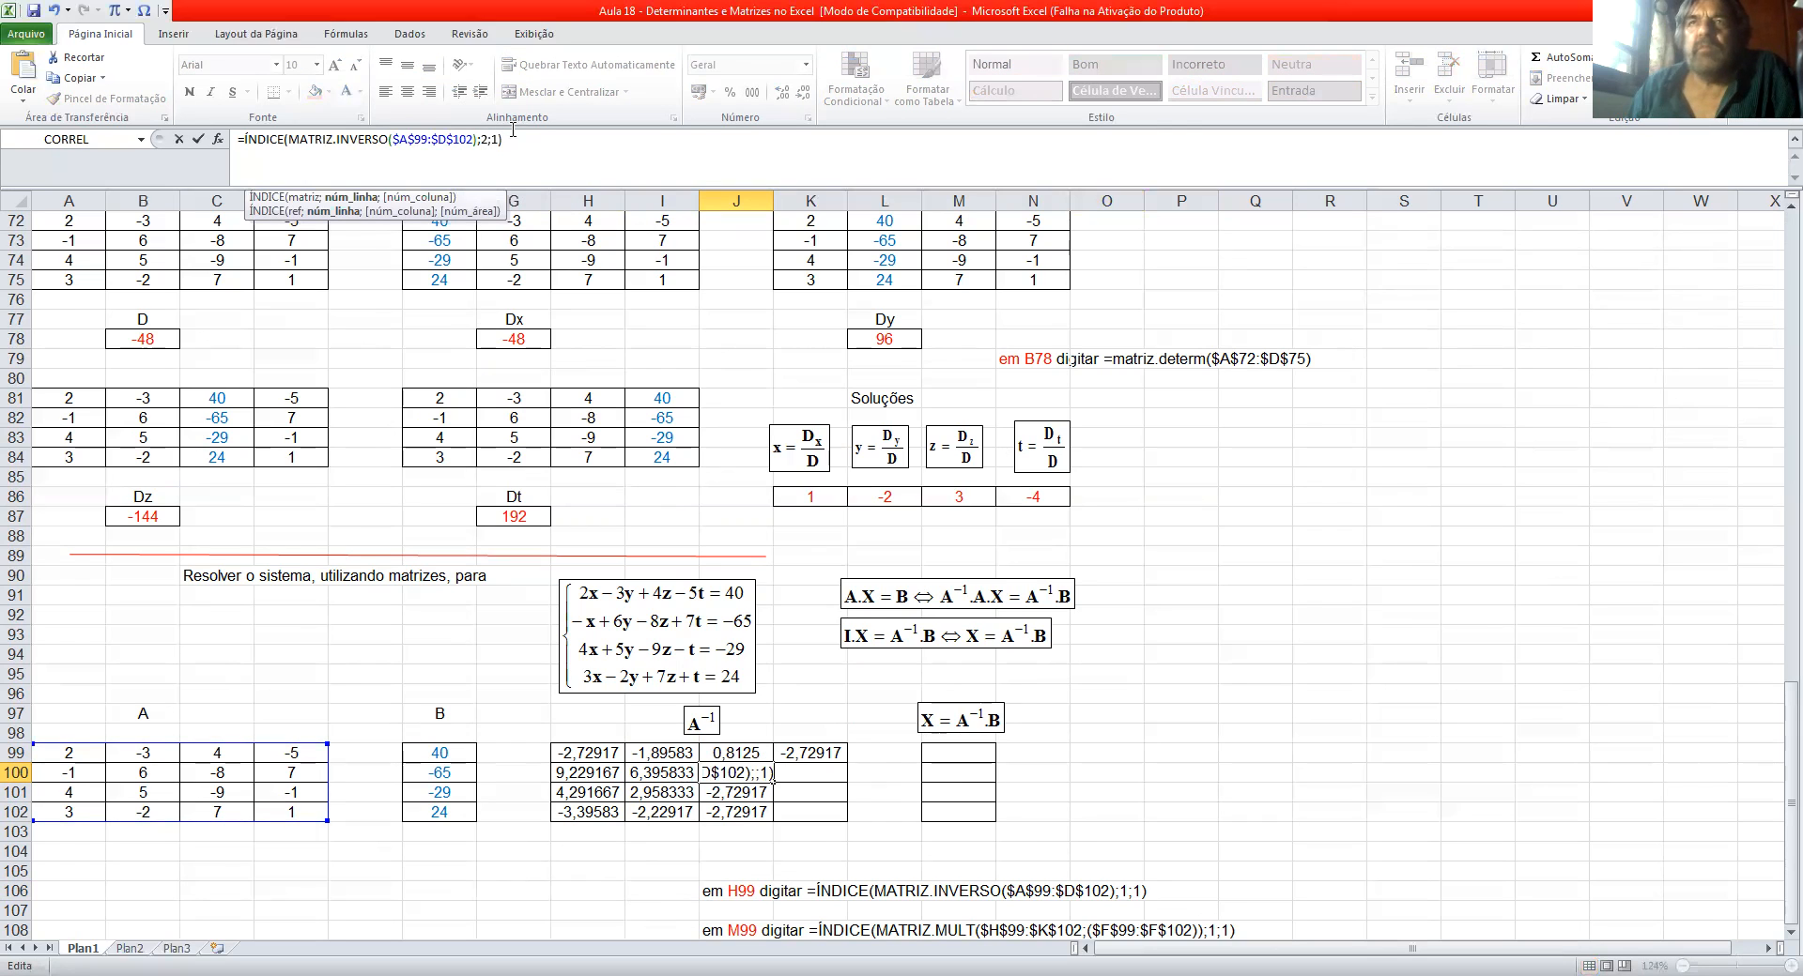
{"action": "left_click", "coordinate": [496, 138]}
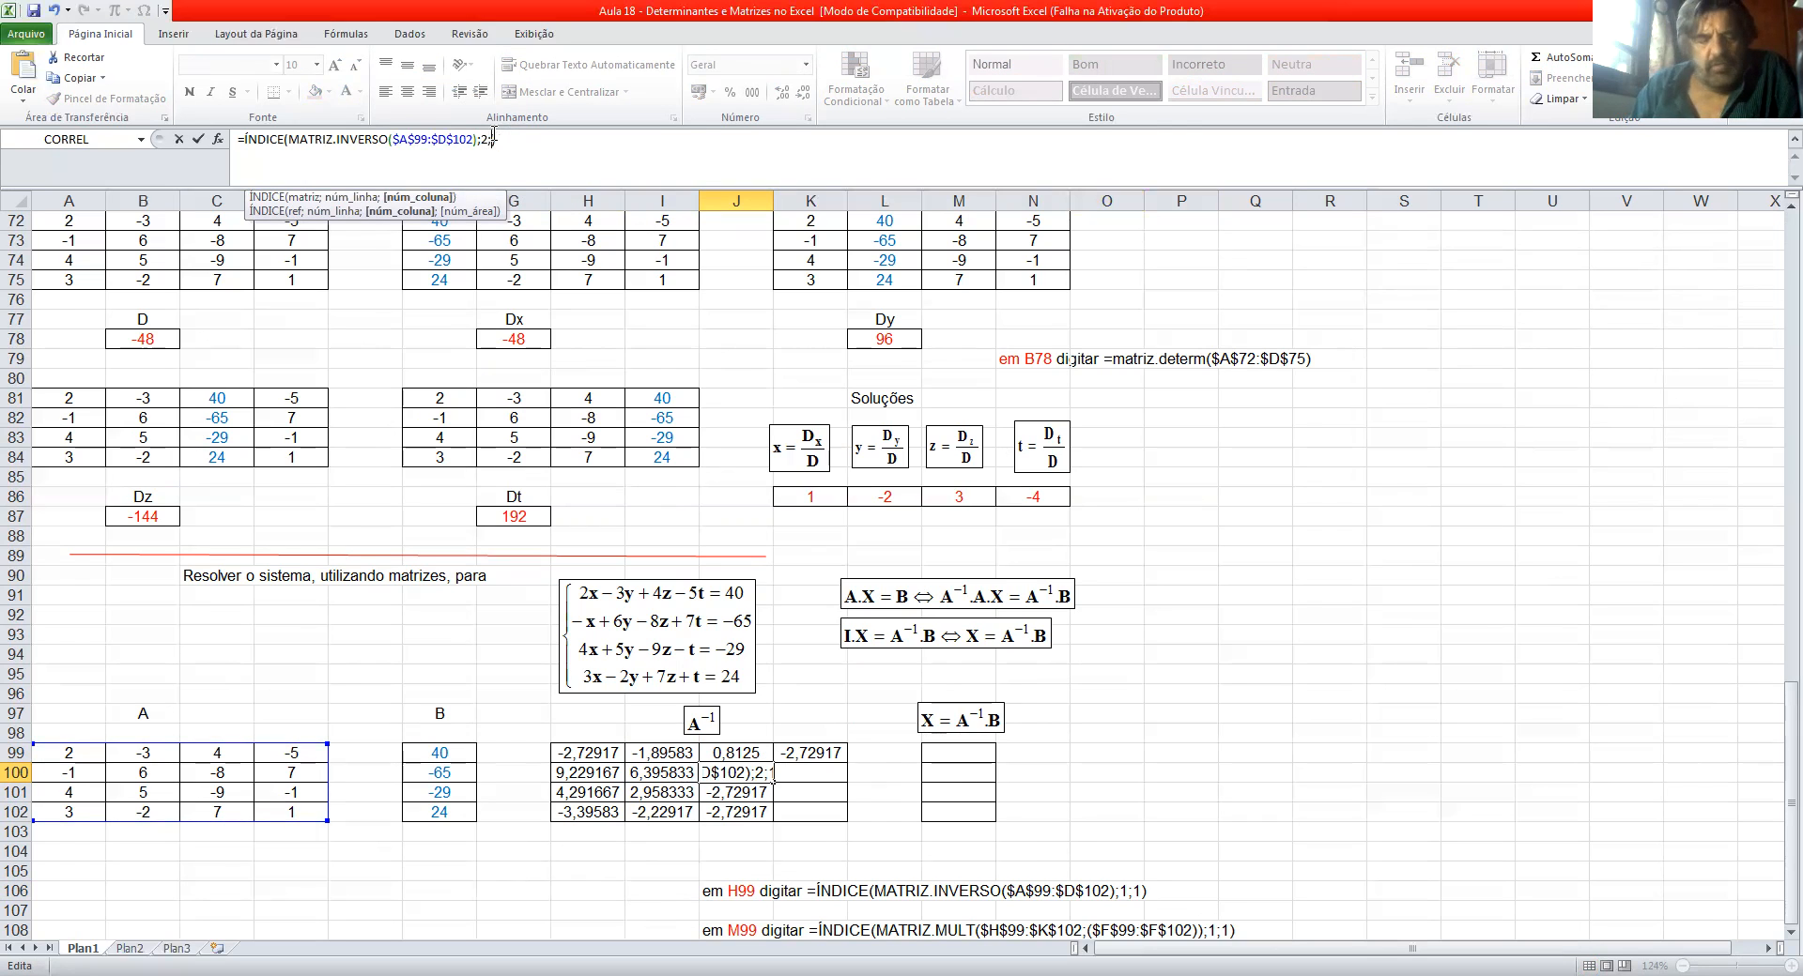
{"action": "key", "text": "BackSpace"}
{"action": "type", "text": "3"}
{"action": "left_click", "coordinate": [514, 138]}
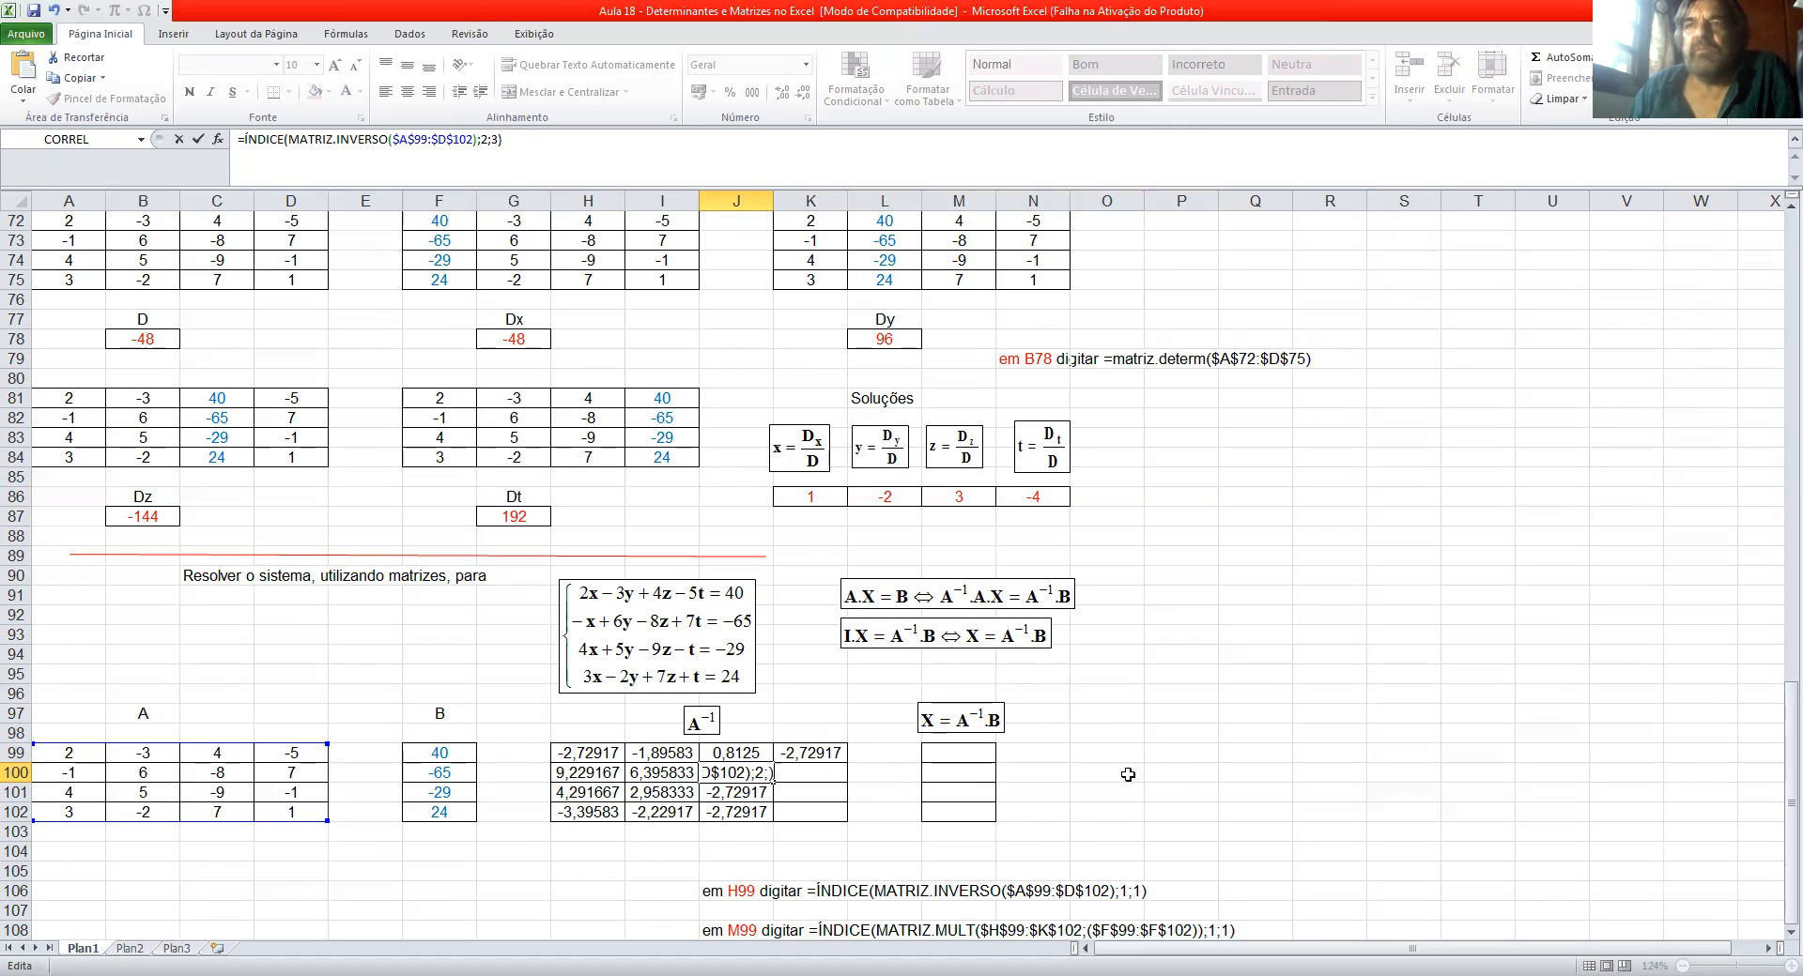
{"action": "key", "text": "Return"}
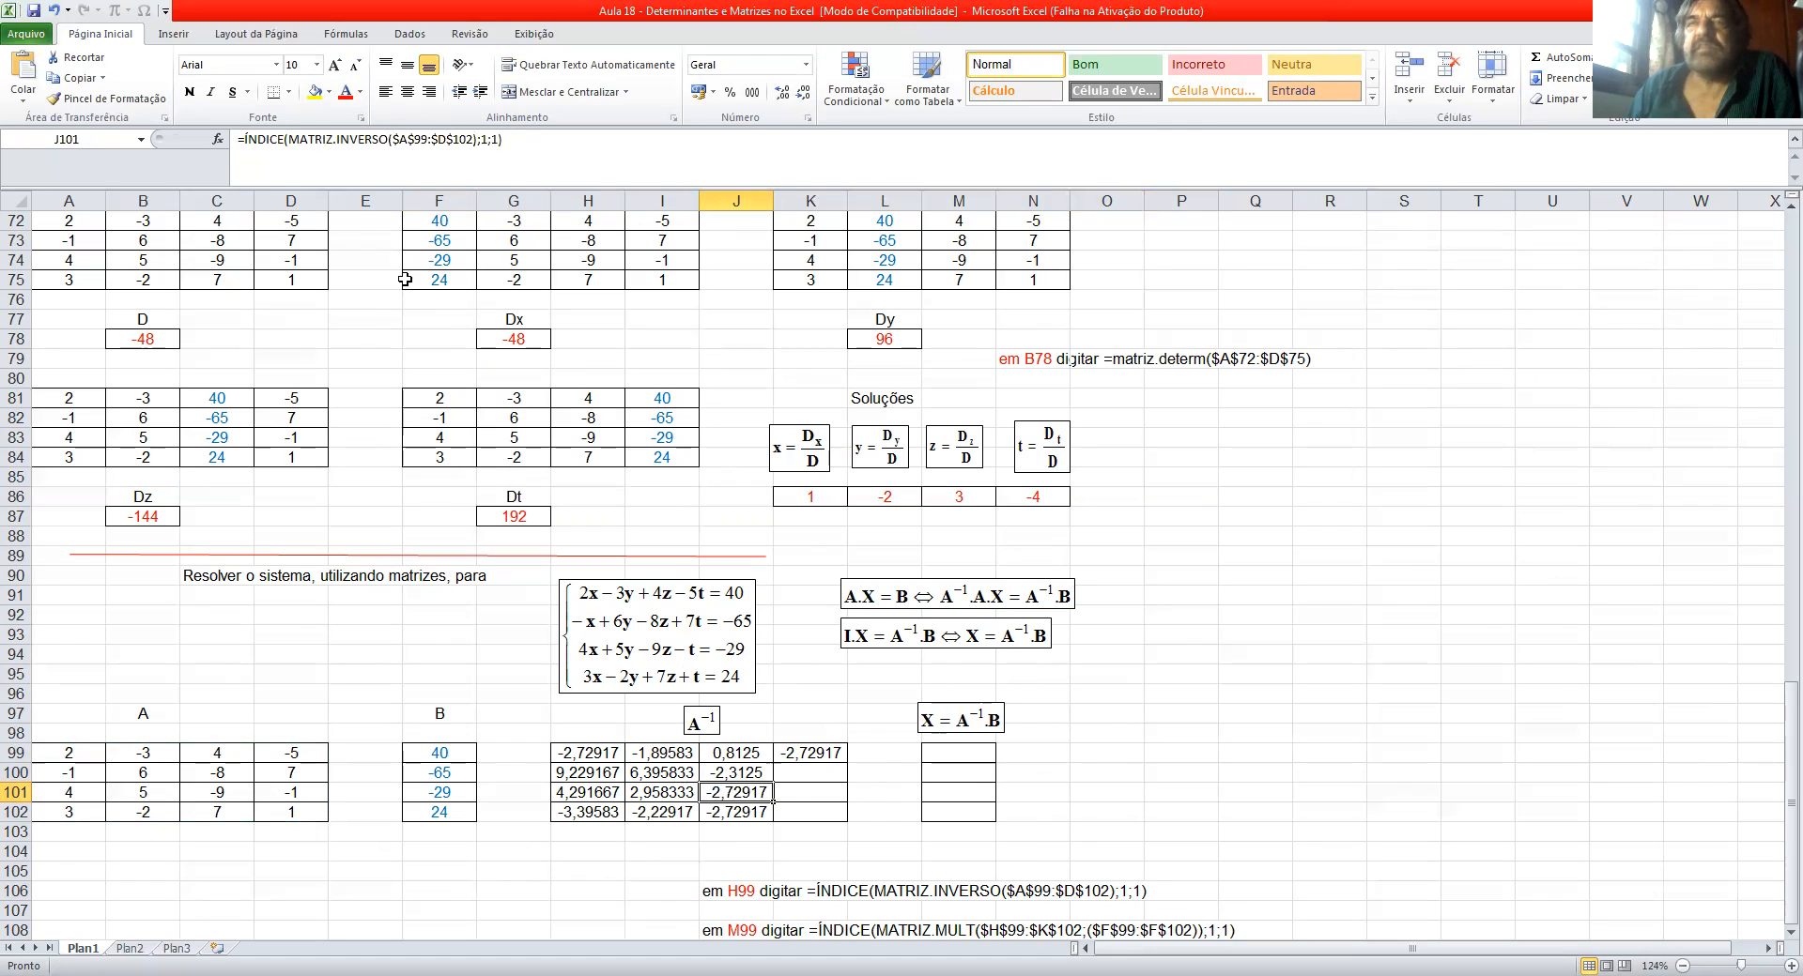
Step: Change both indices to 3 in cell J101, giving =ÍNDICE(MATRIZ.INVERSO($A$99:$D$102);3;3)
{"action": "left_click", "coordinate": [487, 139]}
{"action": "key", "text": "BackSpace"}
{"action": "type", "text": "3"}
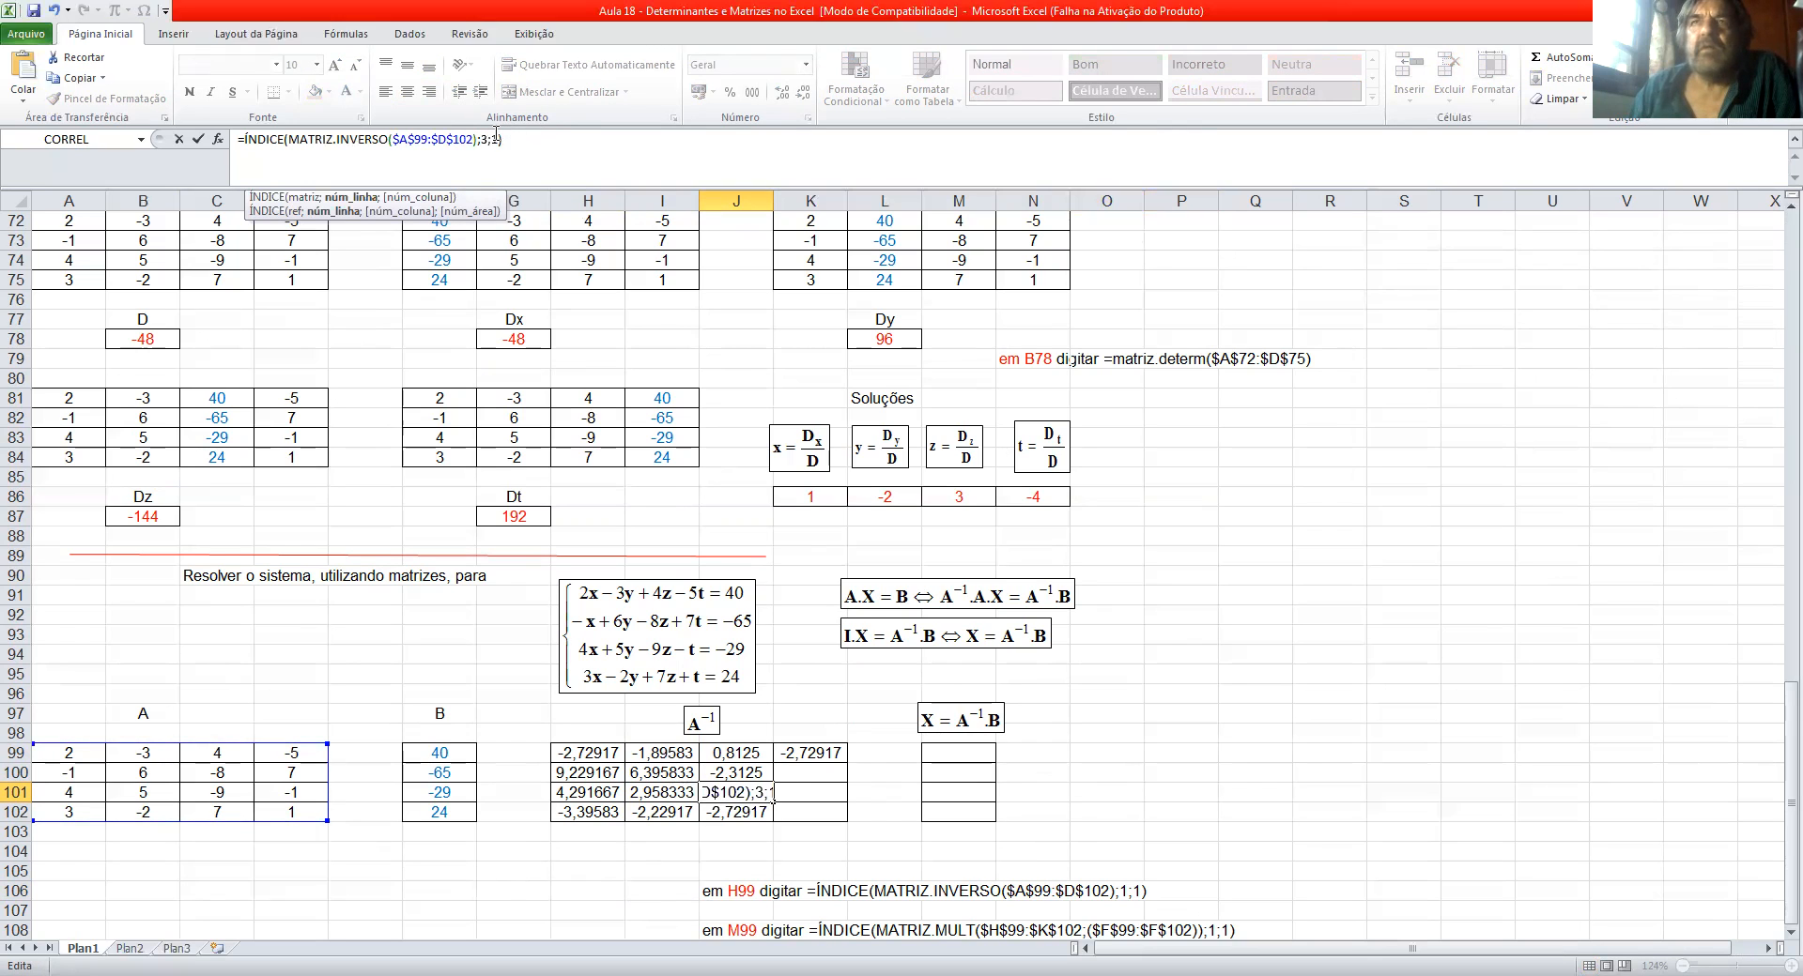
{"action": "left_click", "coordinate": [499, 139]}
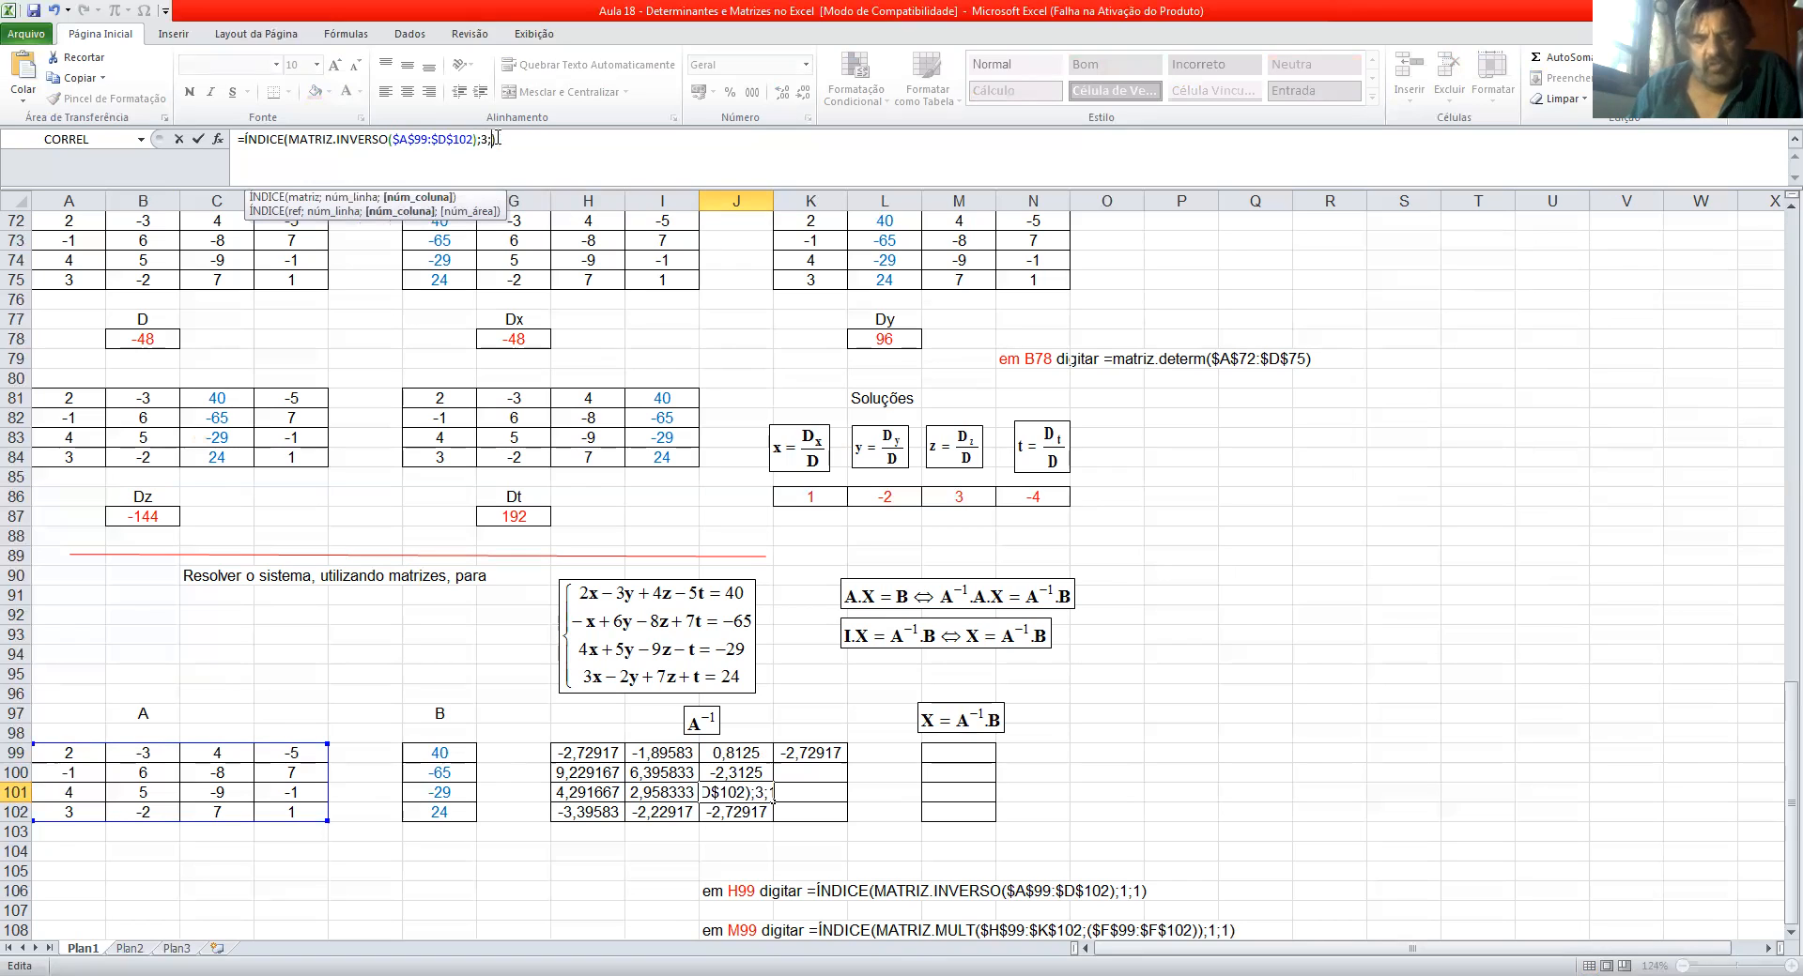
{"action": "key", "text": "BackSpace"}
{"action": "type", "text": "3"}
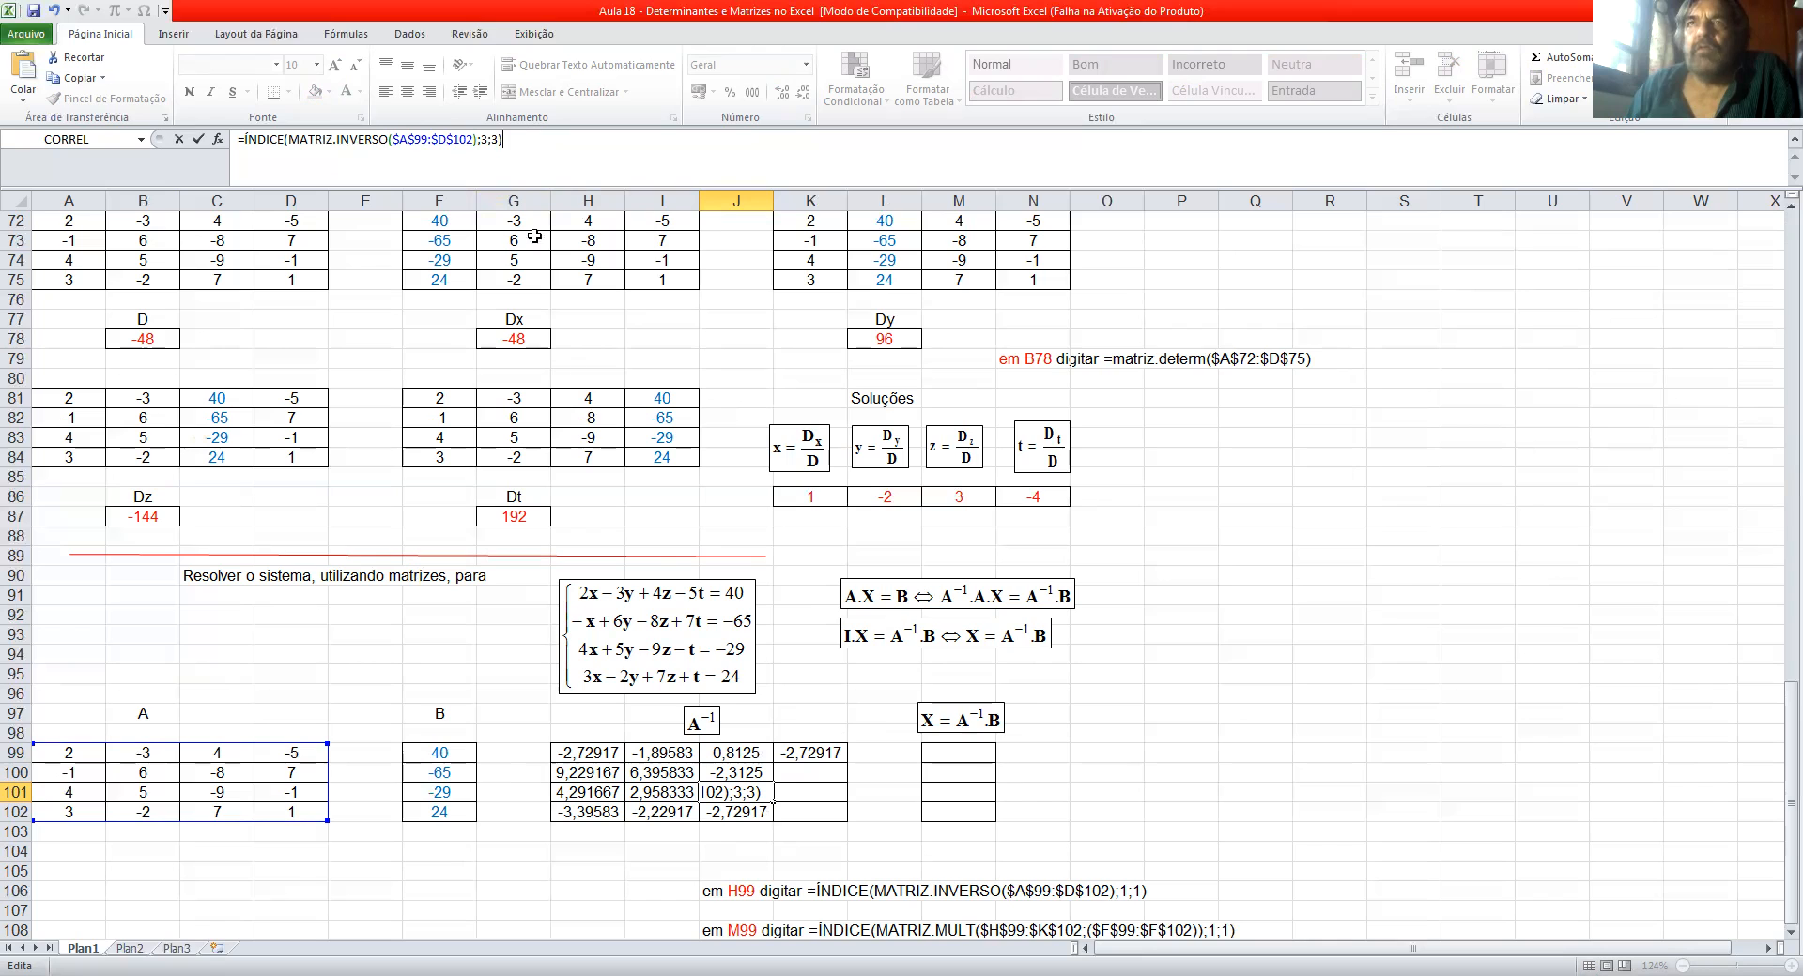
{"action": "key", "text": "Return"}
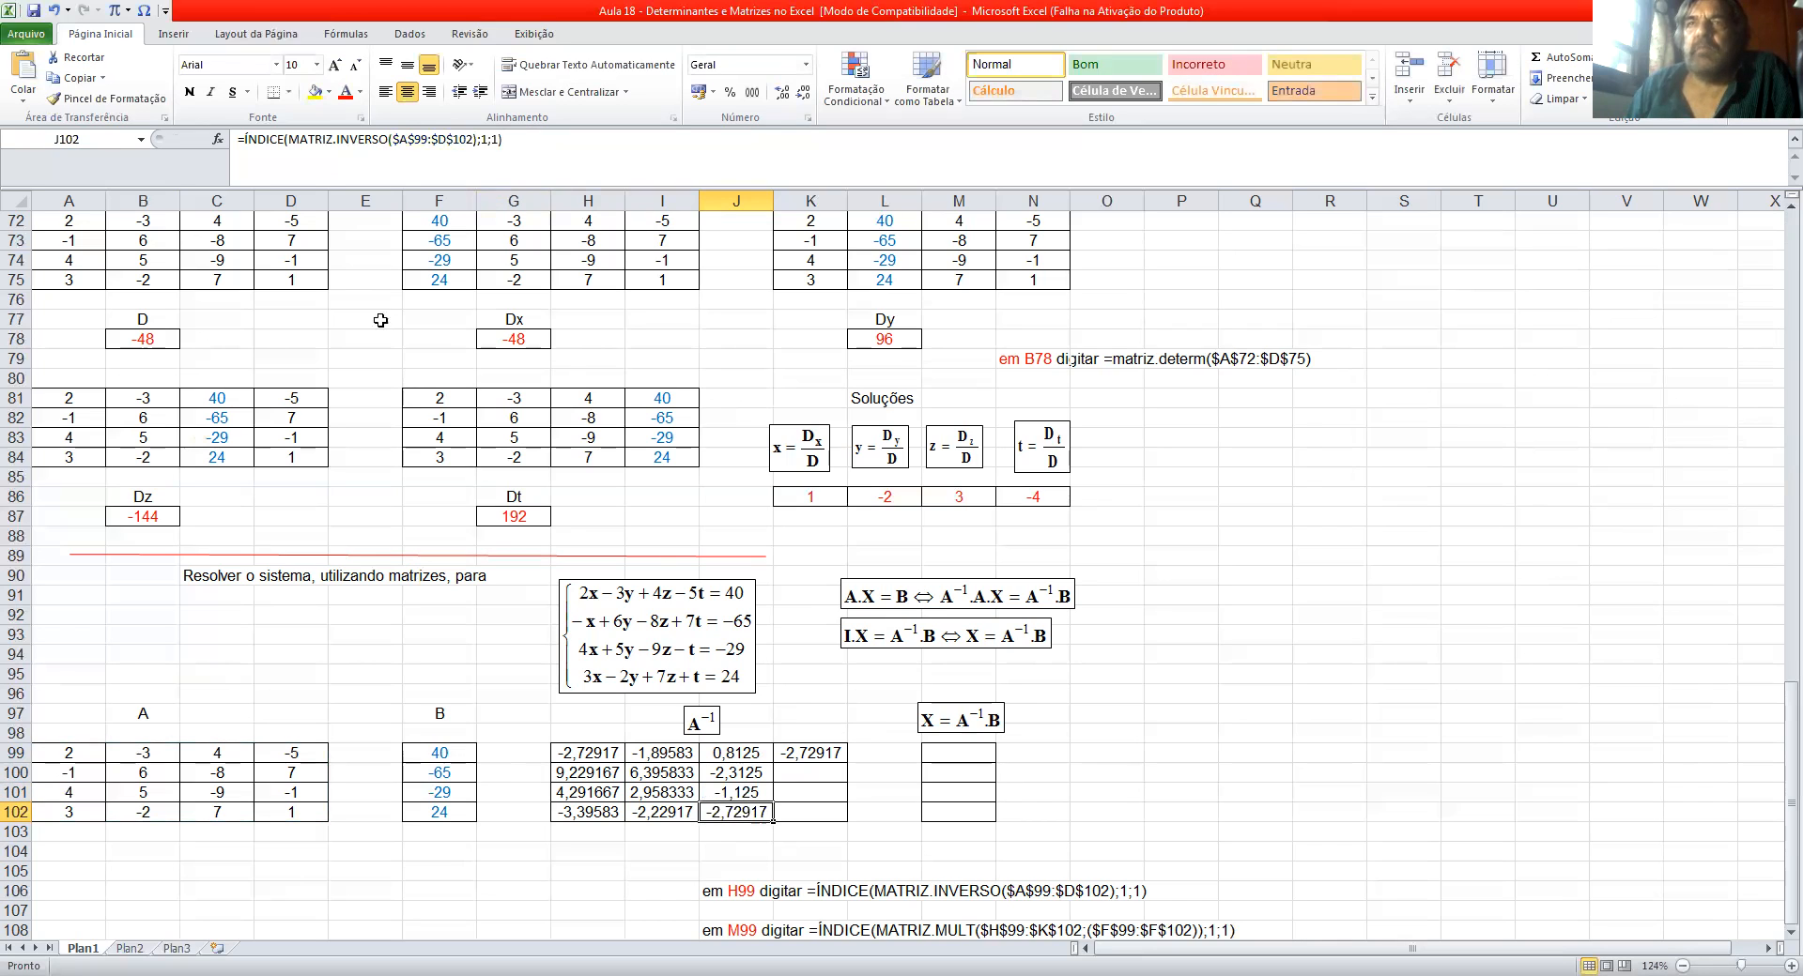
Step: Change the indices in cell J102 to row 4 and column 3, giving =ÍNDICE(MATRIZ.INVERSO($A$99:$D$102);4;3)
{"action": "left_click", "coordinate": [486, 146]}
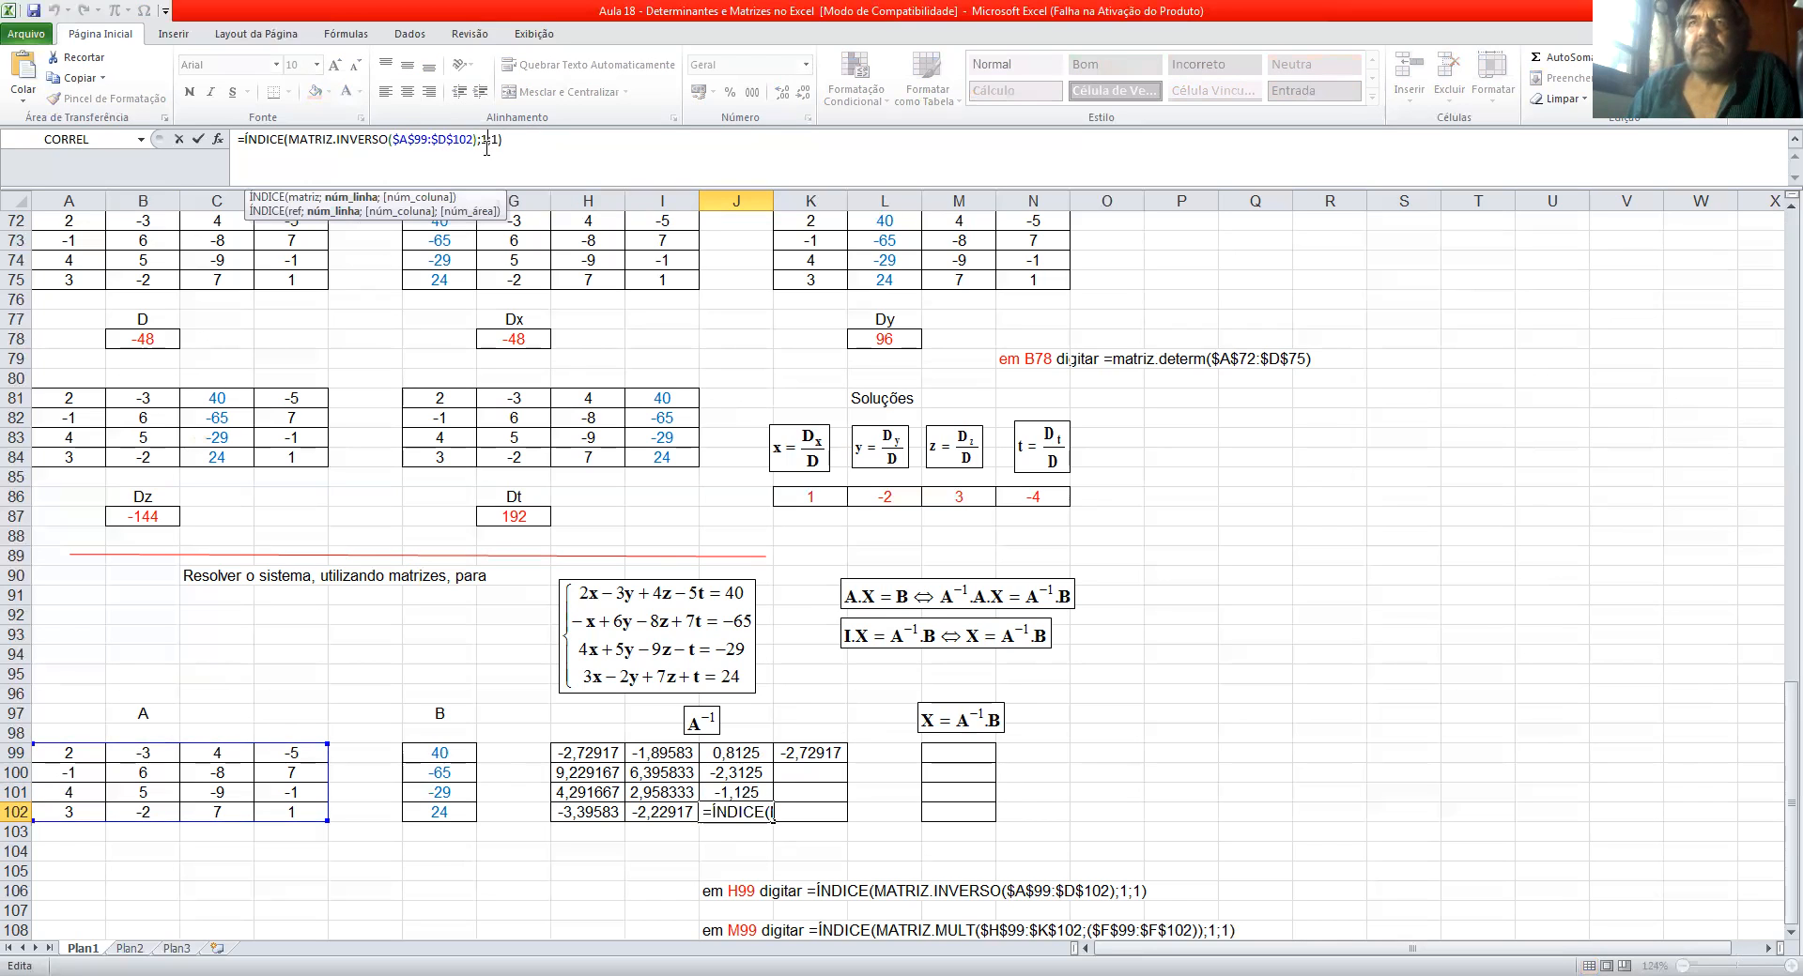
{"action": "key", "text": "Delete"}
{"action": "key", "text": "Delete"}
{"action": "type", "text": "4;"}
{"action": "key", "text": "BackSpace"}
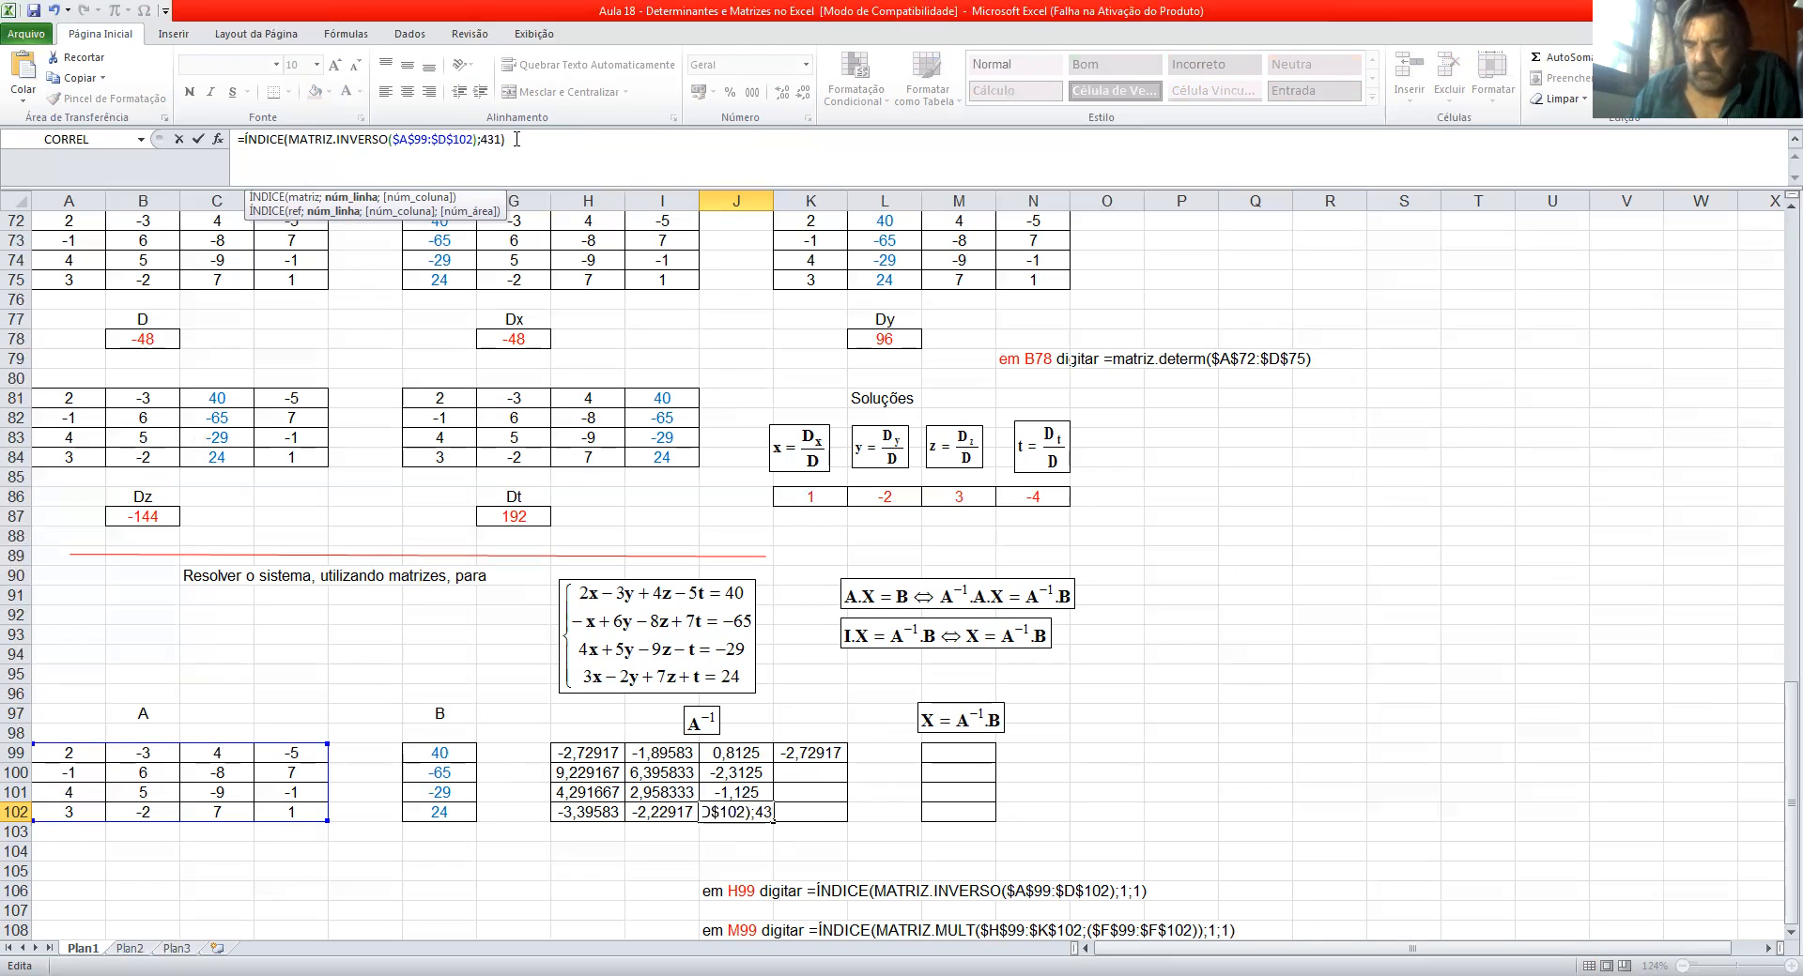
{"action": "key", "text": "BackSpace"}
{"action": "key", "text": "Delete"}
{"action": "type", "text": ";"}
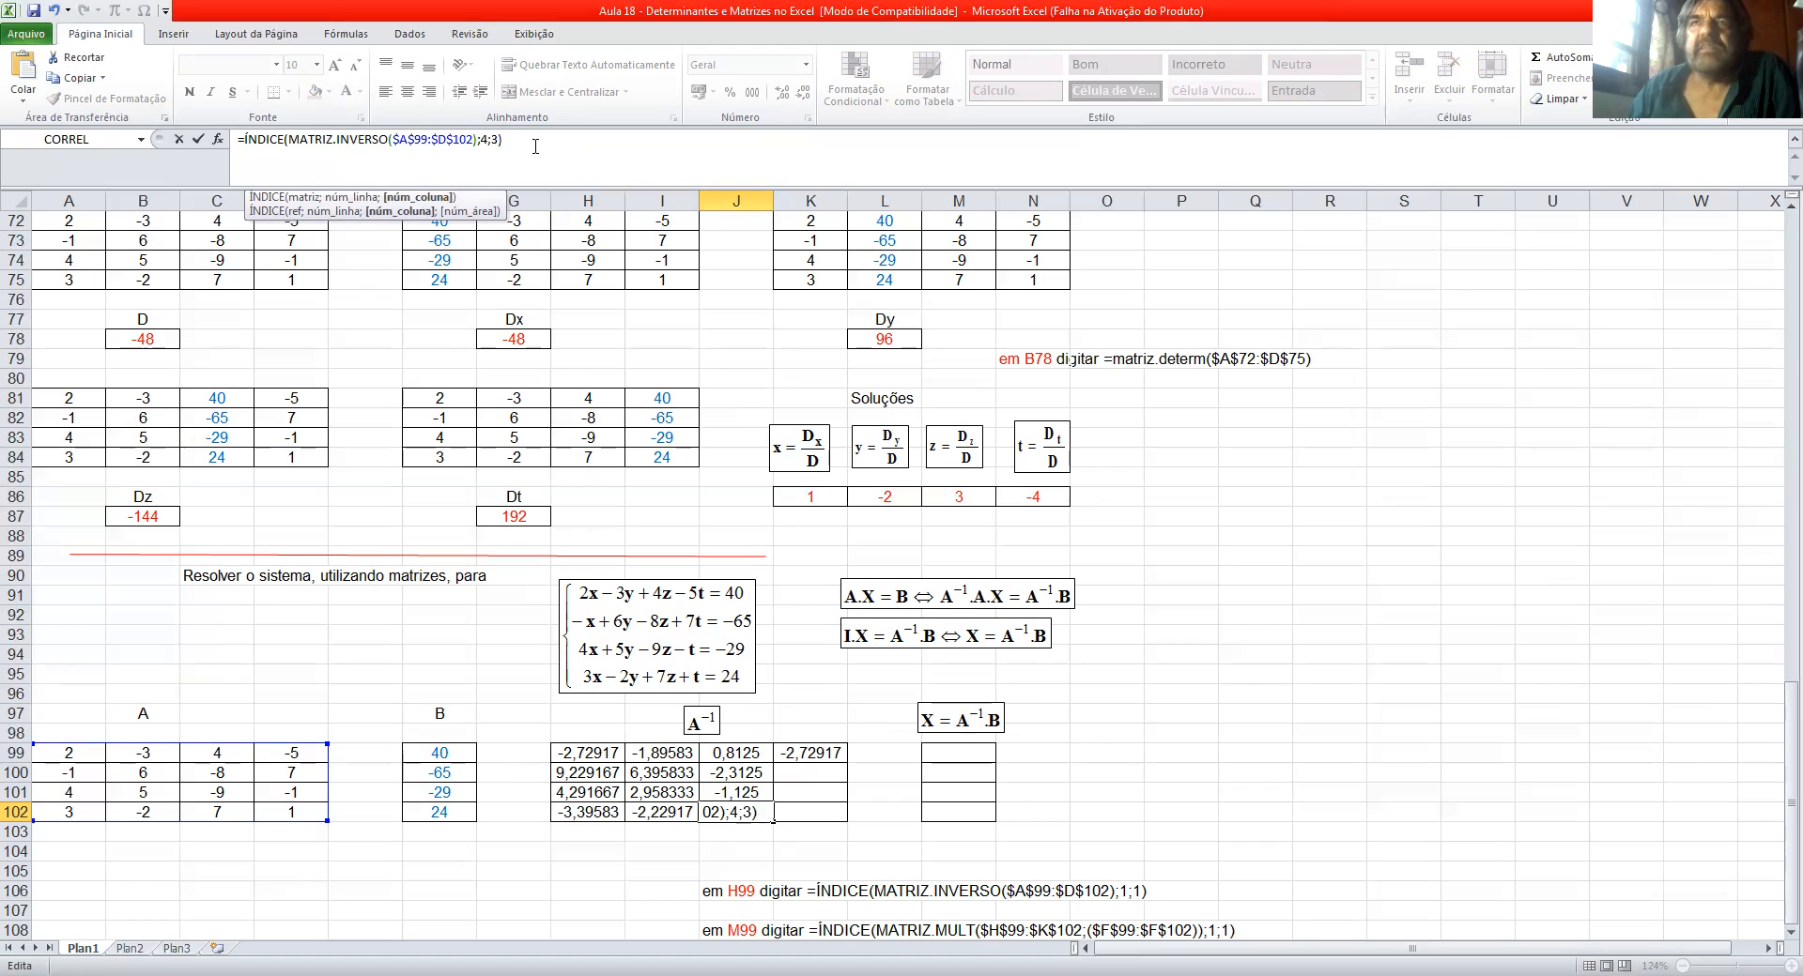
{"action": "type", "text": "3"}
{"action": "key", "text": "Return"}
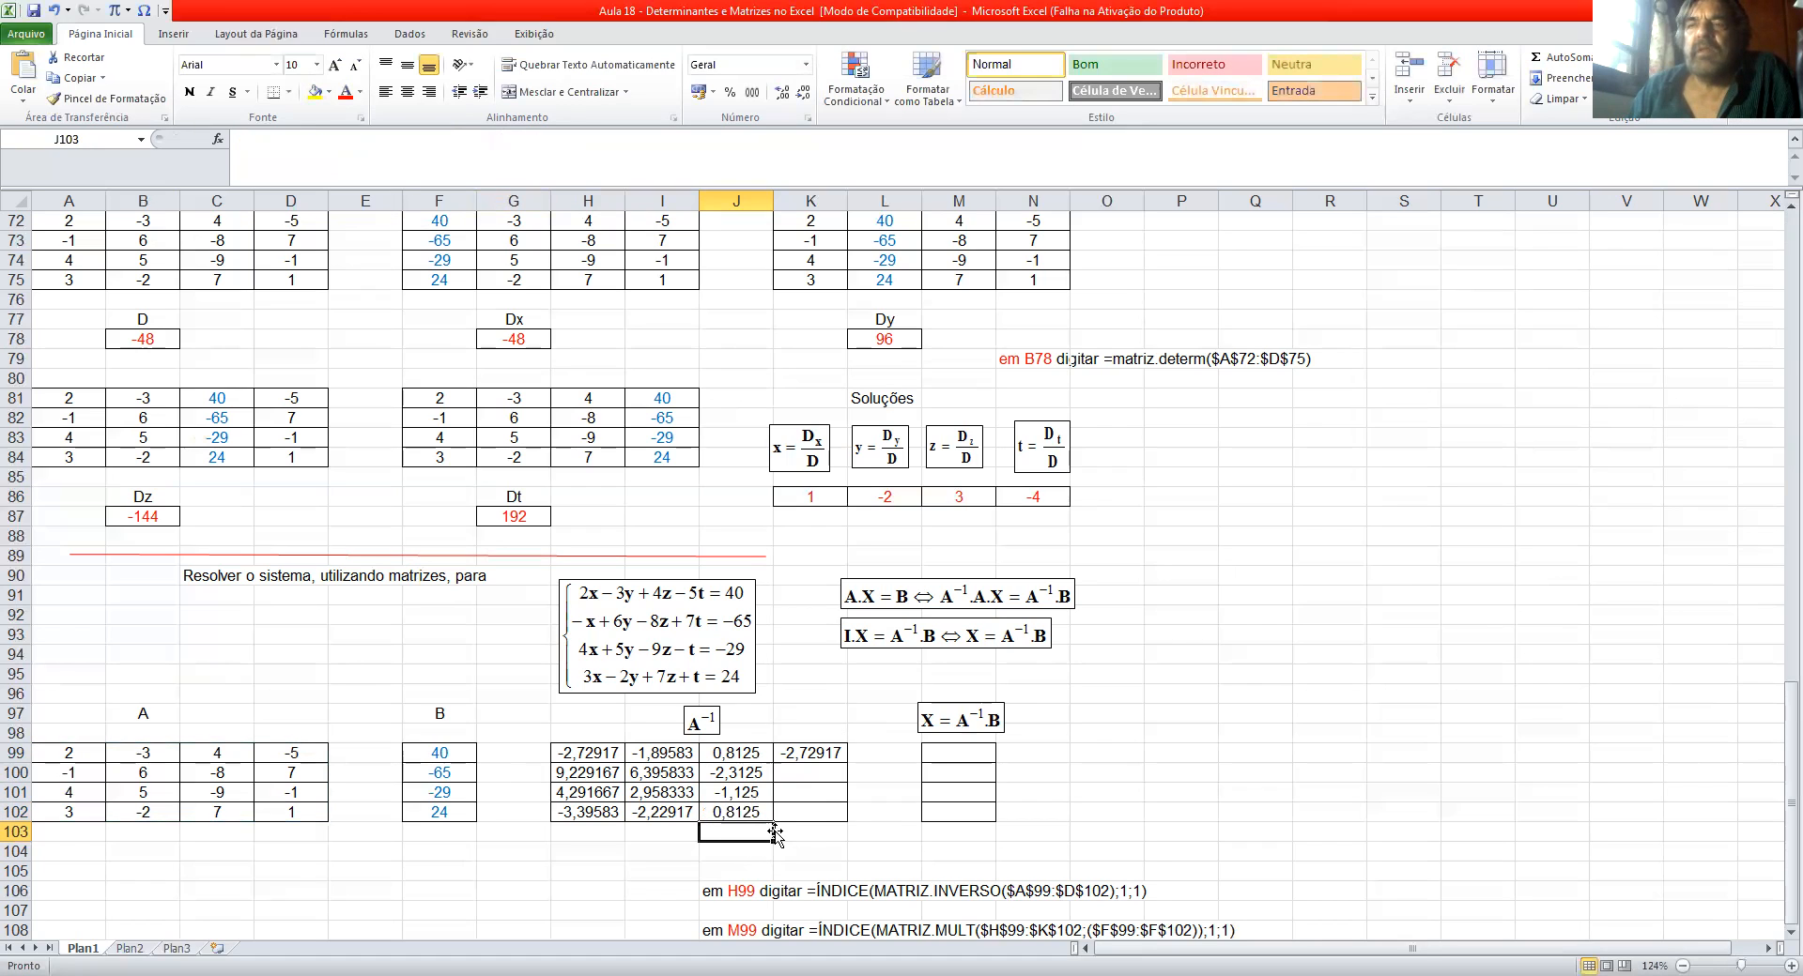
Step: Change the column index to 4 in cell K99, giving =ÍNDICE(MATRIZ.INVERSO($A$99:$D$102);1;4)
{"action": "left_click", "coordinate": [809, 755]}
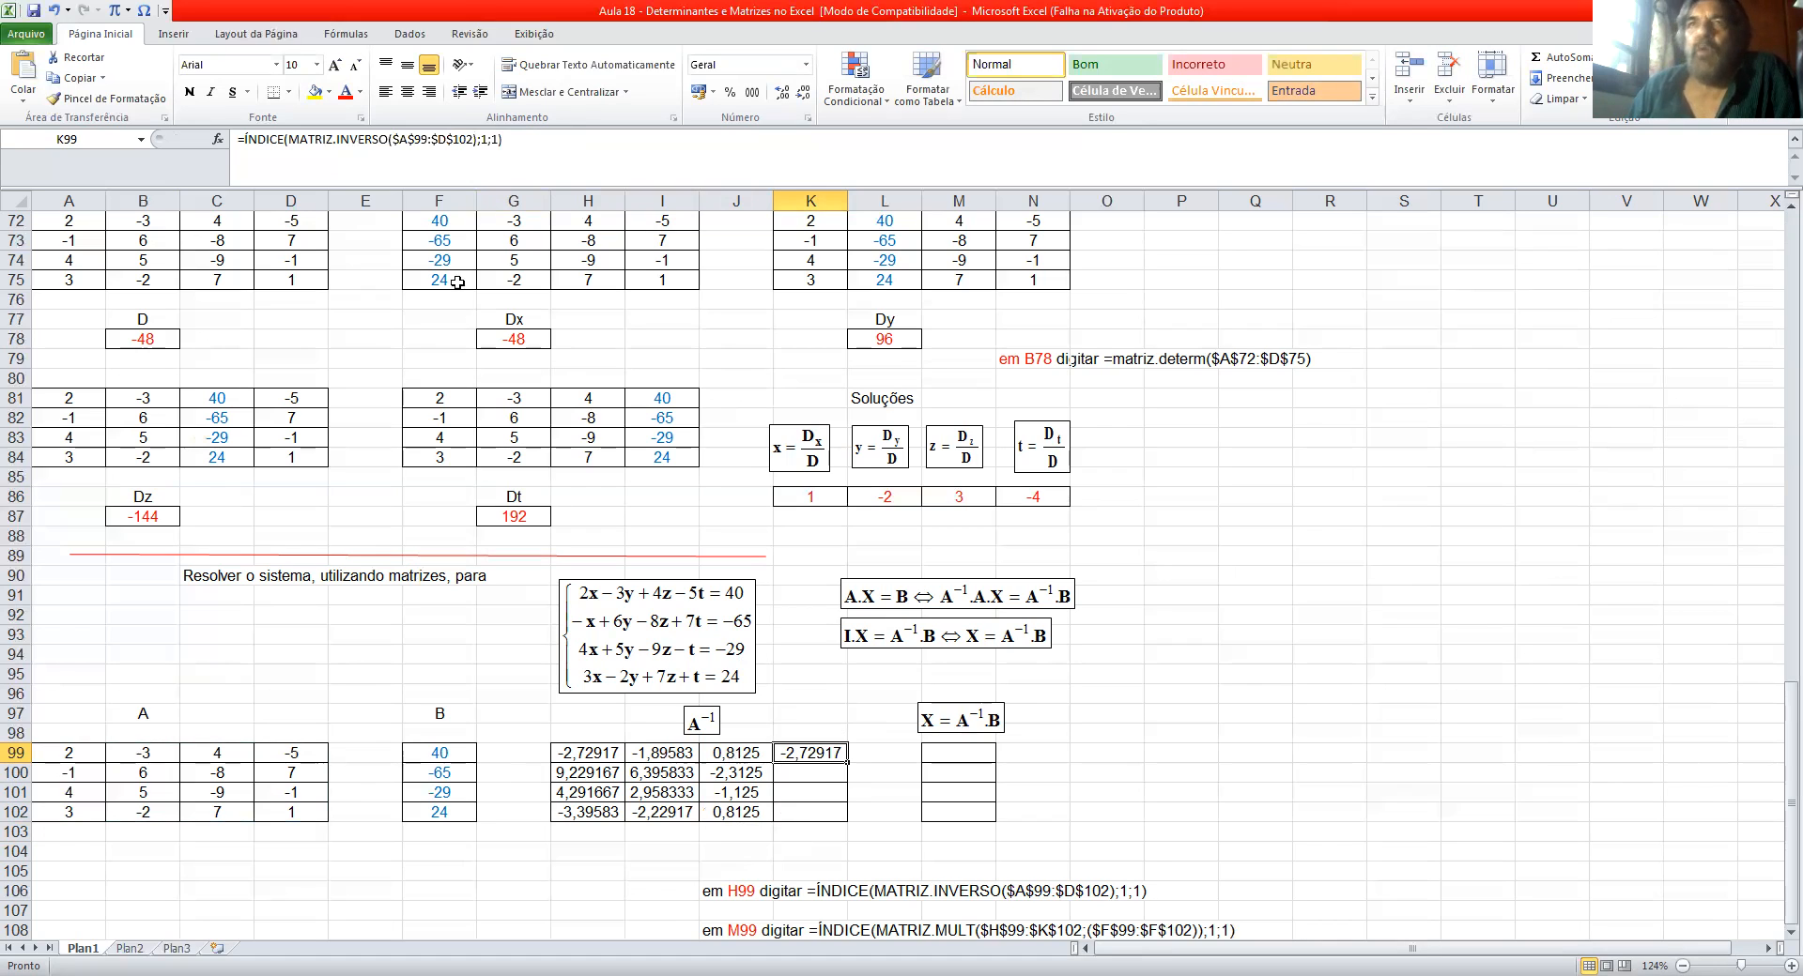
{"action": "double_click", "coordinate": [492, 140]}
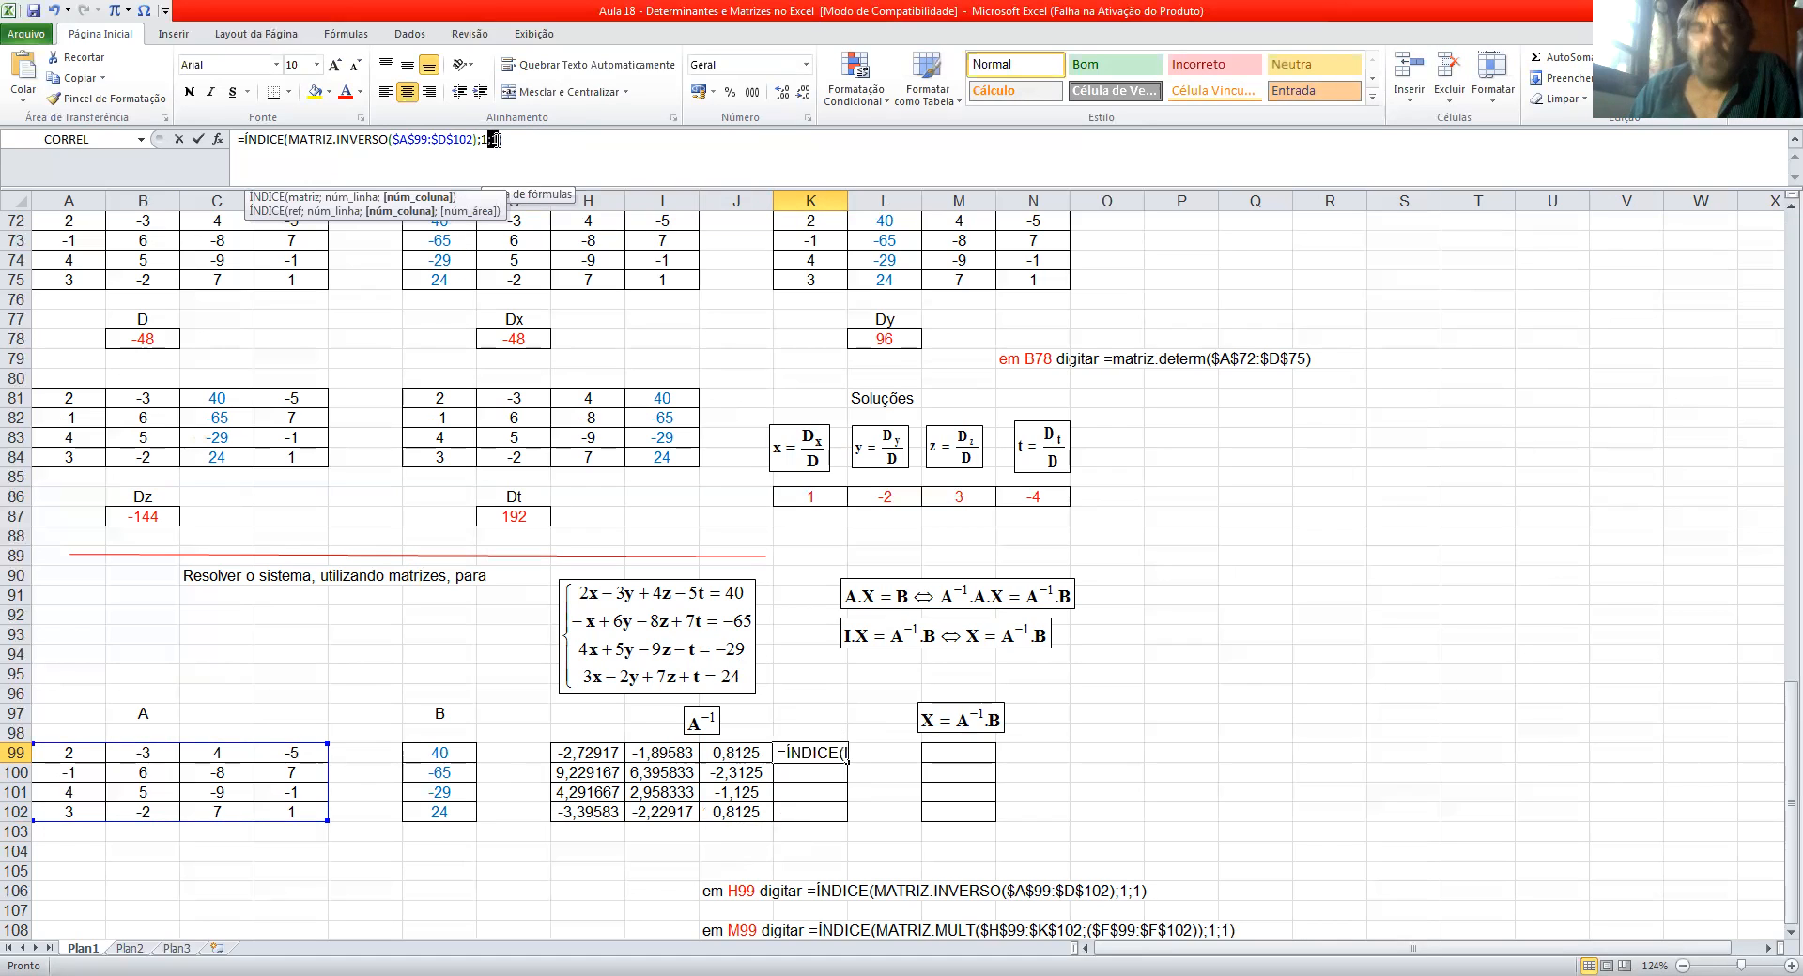
{"action": "type", "text": "4"}
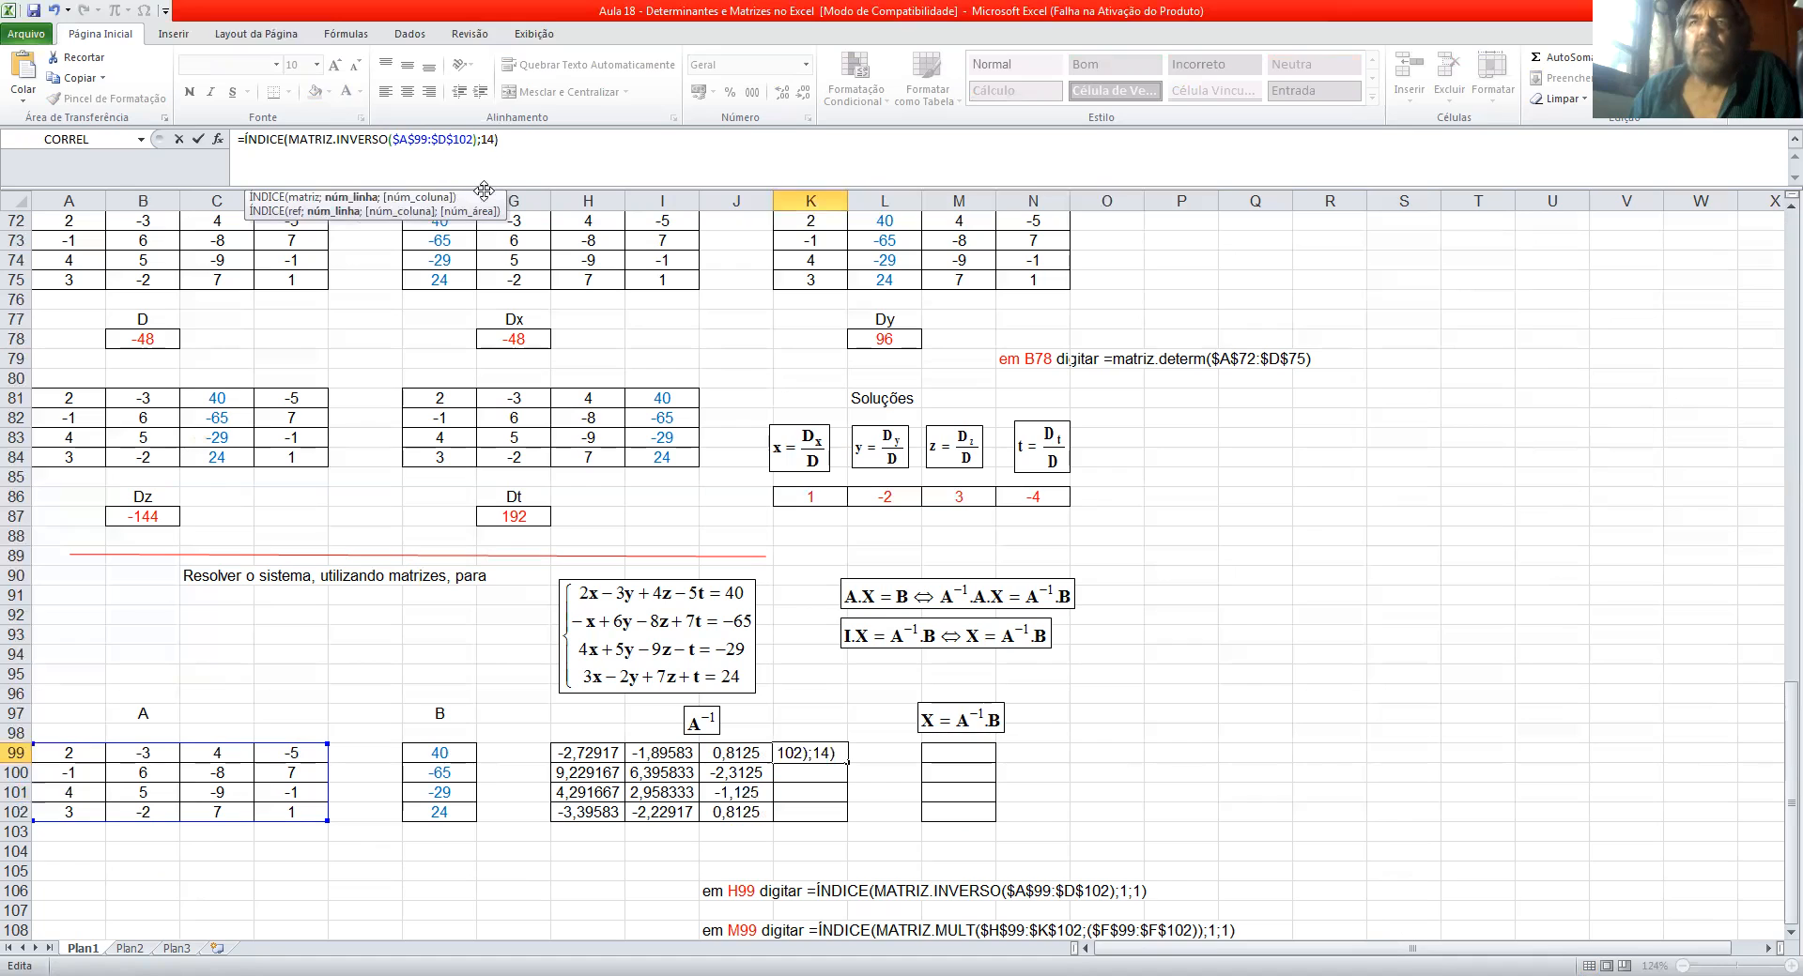
{"action": "type", "text": ";"}
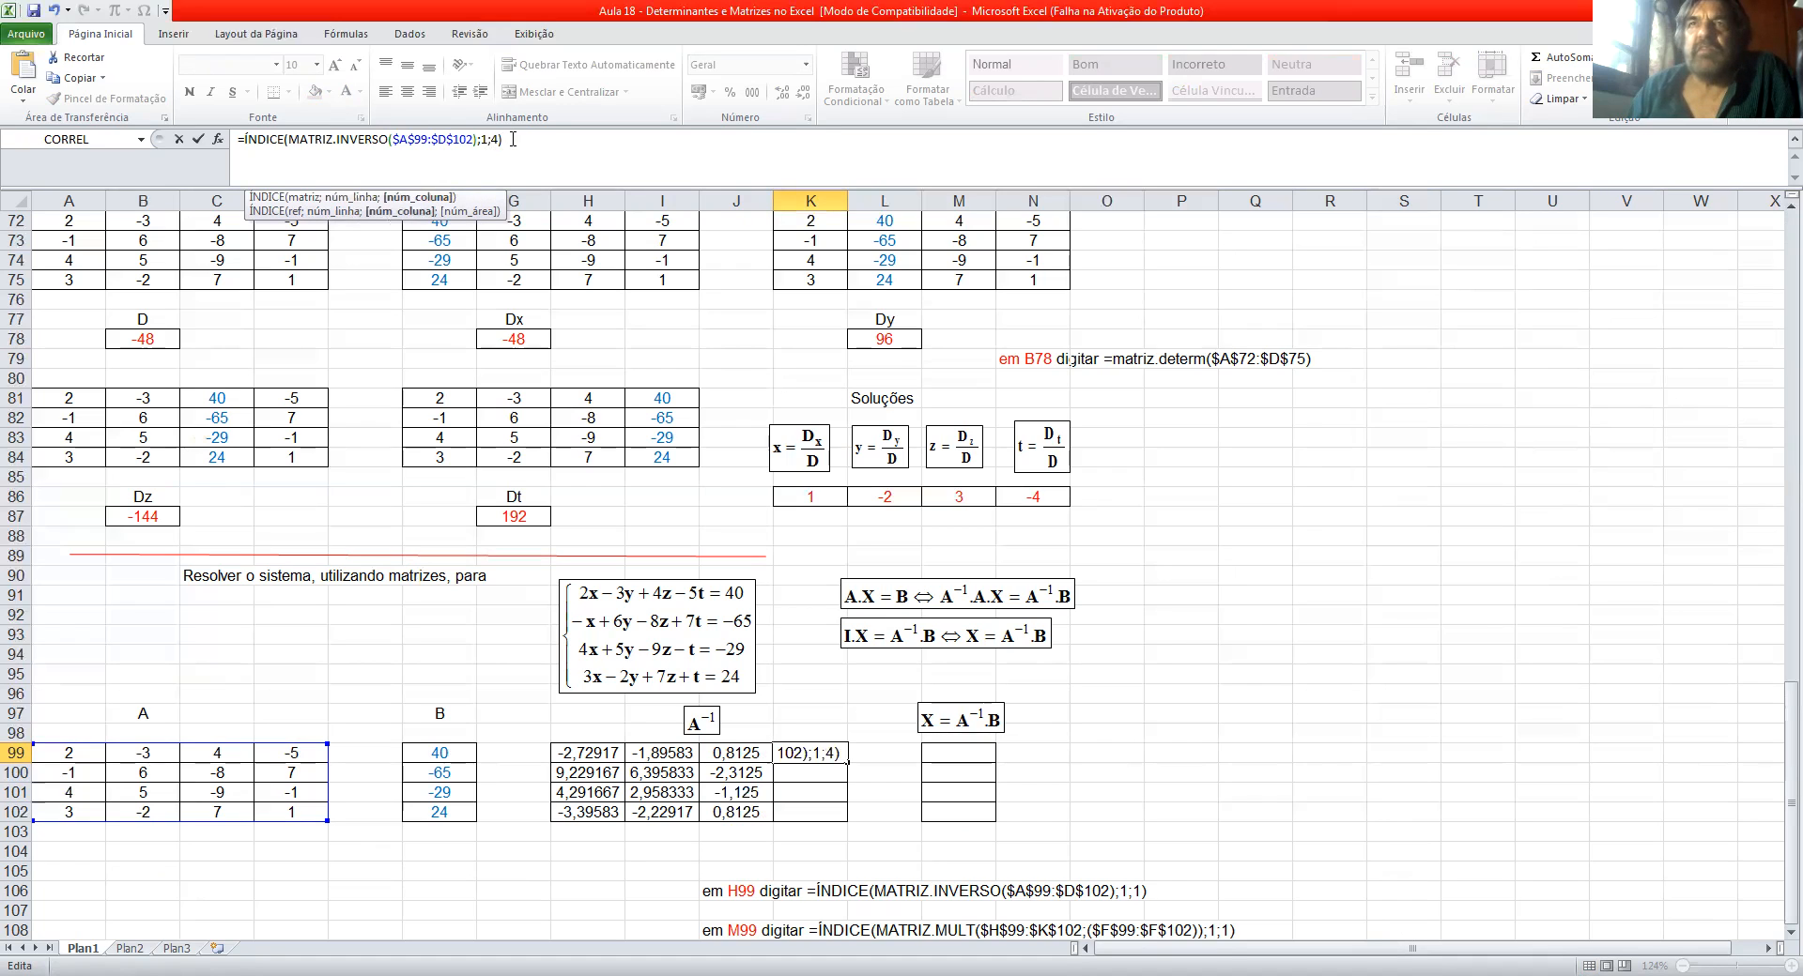
{"action": "left_click", "coordinate": [1098, 774]}
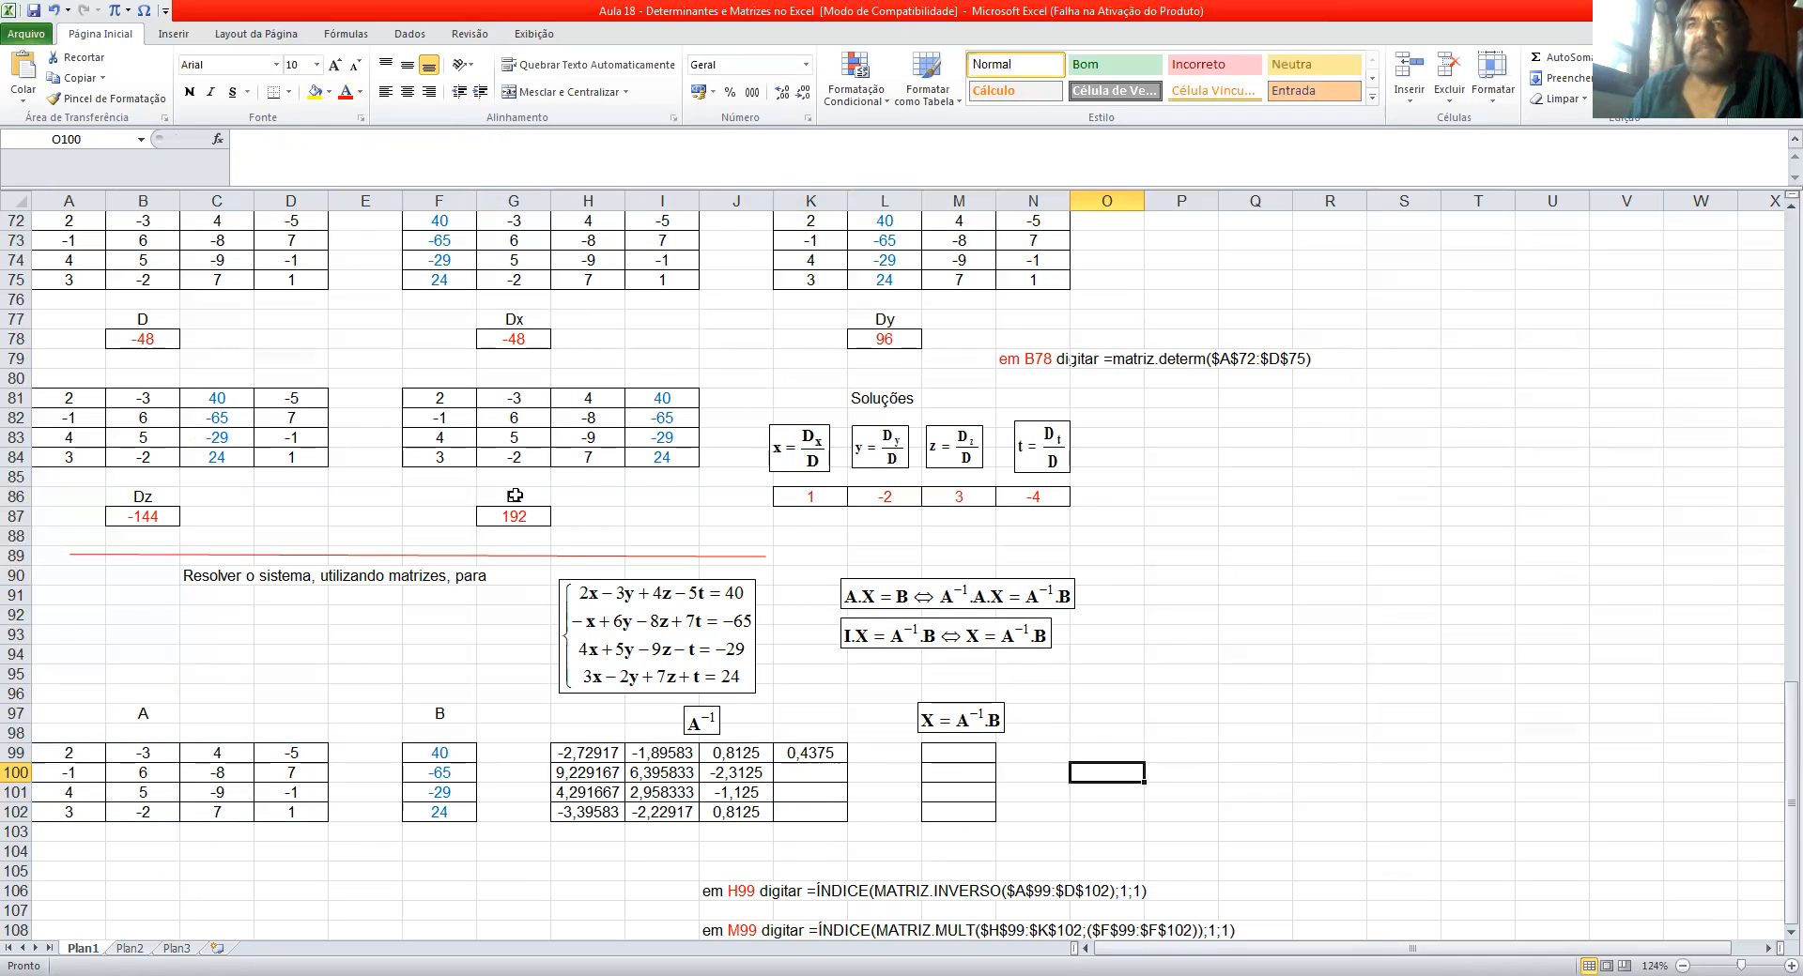
Step: Copy the formula text of cell K99 unchanged into cells K100, K101 and K102
{"action": "left_click", "coordinate": [812, 753]}
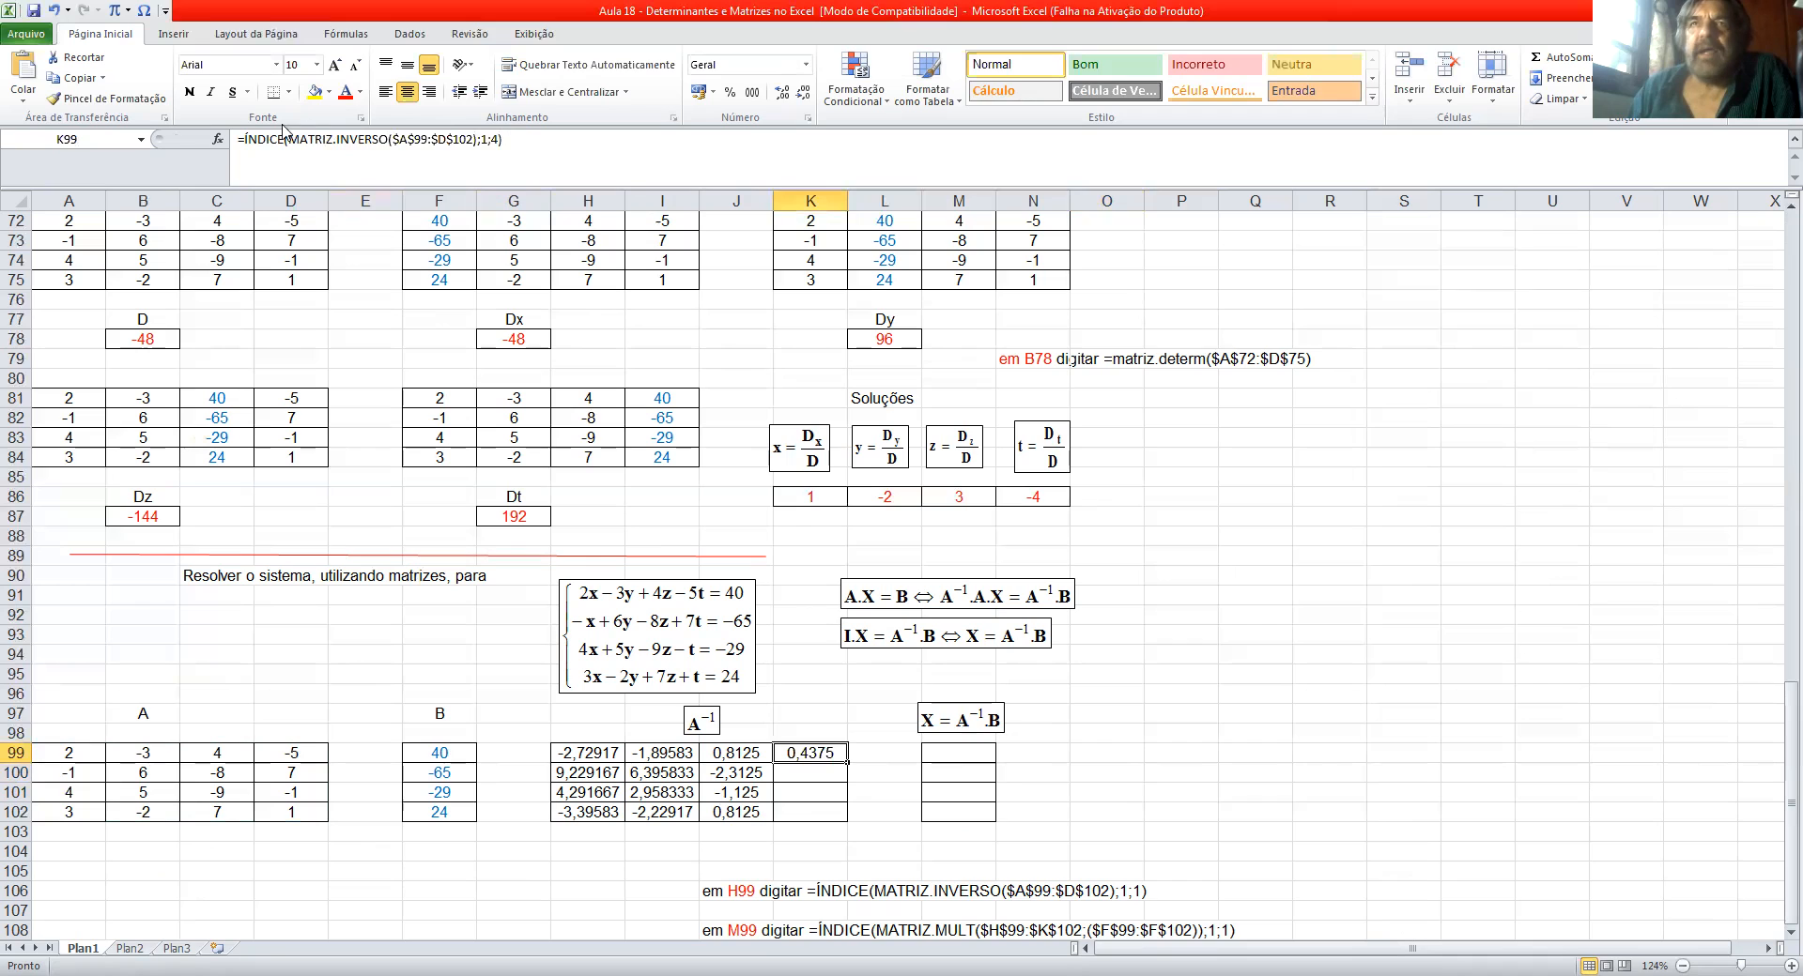
{"action": "left_click_drag", "start_coordinate": [235, 139], "coordinate": [504, 143]}
{"action": "key", "text": "ctrl+c"}
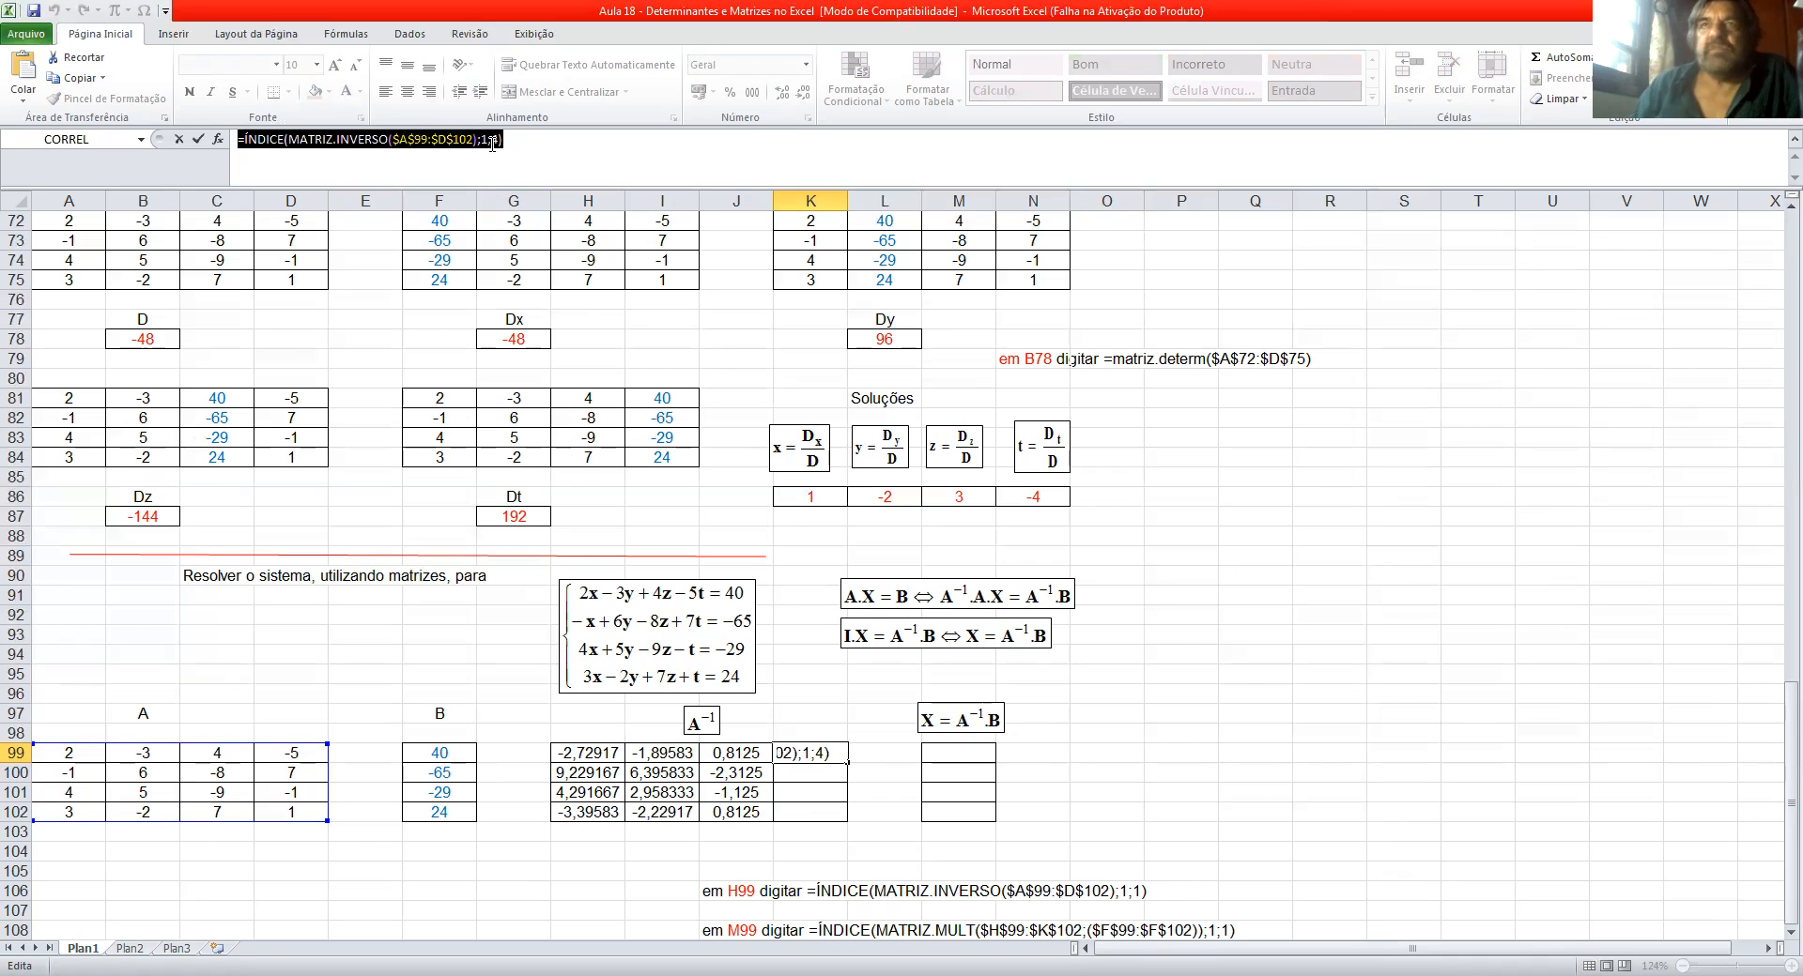
{"action": "left_click", "coordinate": [509, 142]}
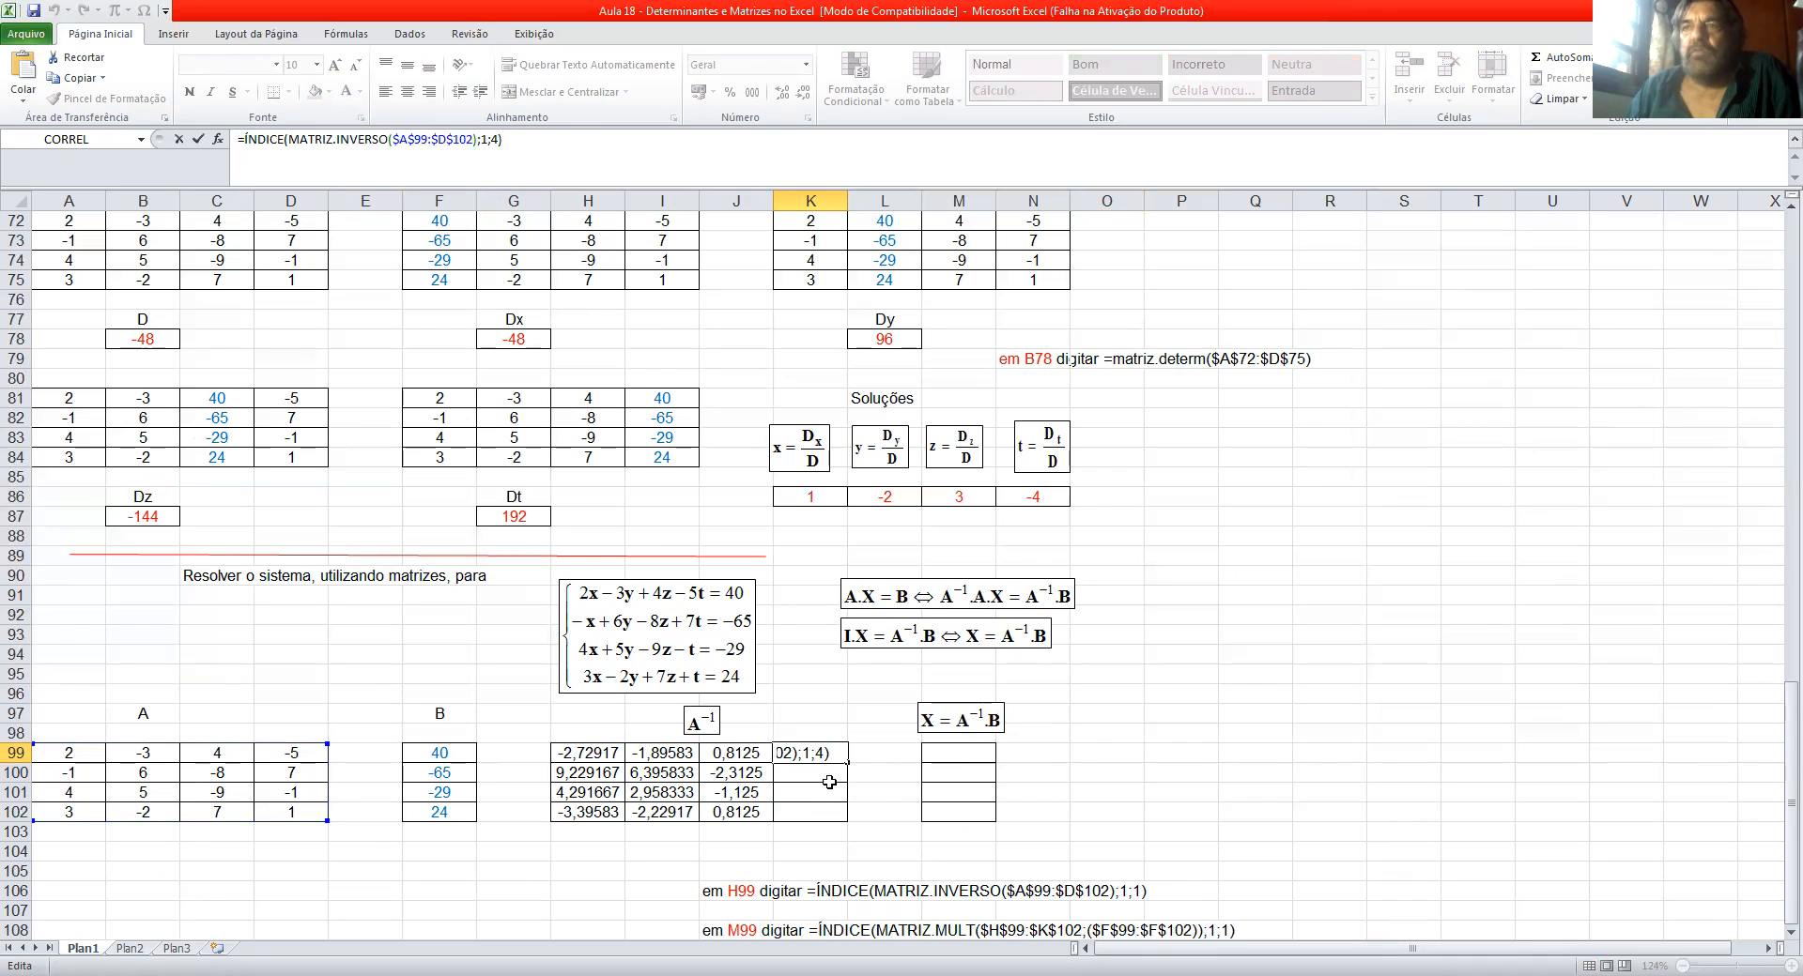
{"action": "key", "text": "Return"}
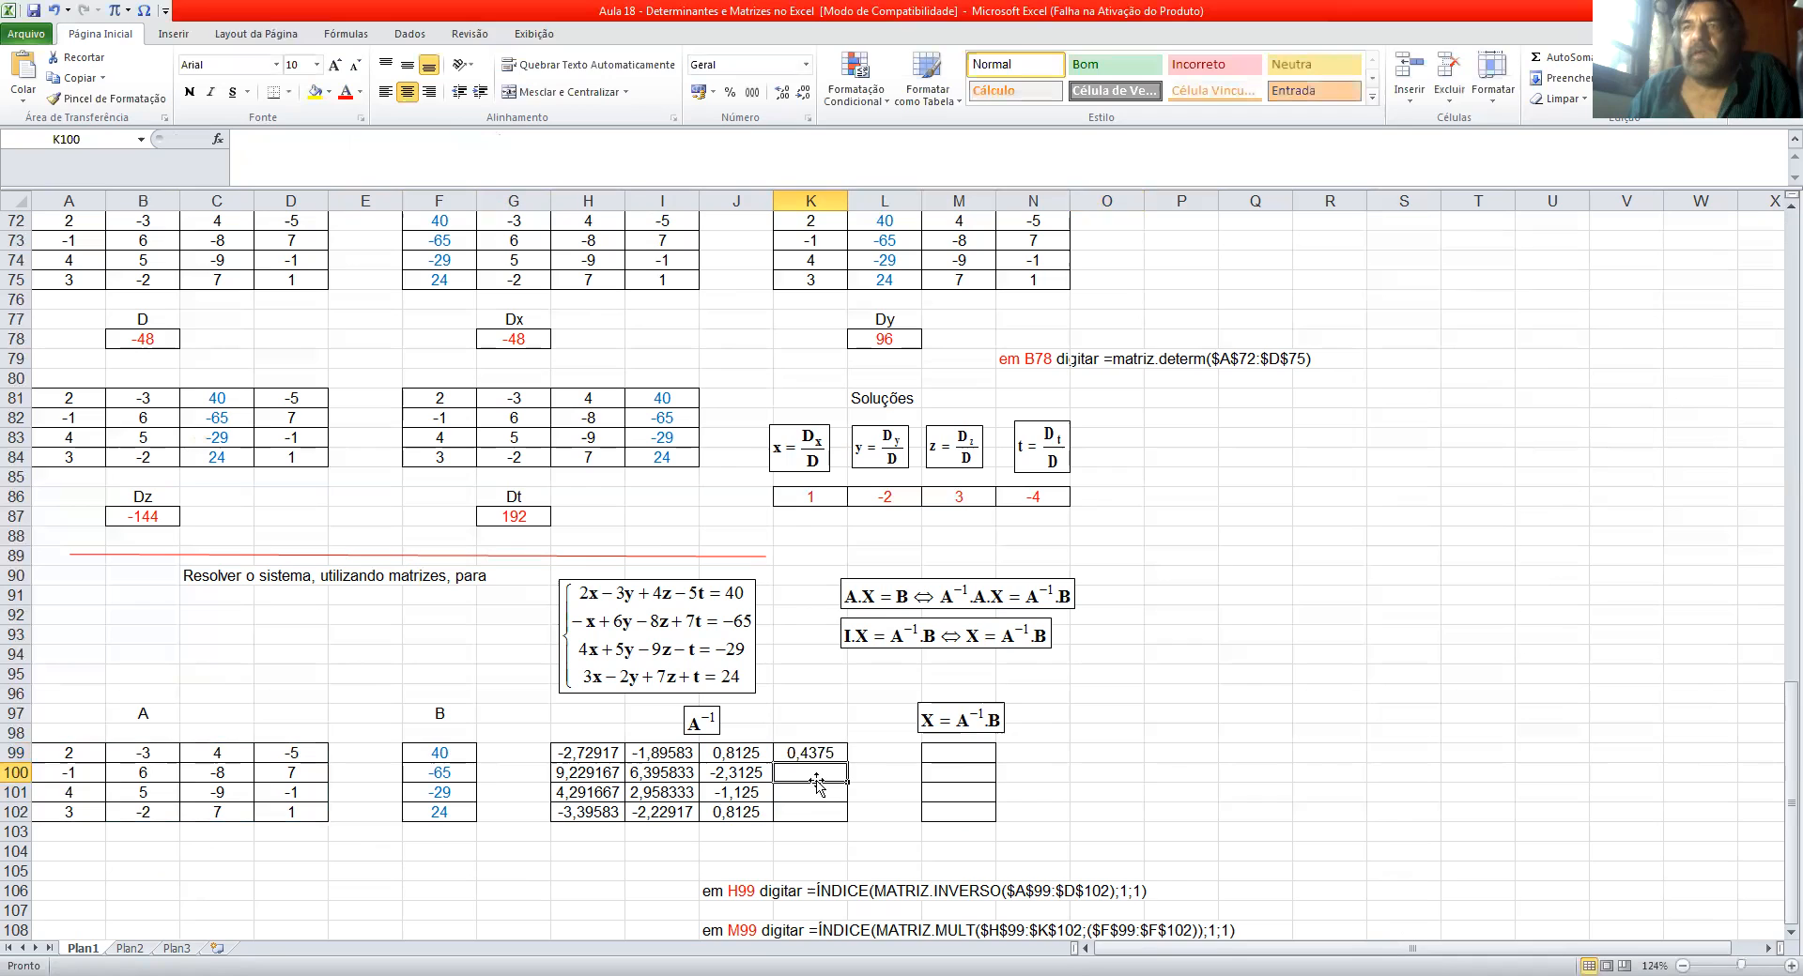
{"action": "key", "text": "ctrl+v"}
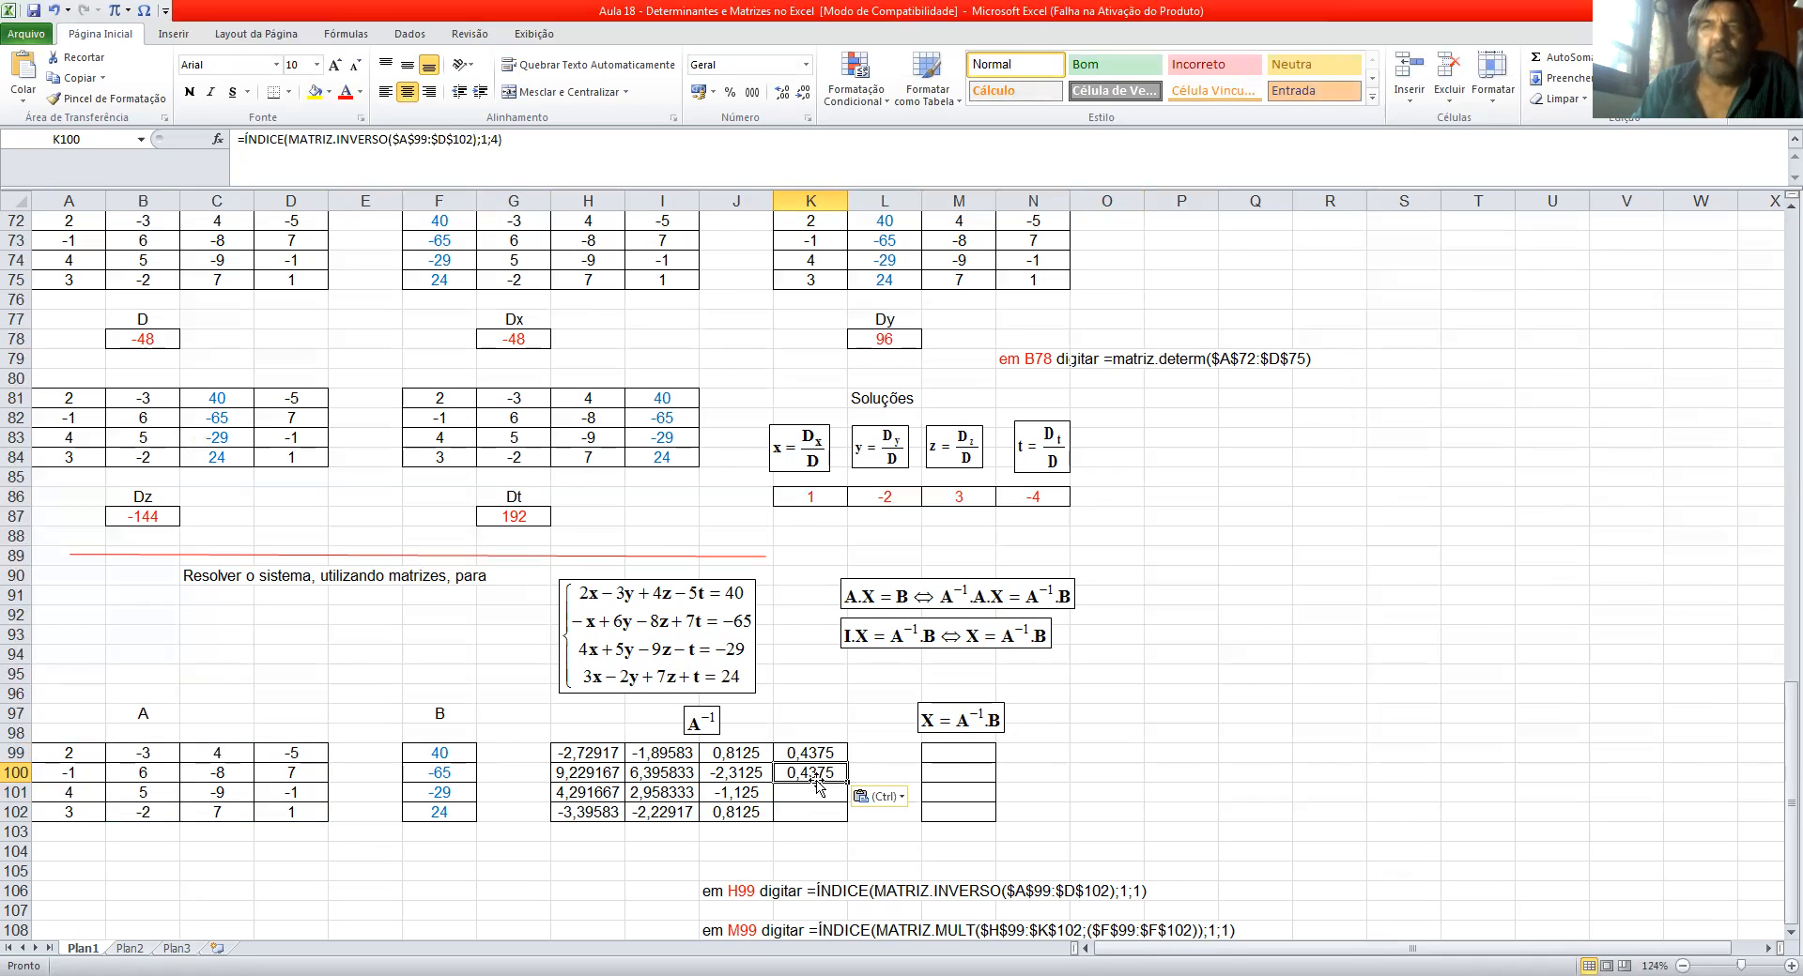
{"action": "left_click", "coordinate": [820, 789]}
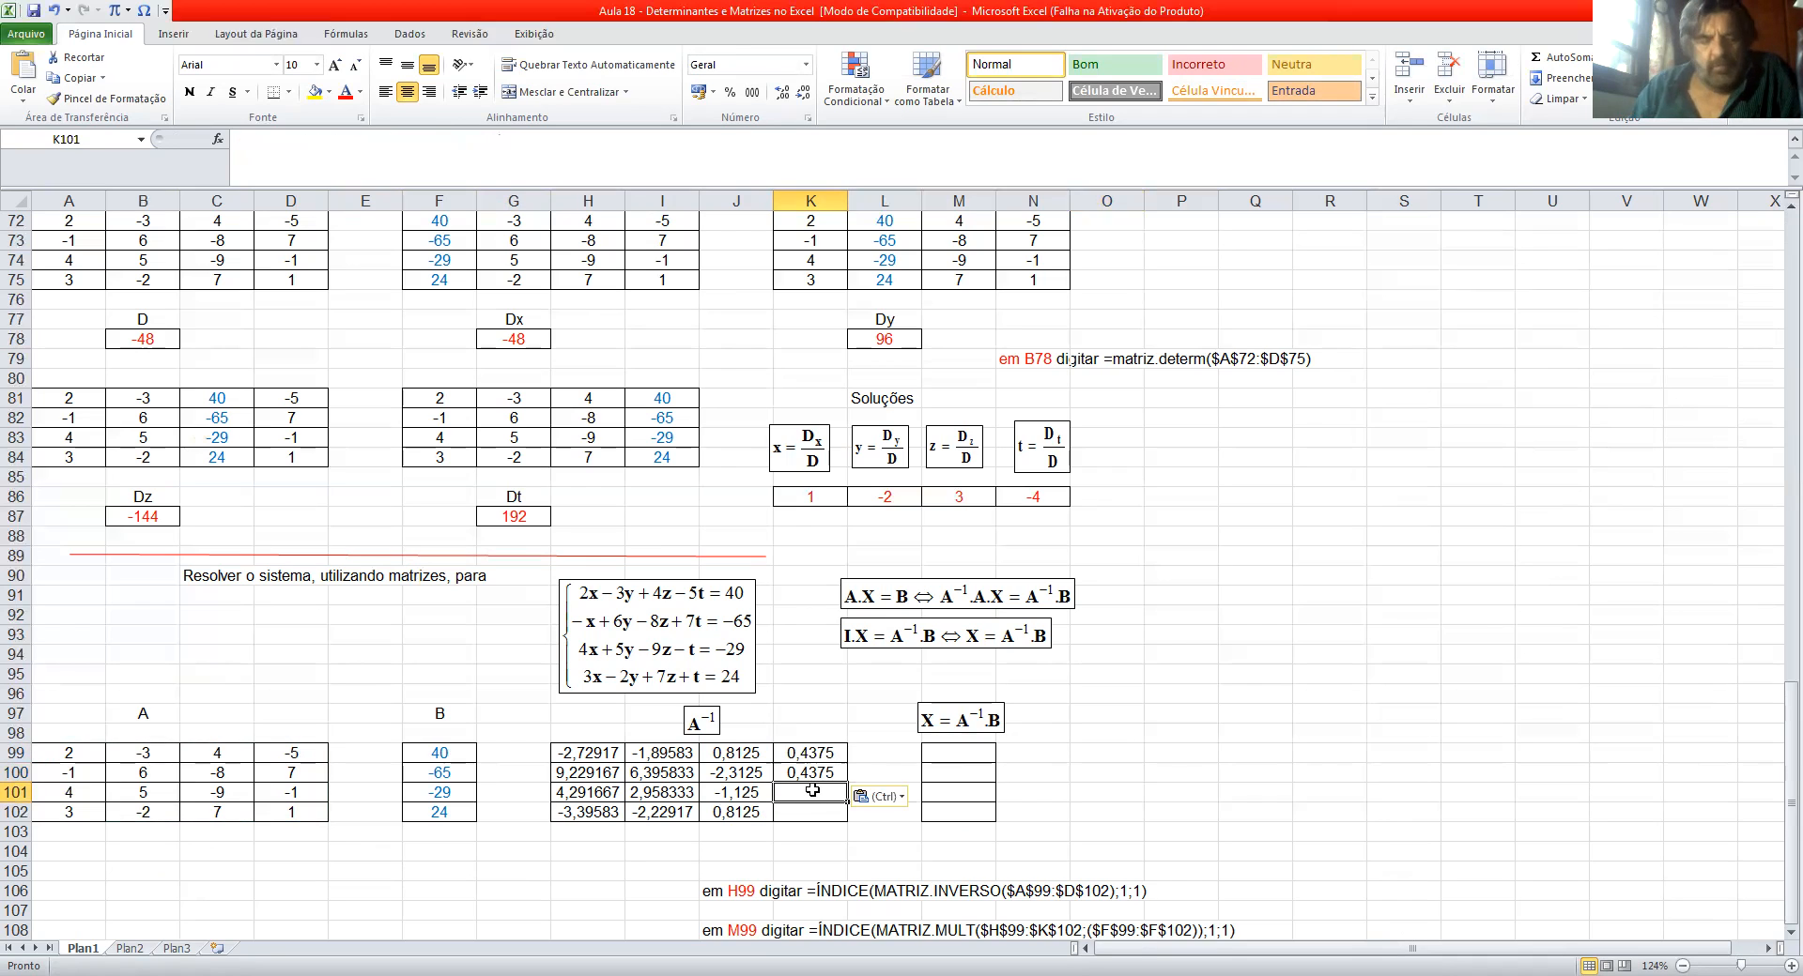
{"action": "key", "text": "ctrl+v"}
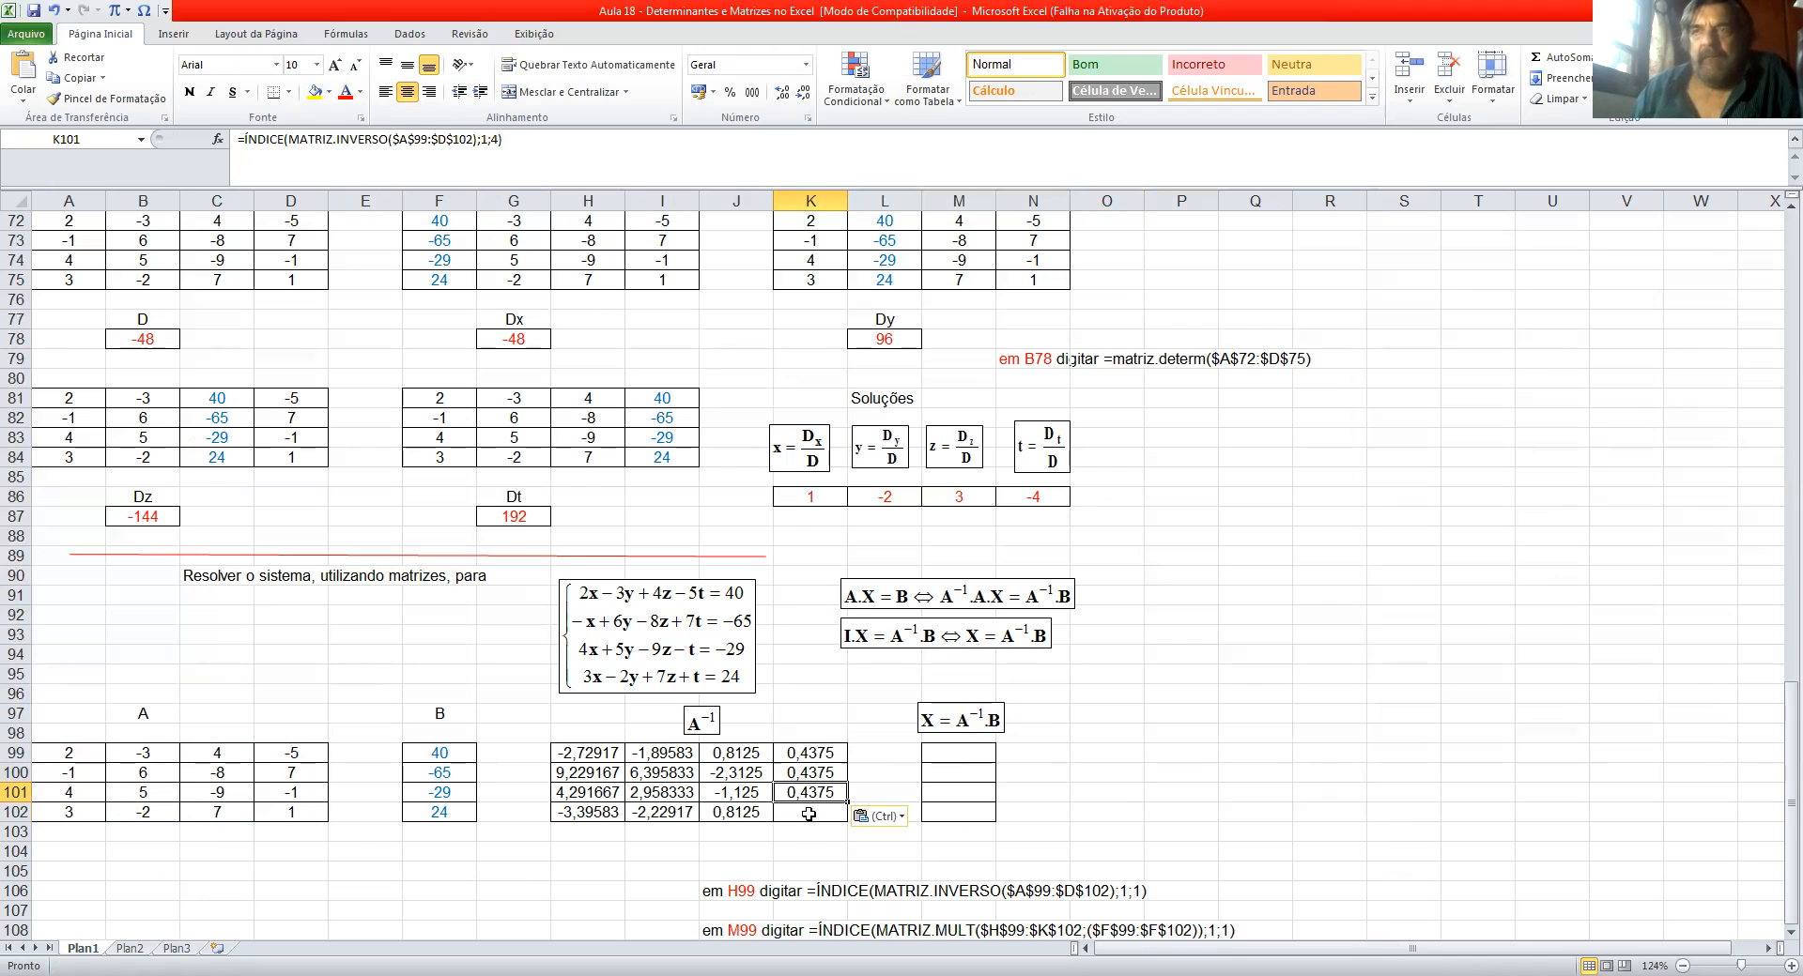
{"action": "left_click", "coordinate": [809, 810]}
{"action": "key", "text": "ctrl+v"}
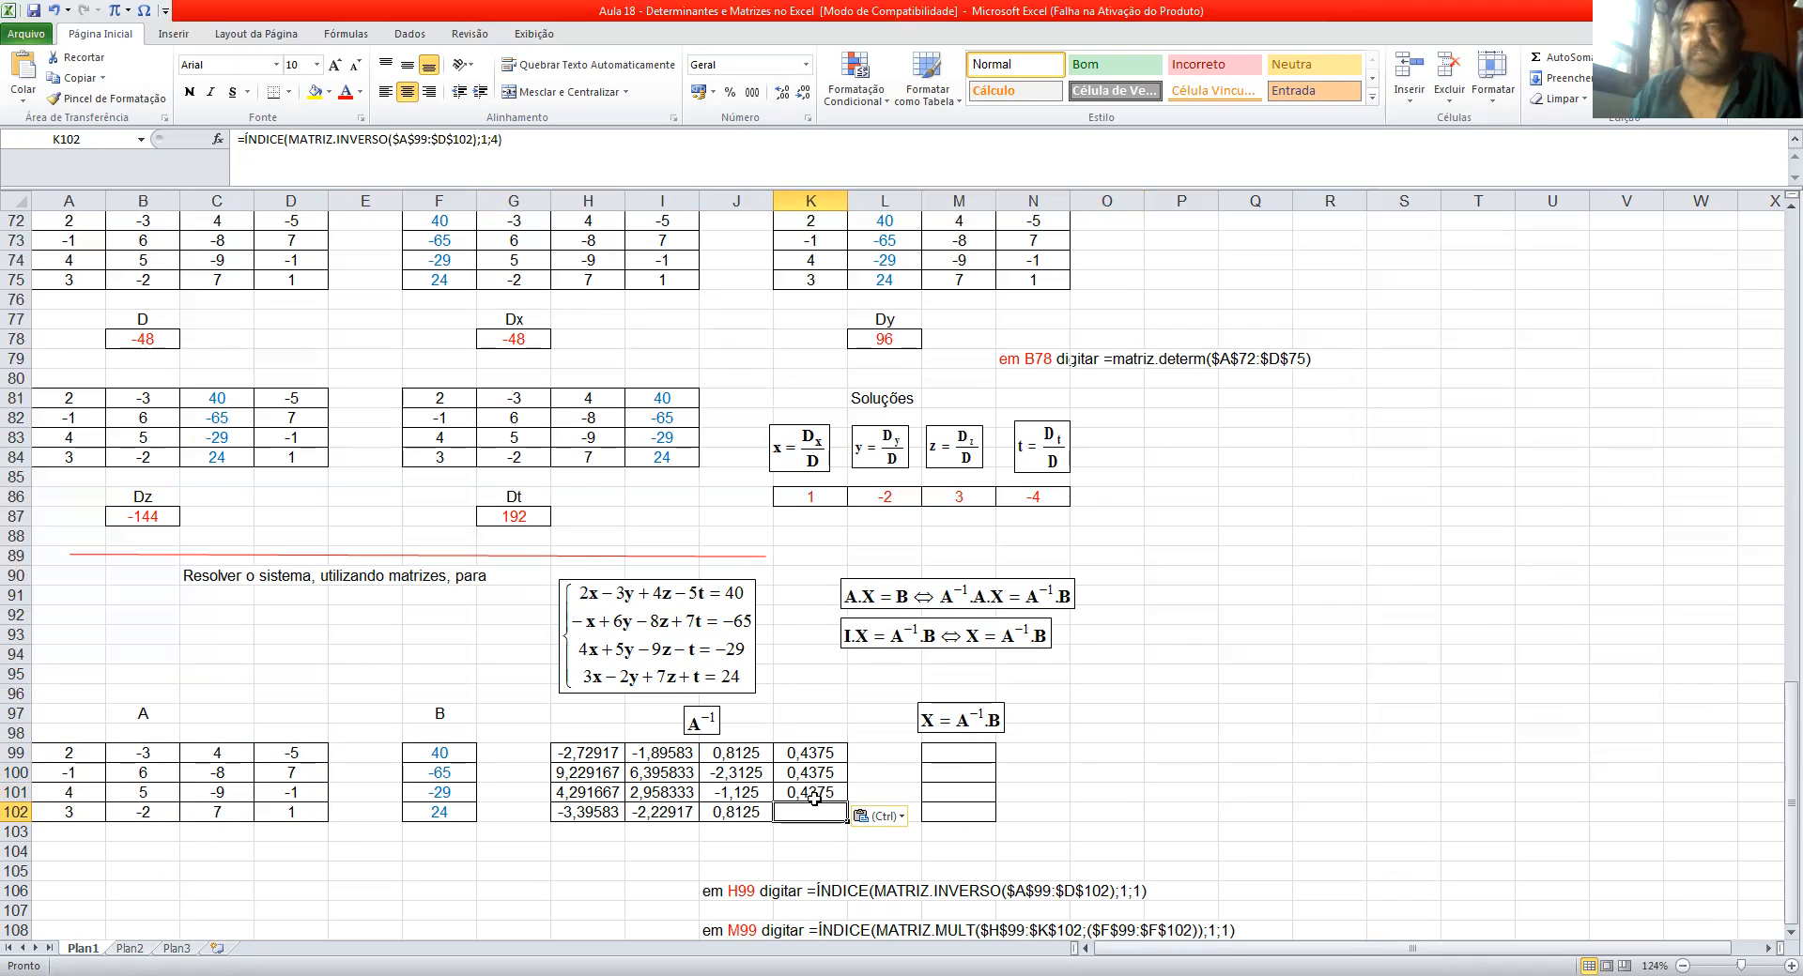
Step: Change the row index to 2 in cell K100, giving =ÍNDICE(MATRIZ.INVERSO($A$99:$D$102);2;4)
{"action": "left_click", "coordinate": [833, 773]}
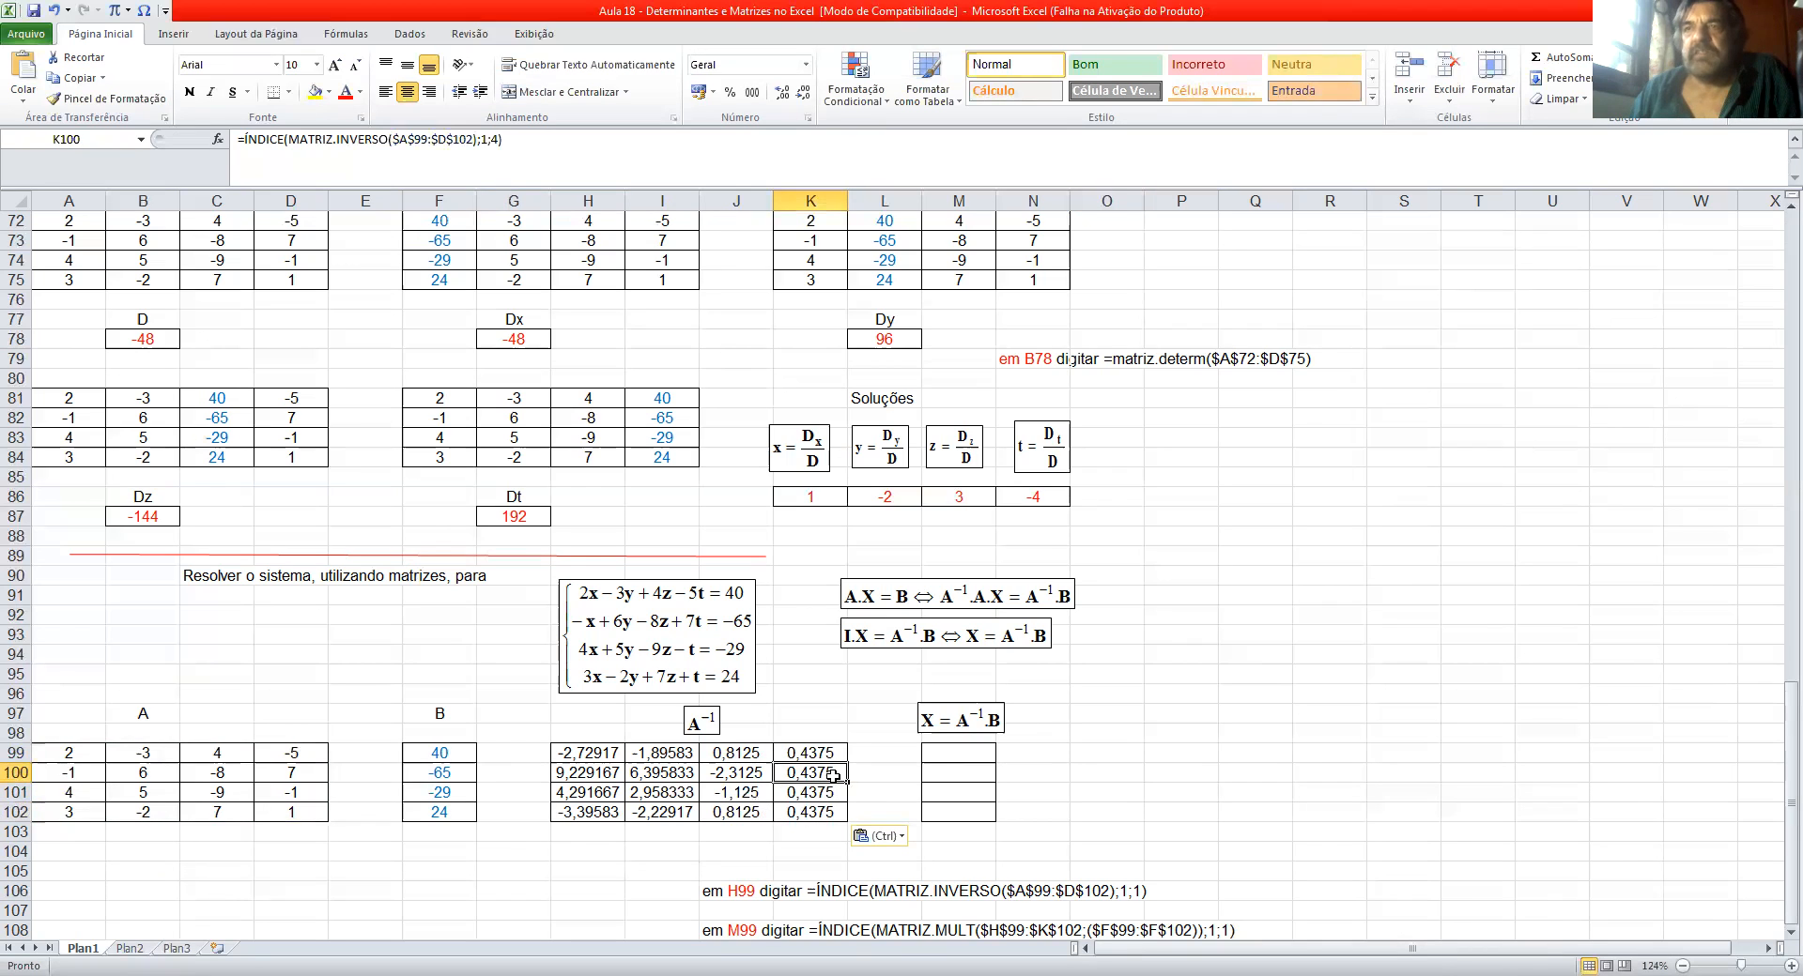
{"action": "left_click", "coordinate": [486, 139]}
{"action": "key", "text": "BackSpace"}
{"action": "type", "text": "2"}
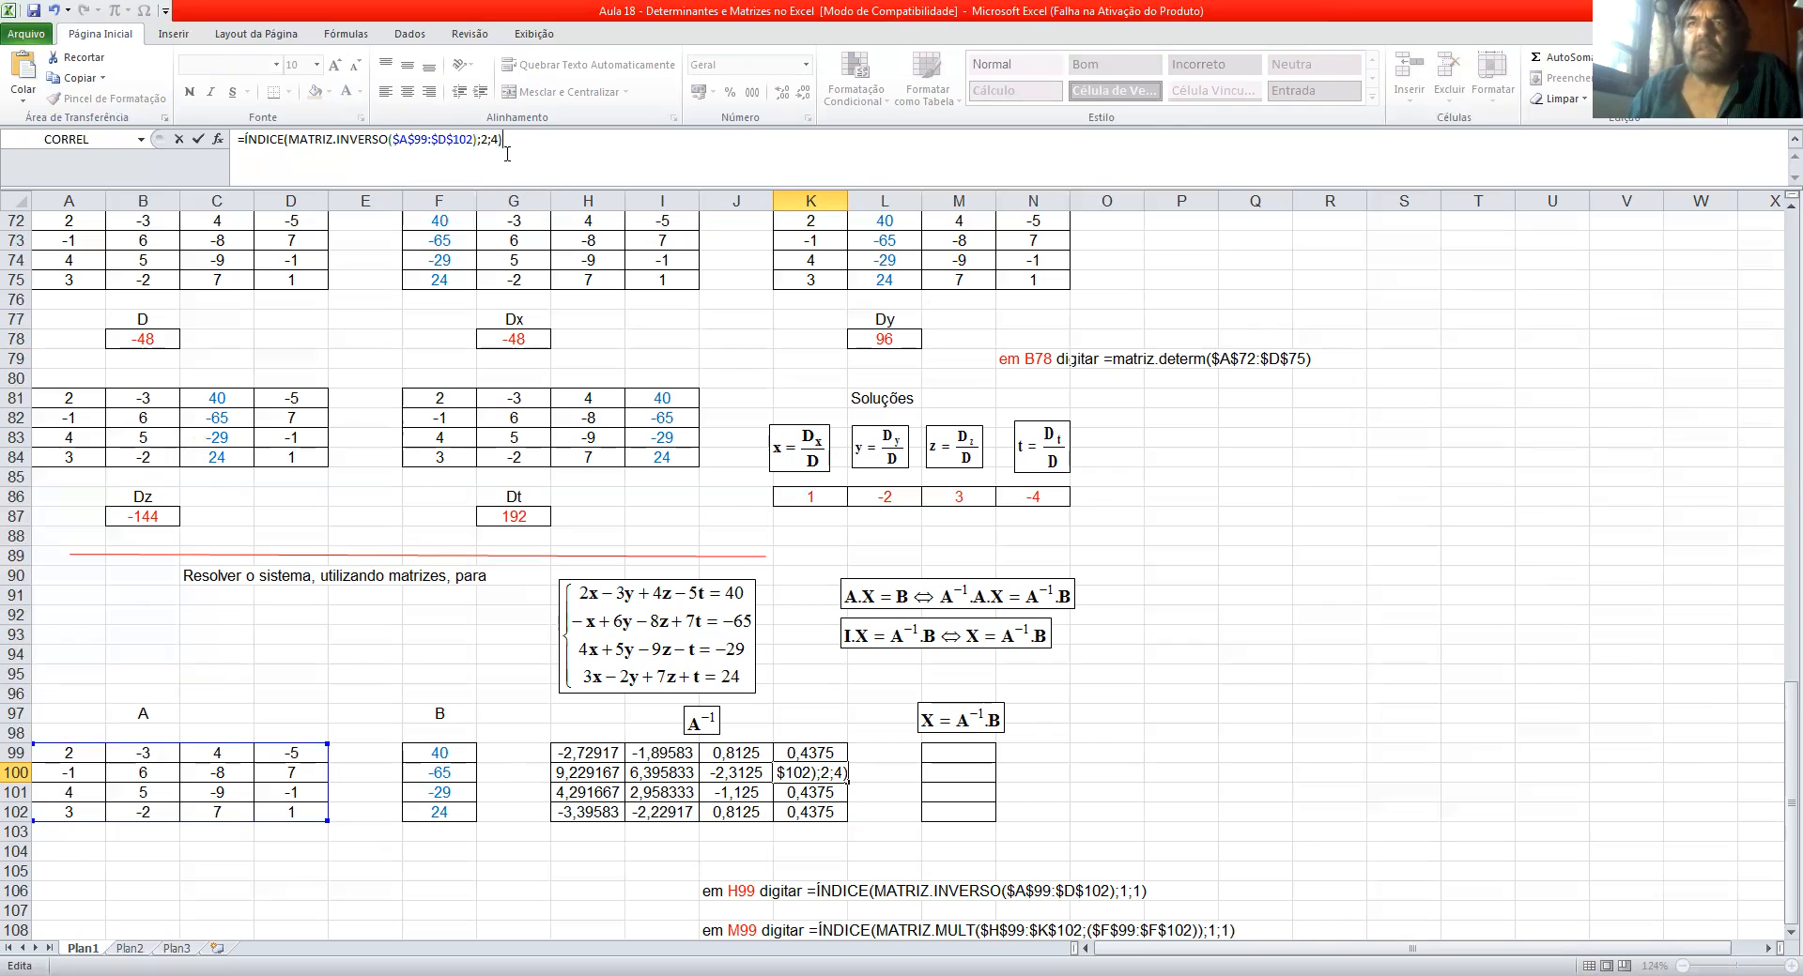
Step: Set the row index to 3 in the inverse matrix formula of cell K101, keeping column 4
{"action": "left_click", "coordinate": [805, 793]}
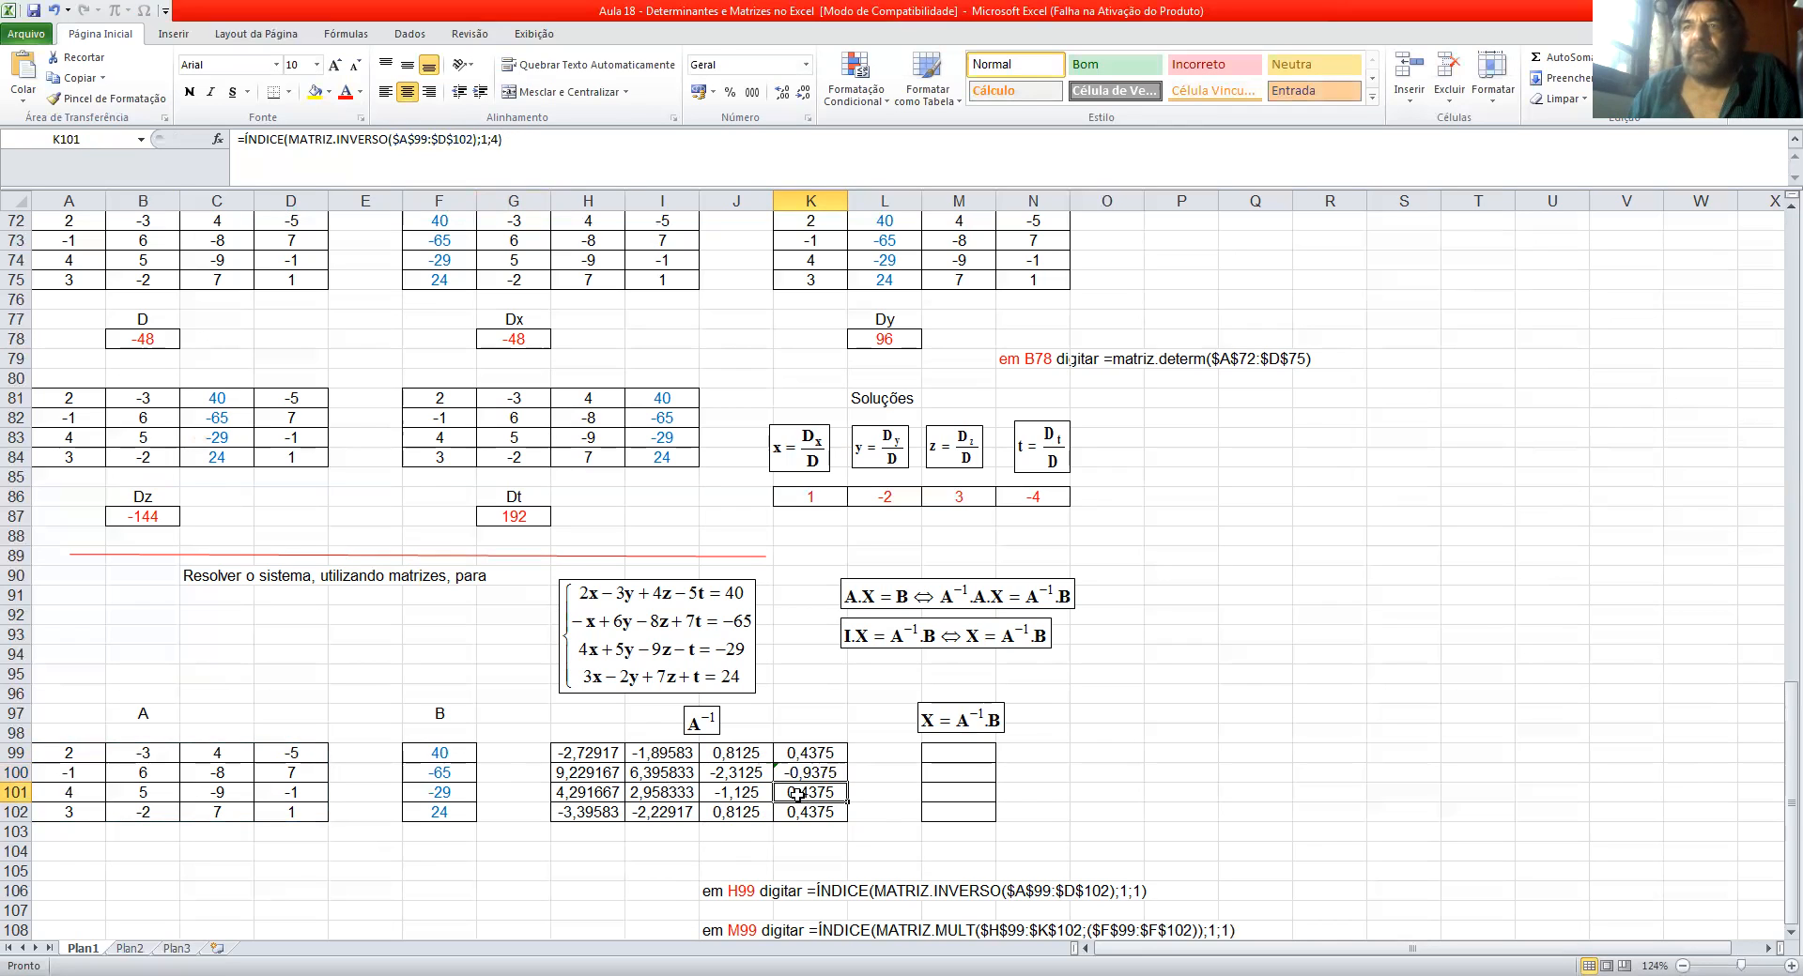
{"action": "left_click", "coordinate": [490, 138]}
{"action": "key", "text": "BackSpace"}
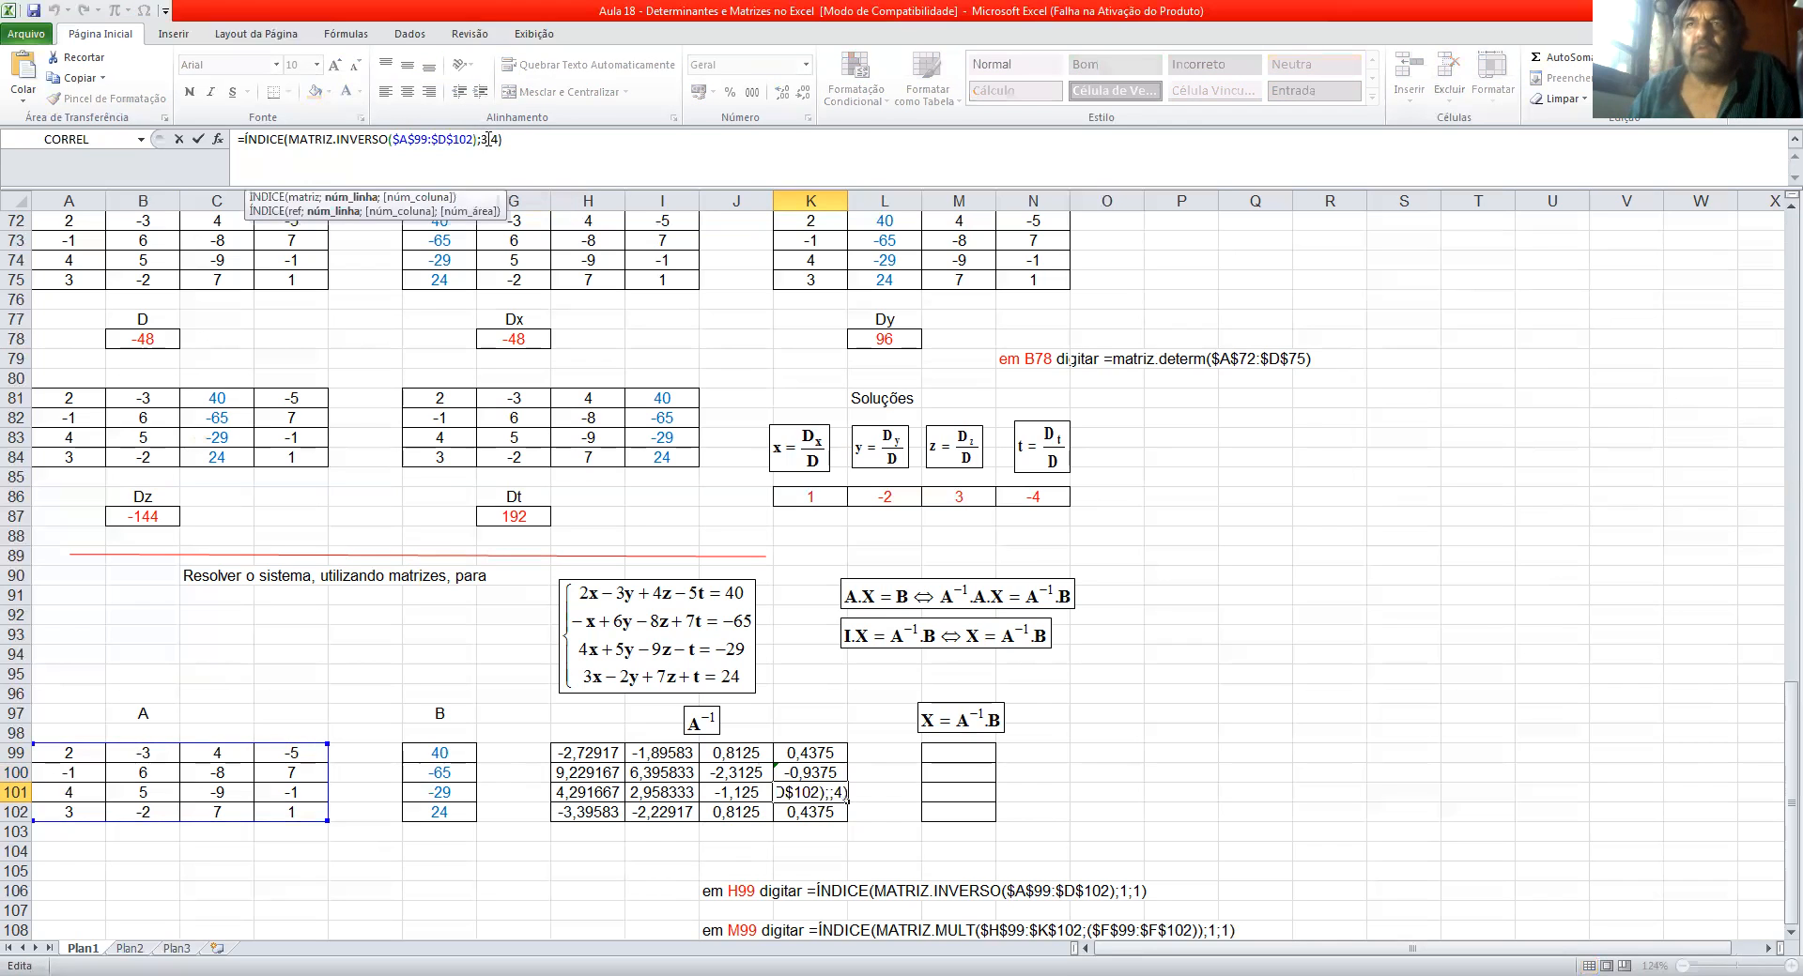
{"action": "type", "text": "3"}
{"action": "left_click", "coordinate": [514, 136]}
{"action": "key", "text": "Return"}
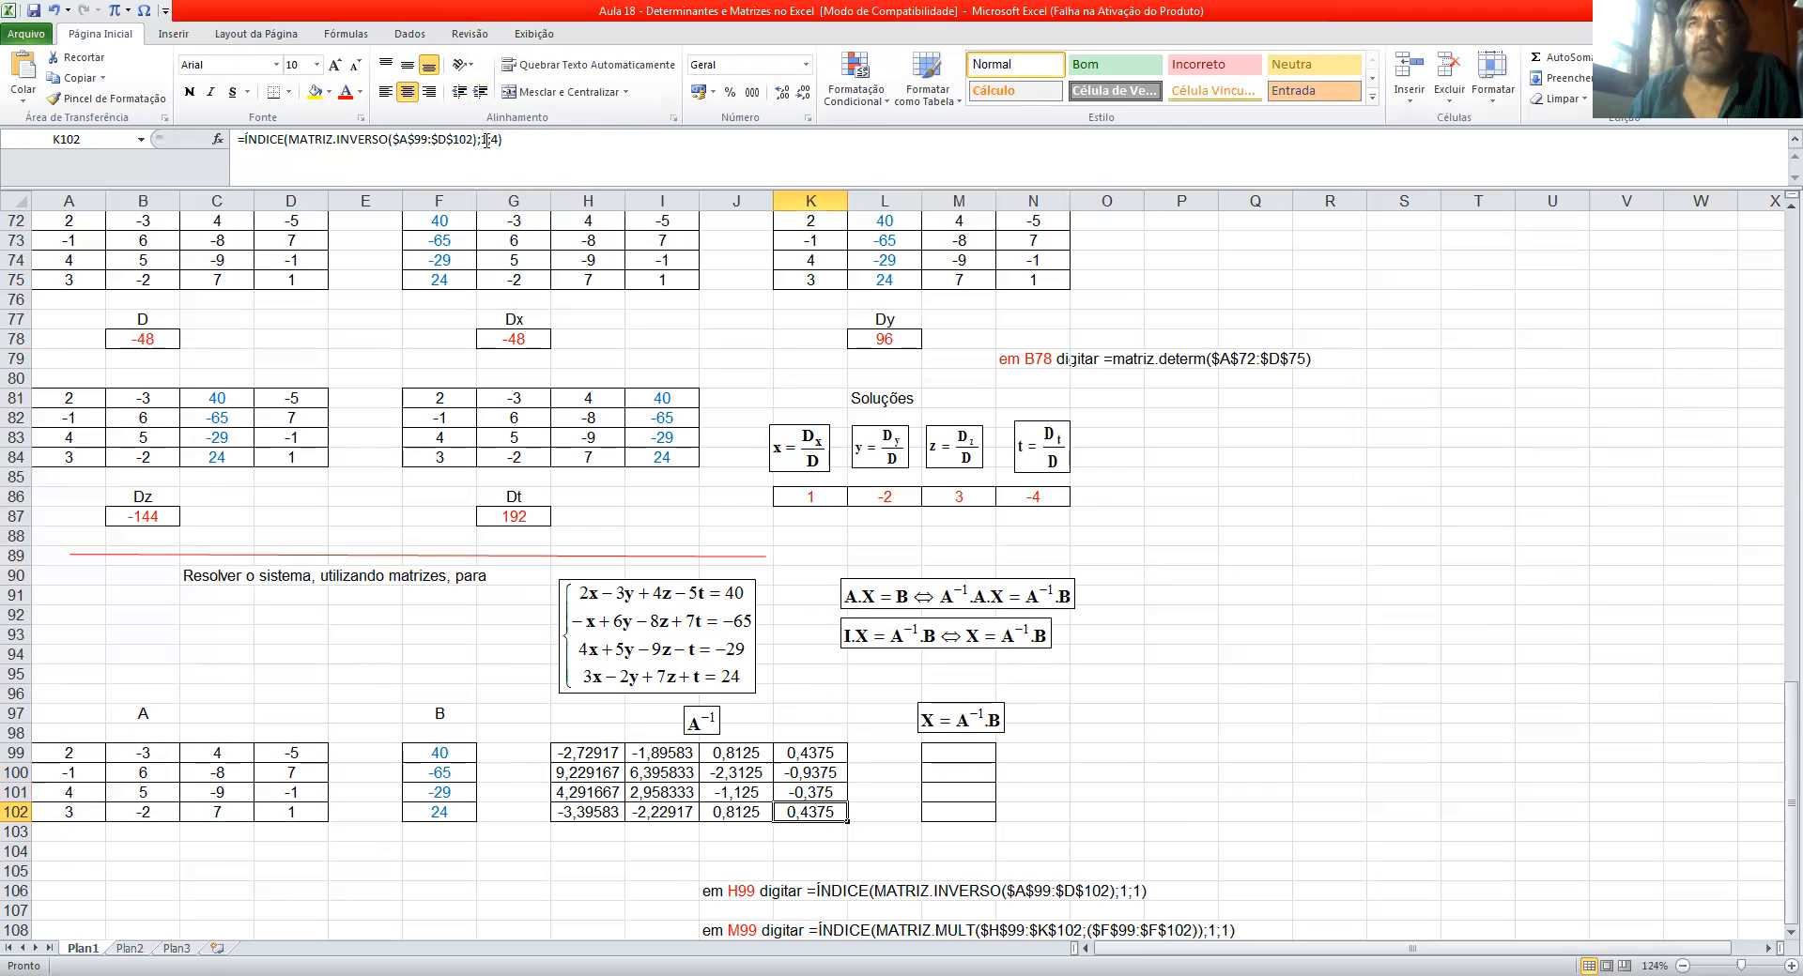
Step: Change the row index to 4 in cell K102, giving =ÍNDICE(MATRIZ.INVERSO($A$99:$D$102);4;4)
{"action": "left_click", "coordinate": [485, 139]}
{"action": "type", "text": "4"}
{"action": "left_click", "coordinate": [535, 144]}
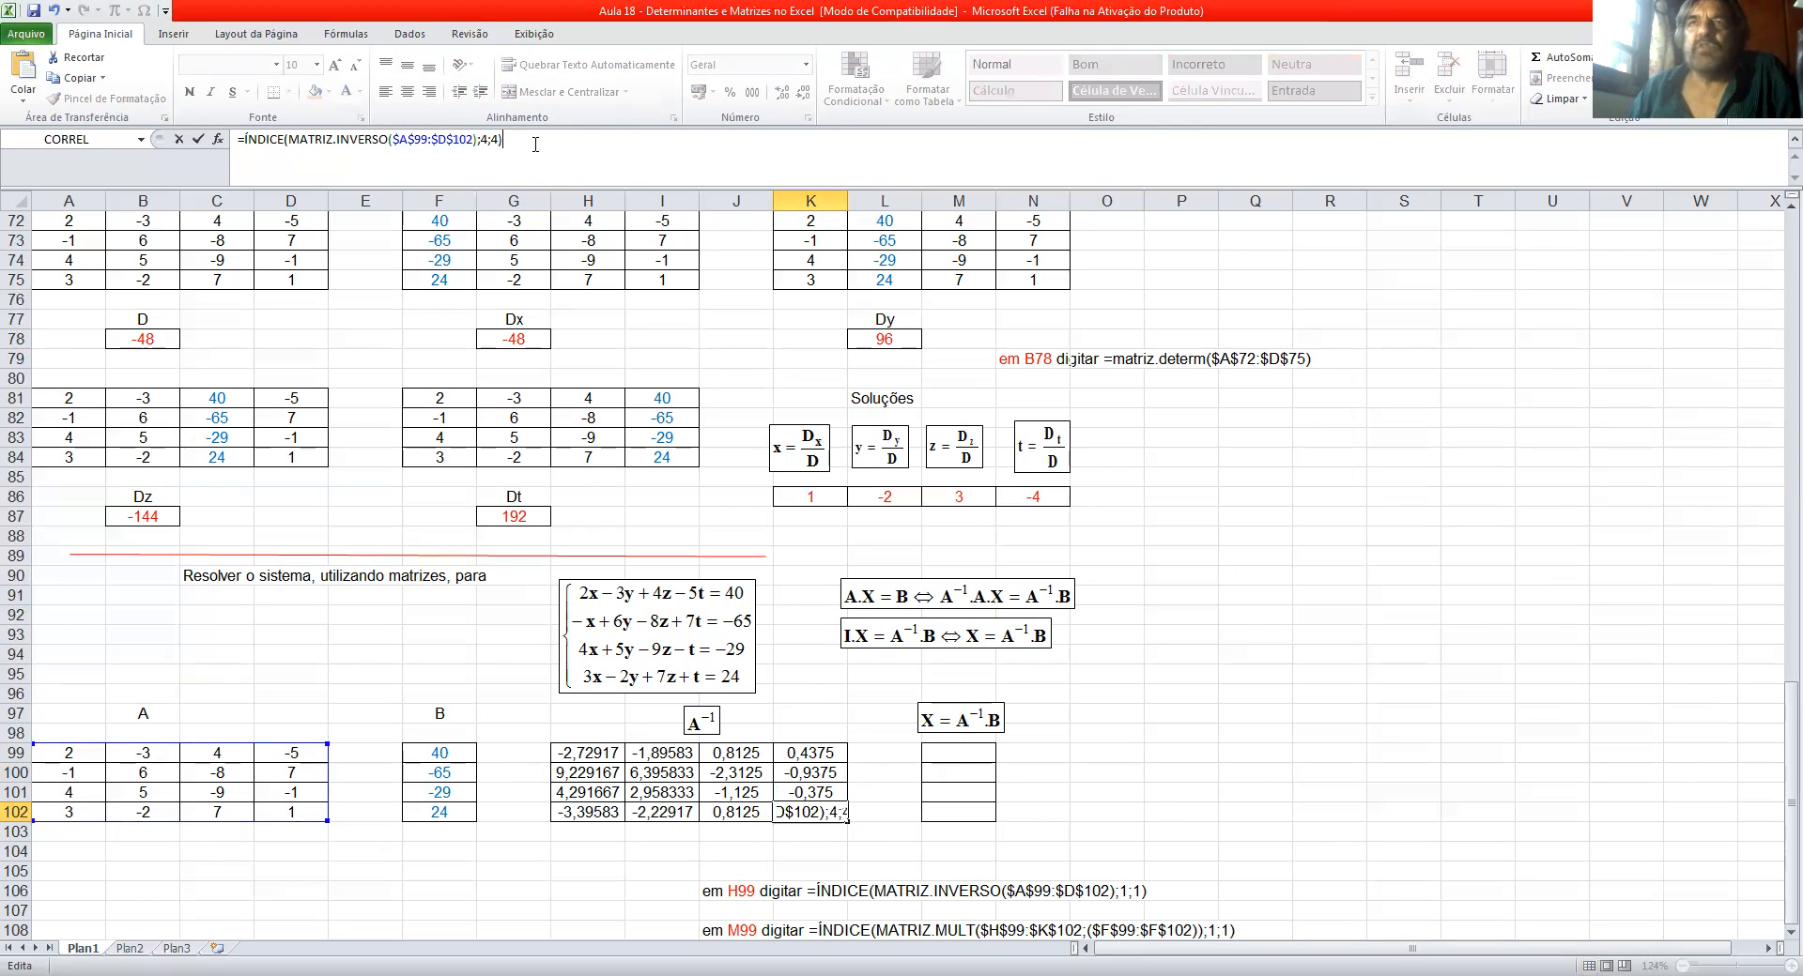
{"action": "left_click", "coordinate": [508, 849]}
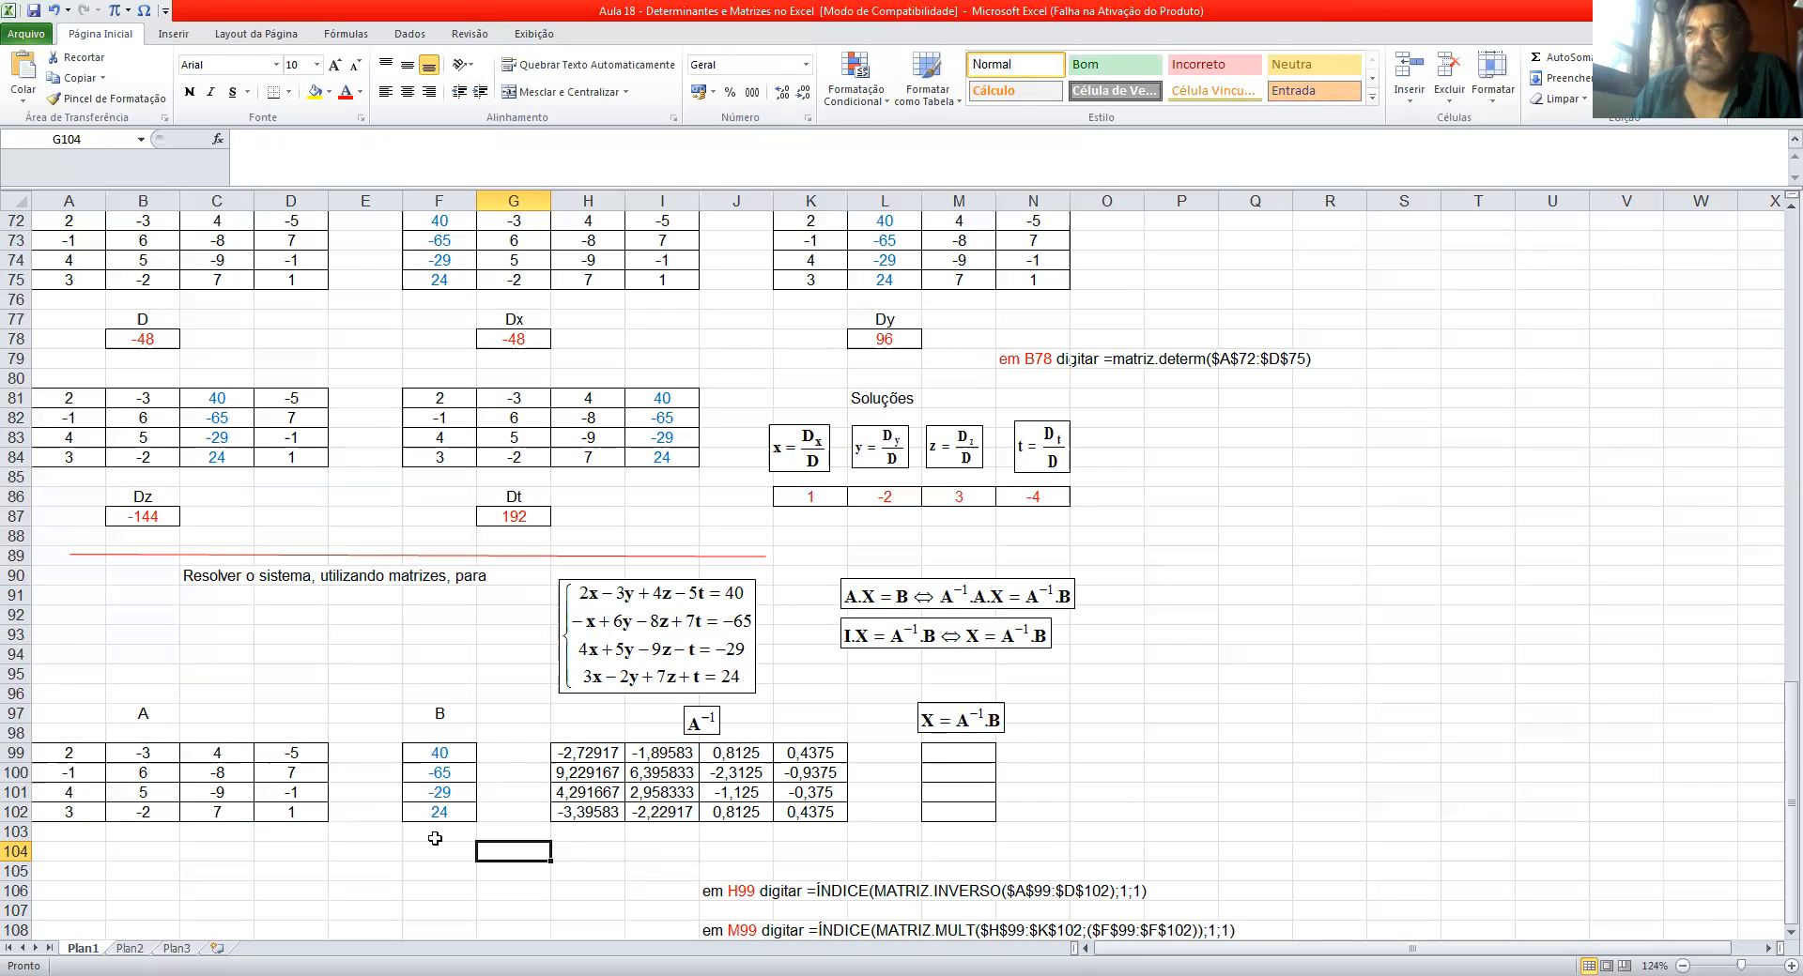
Step: Copy the formula =ÍNDICE(MATRIZ.MULT($H$99:$K$102;($F$99:$F$102));1;1) from the note in J108 into cell M99
{"action": "left_click_drag", "start_coordinate": [1790, 702], "coordinate": [1777, 817]}
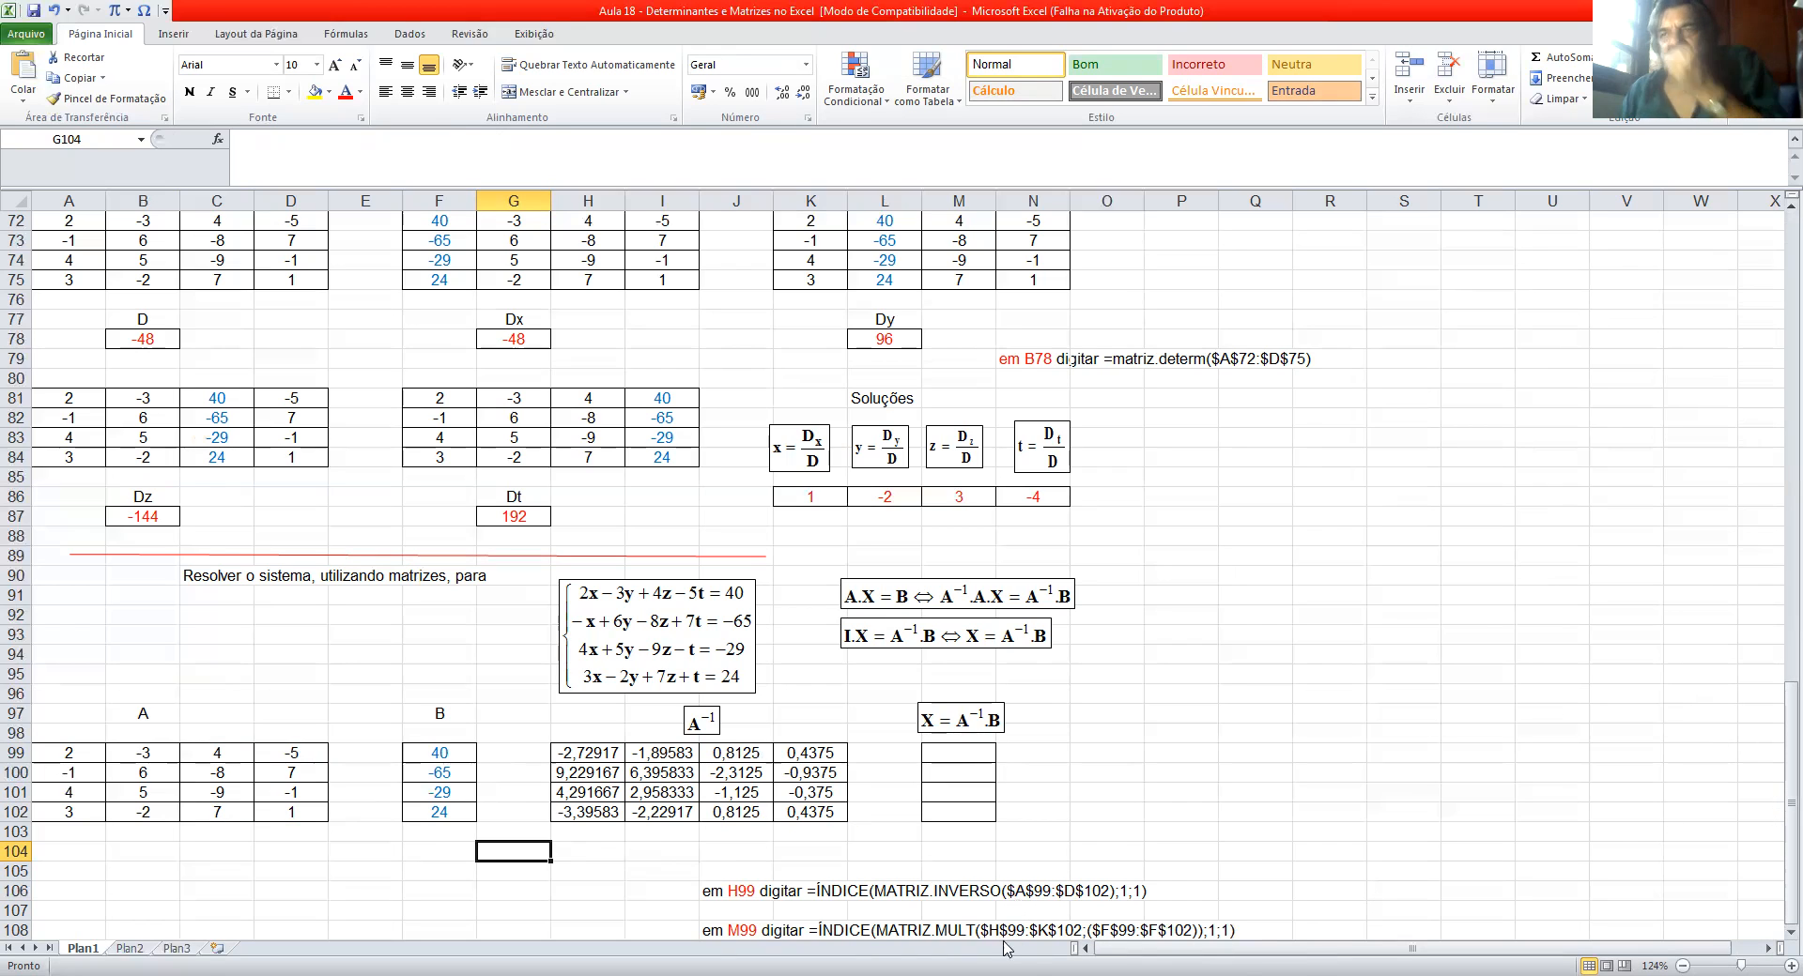
{"action": "left_click", "coordinate": [748, 931]}
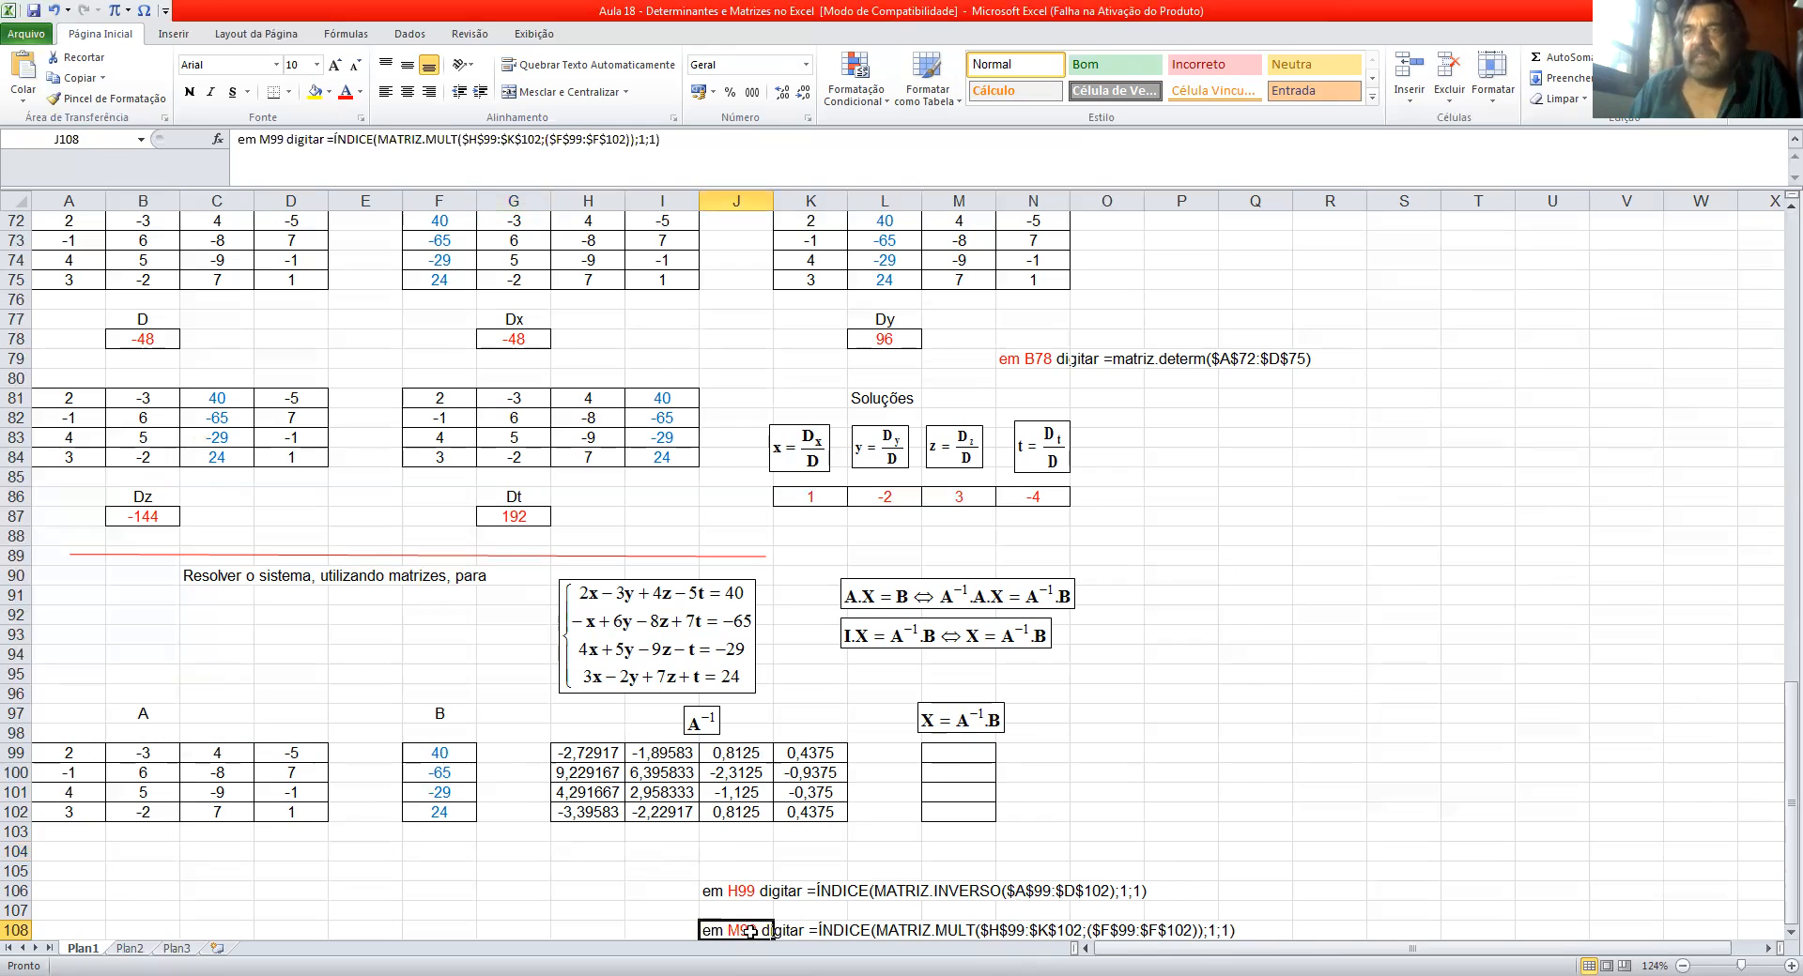
{"action": "left_click_drag", "start_coordinate": [329, 139], "coordinate": [655, 137]}
{"action": "key", "text": "ctrl+c"}
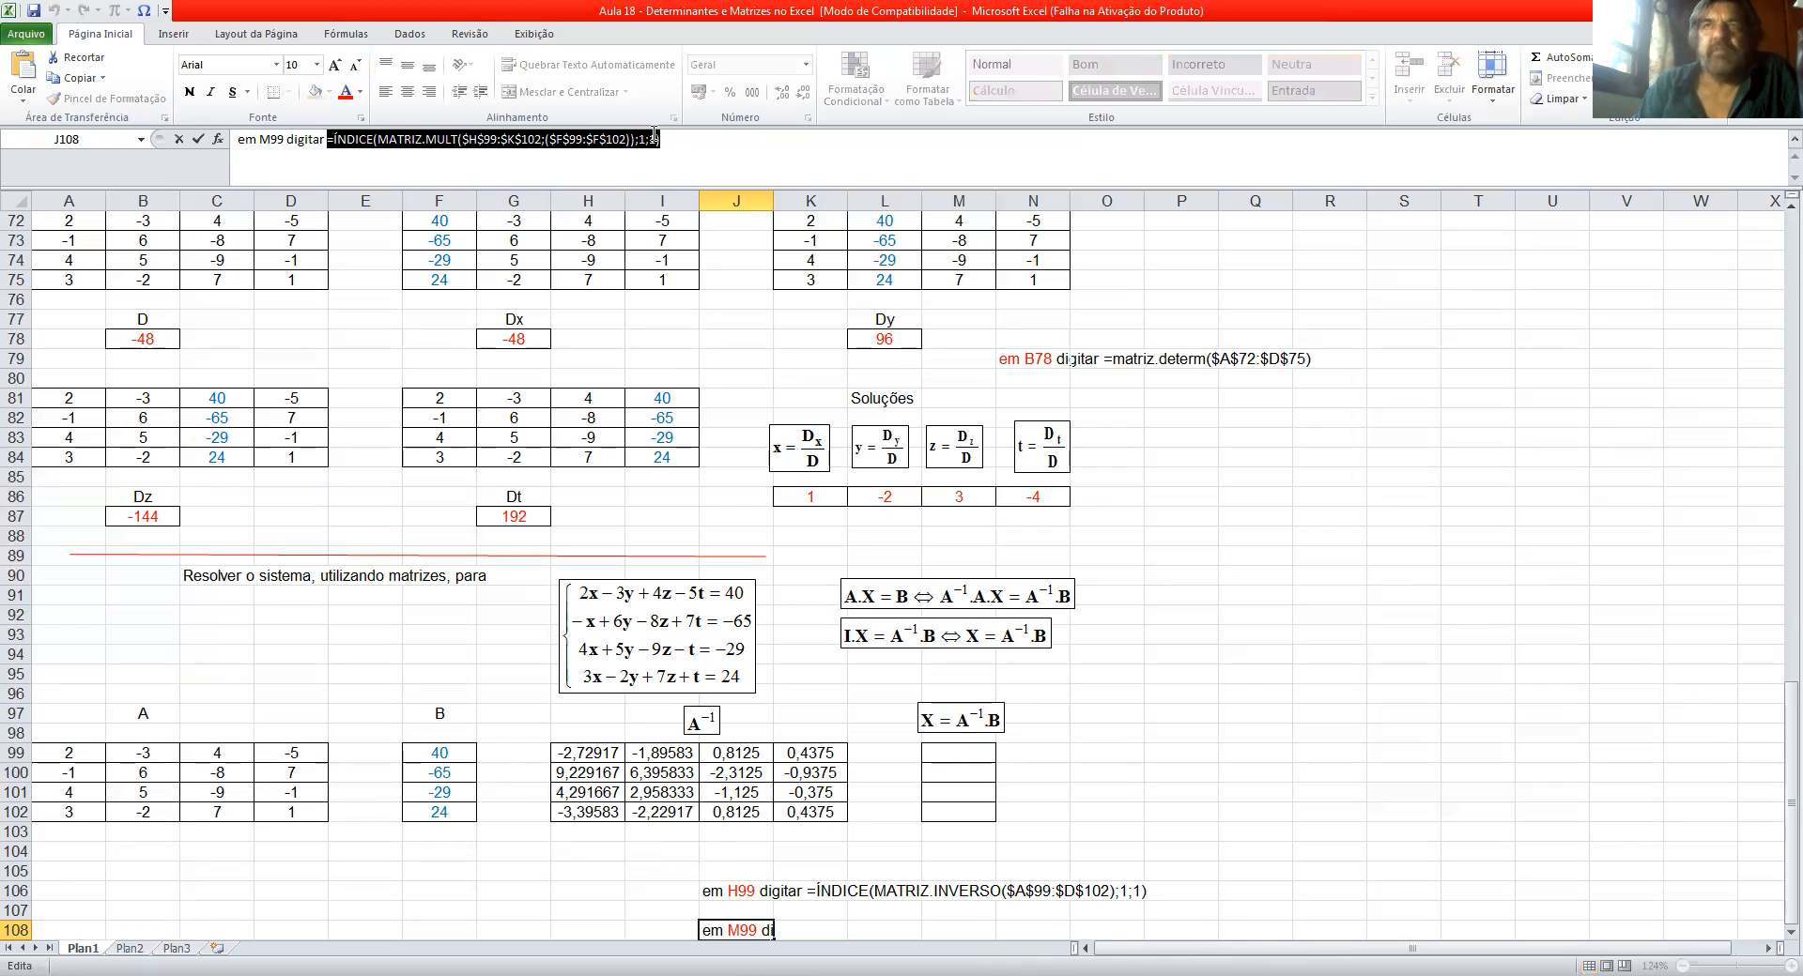
{"action": "left_click", "coordinate": [681, 142]}
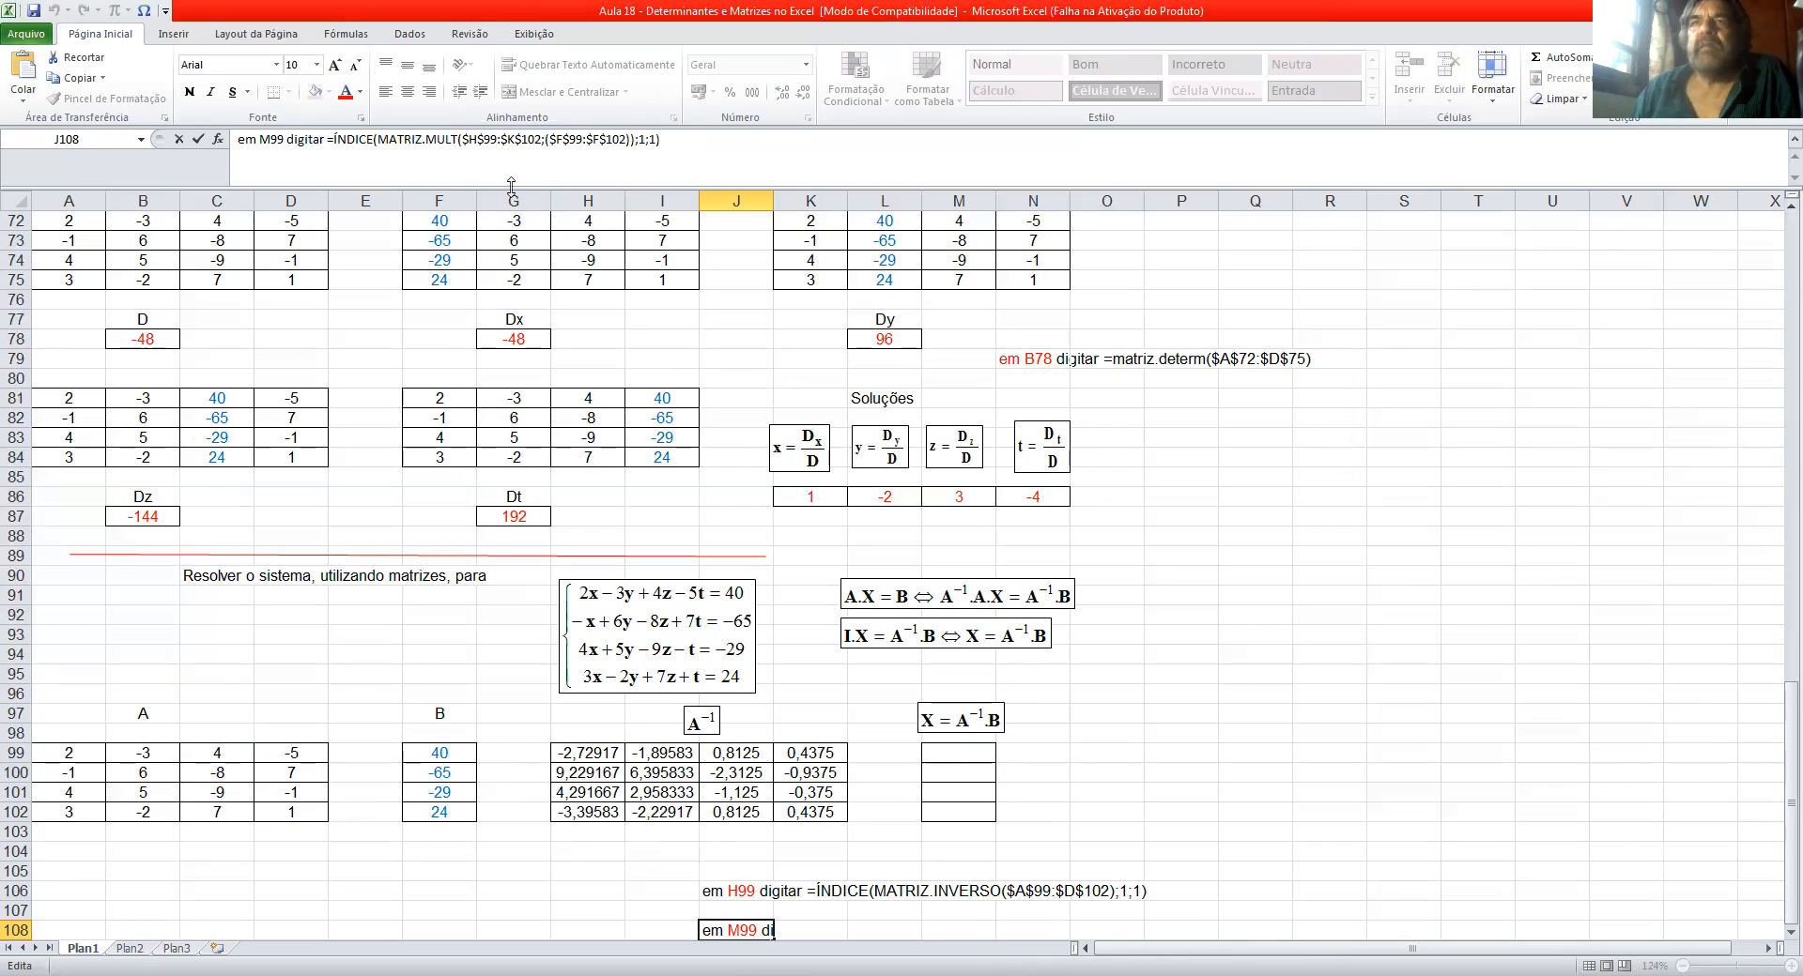
{"action": "left_click", "coordinate": [949, 754]}
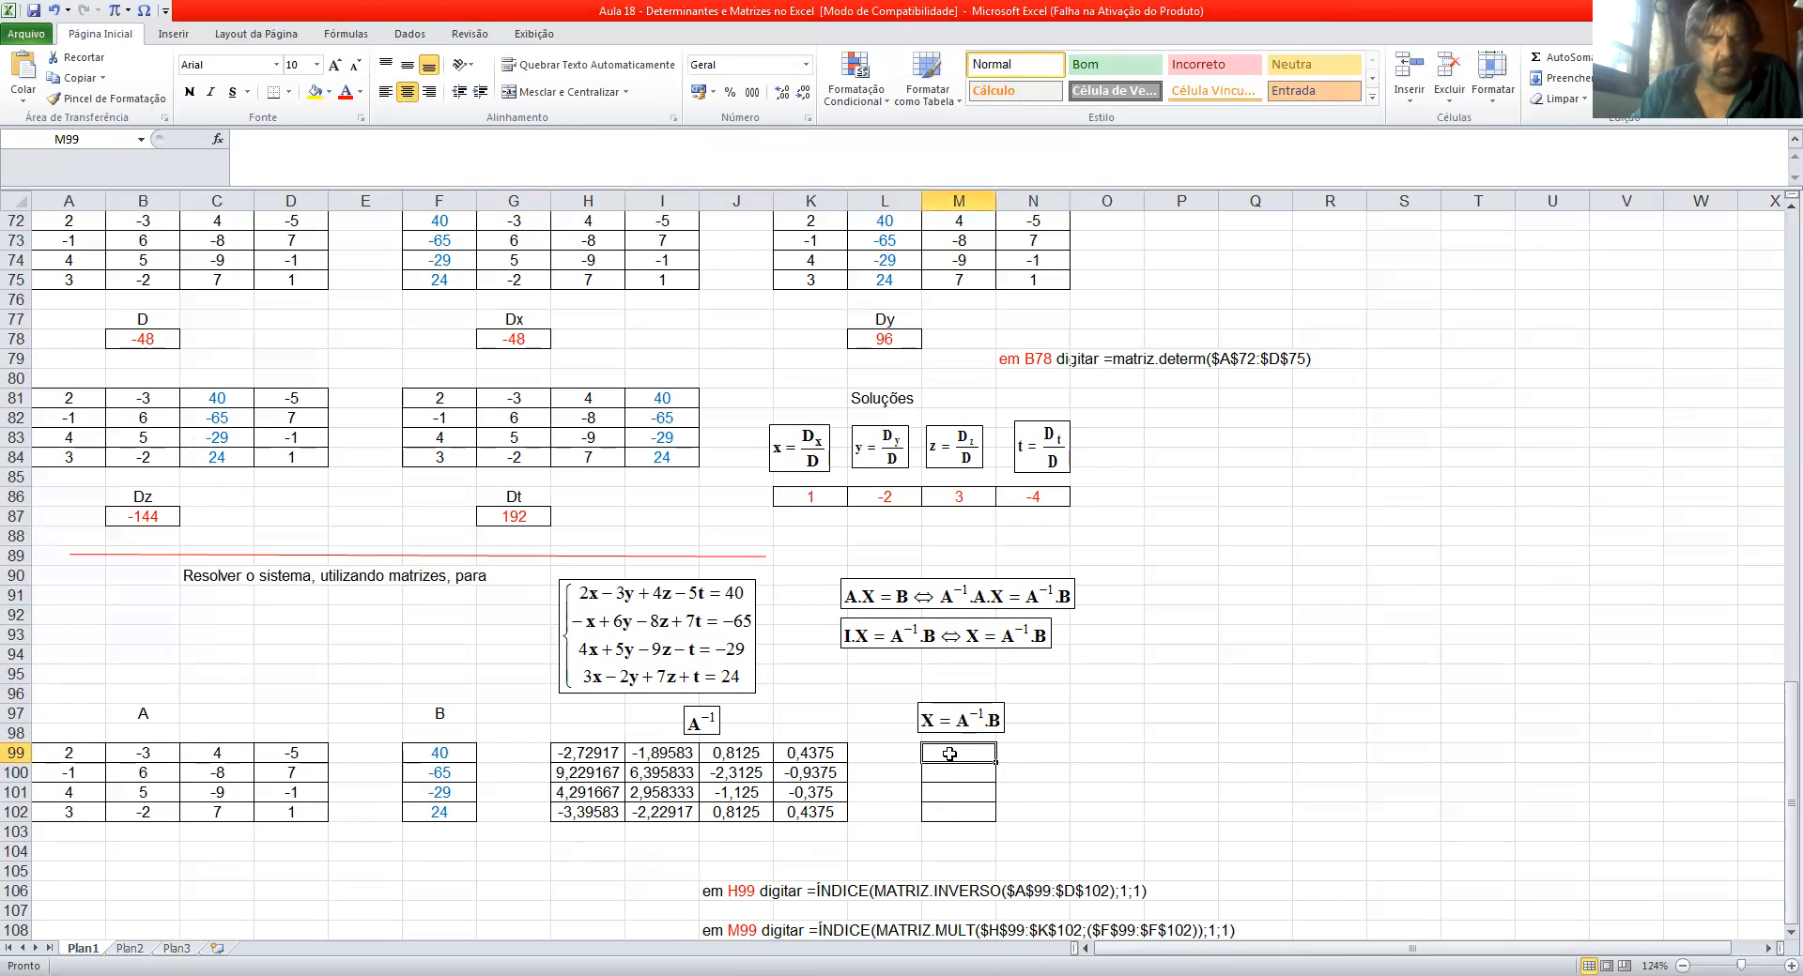
{"action": "key", "text": "ctrl+v"}
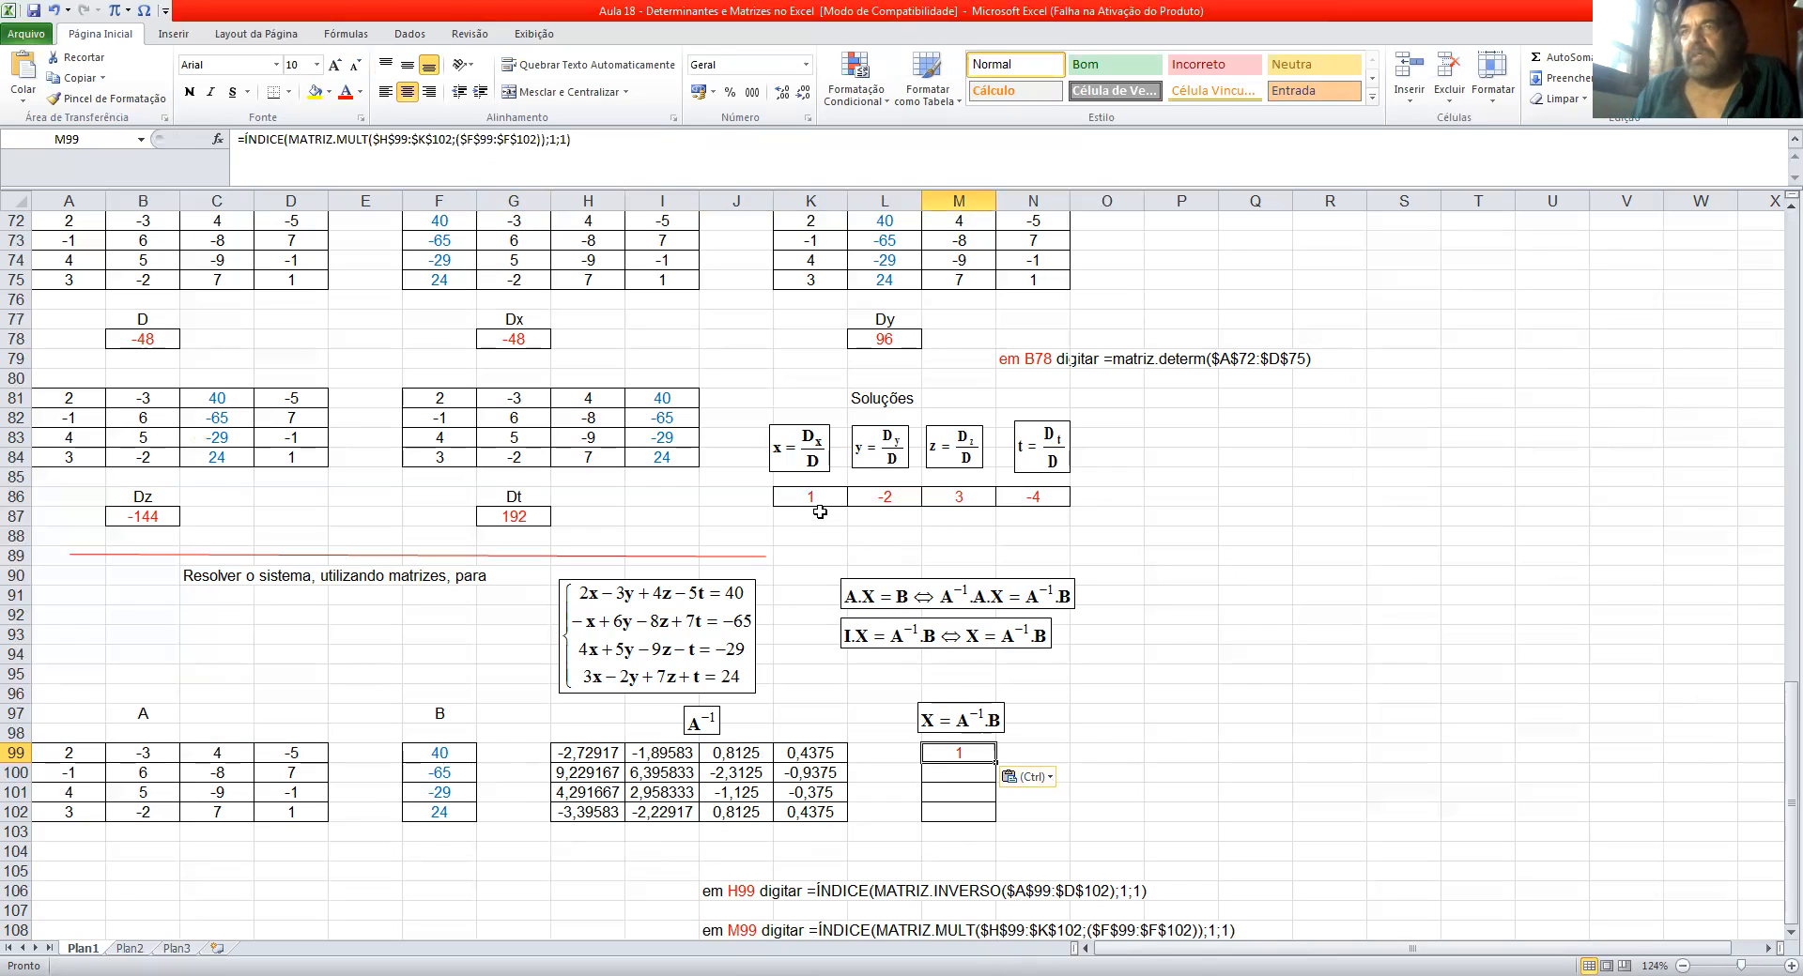
Step: Paste the same matrix product formula into cells M100, M101 and M102
{"action": "left_click", "coordinate": [953, 777]}
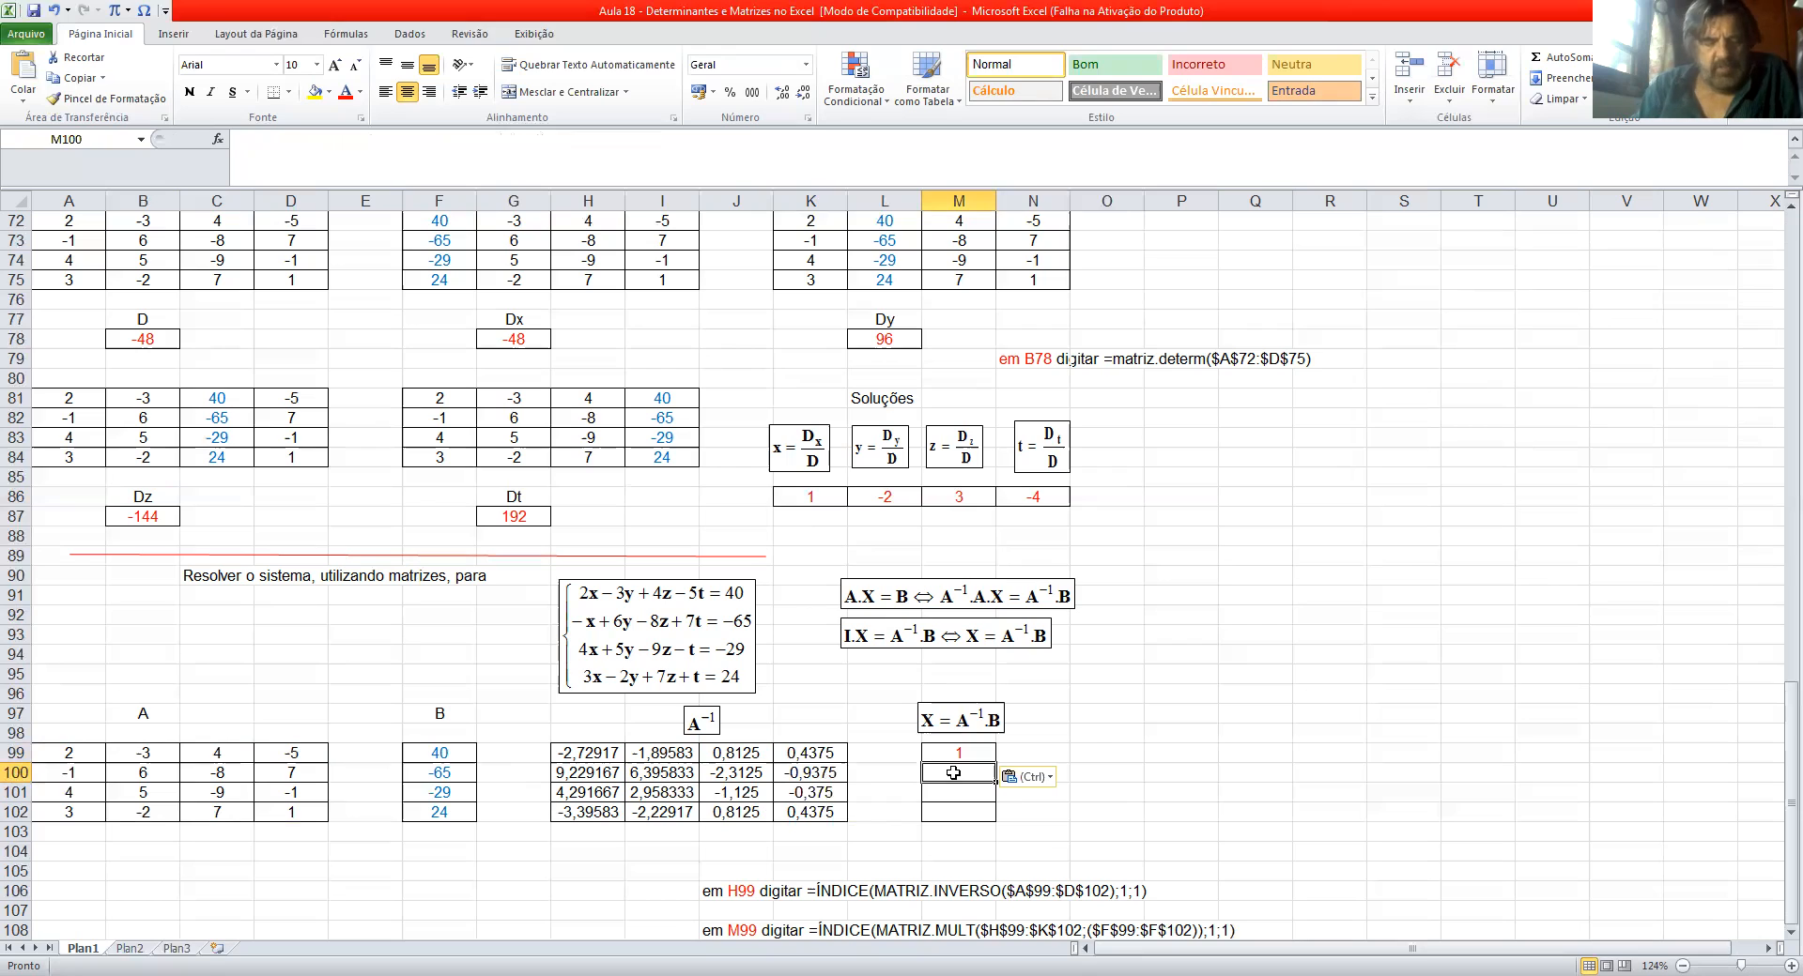
{"action": "key", "text": "ctrl+v"}
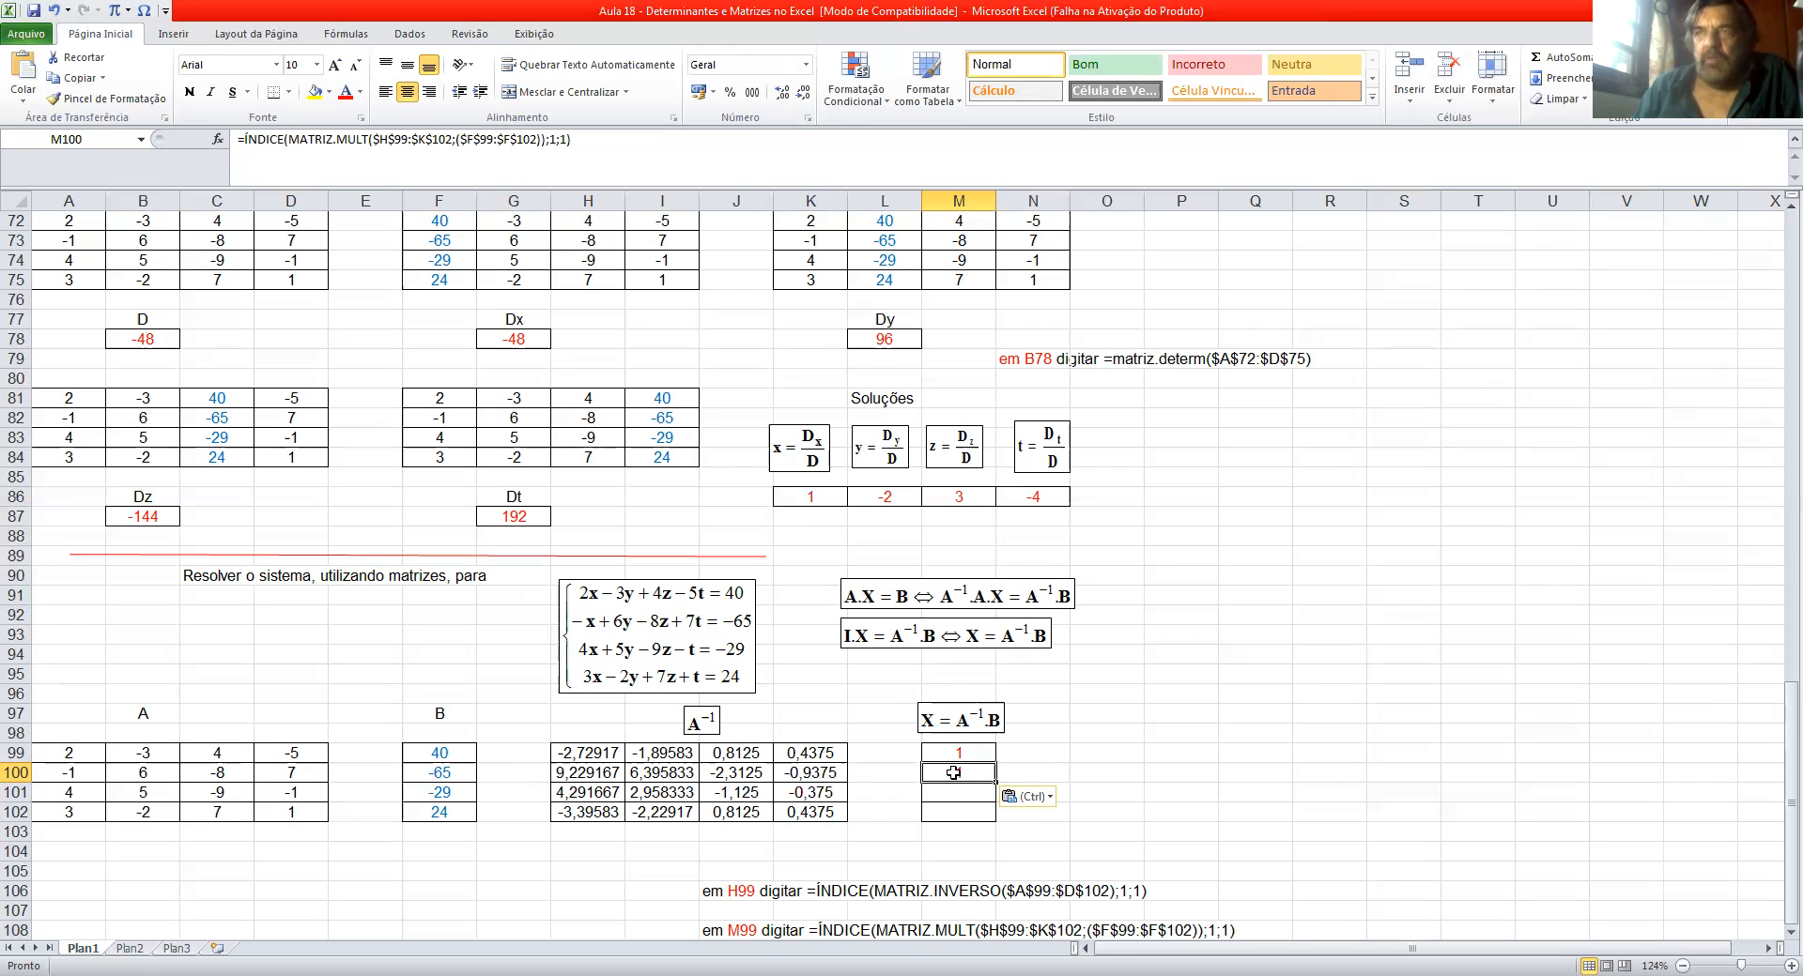
{"action": "left_click", "coordinate": [958, 792]}
{"action": "key", "text": "ctrl+v"}
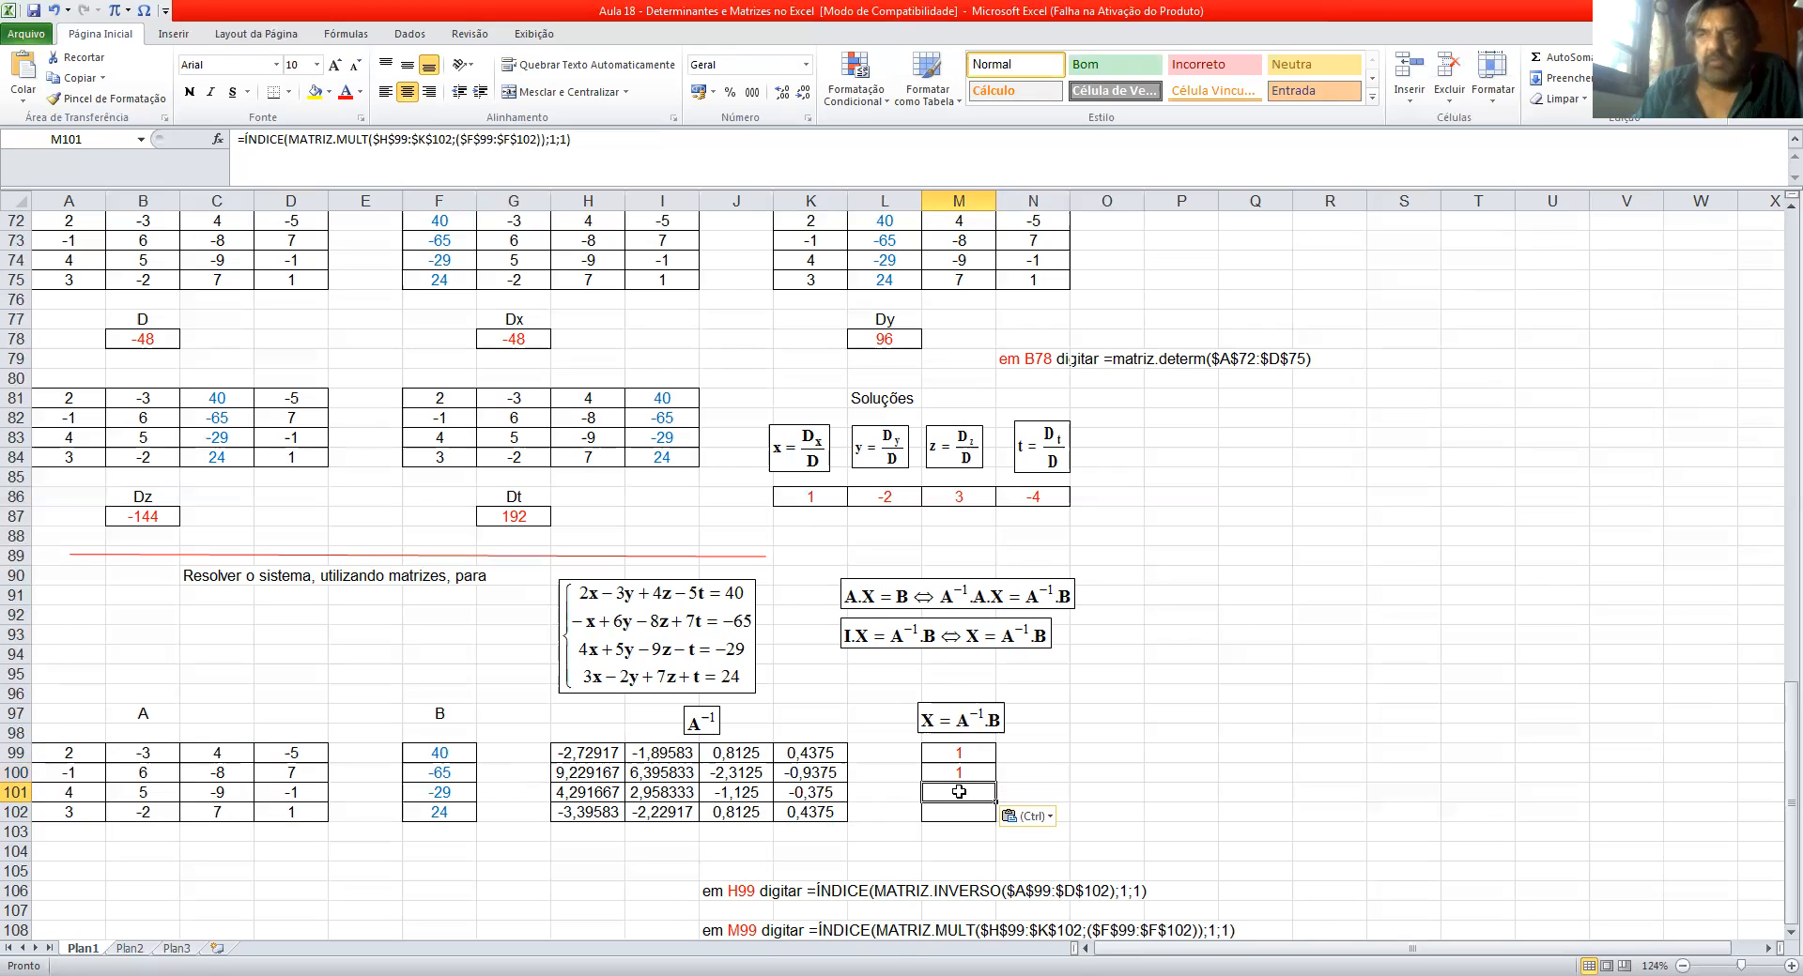
{"action": "left_click", "coordinate": [955, 813]}
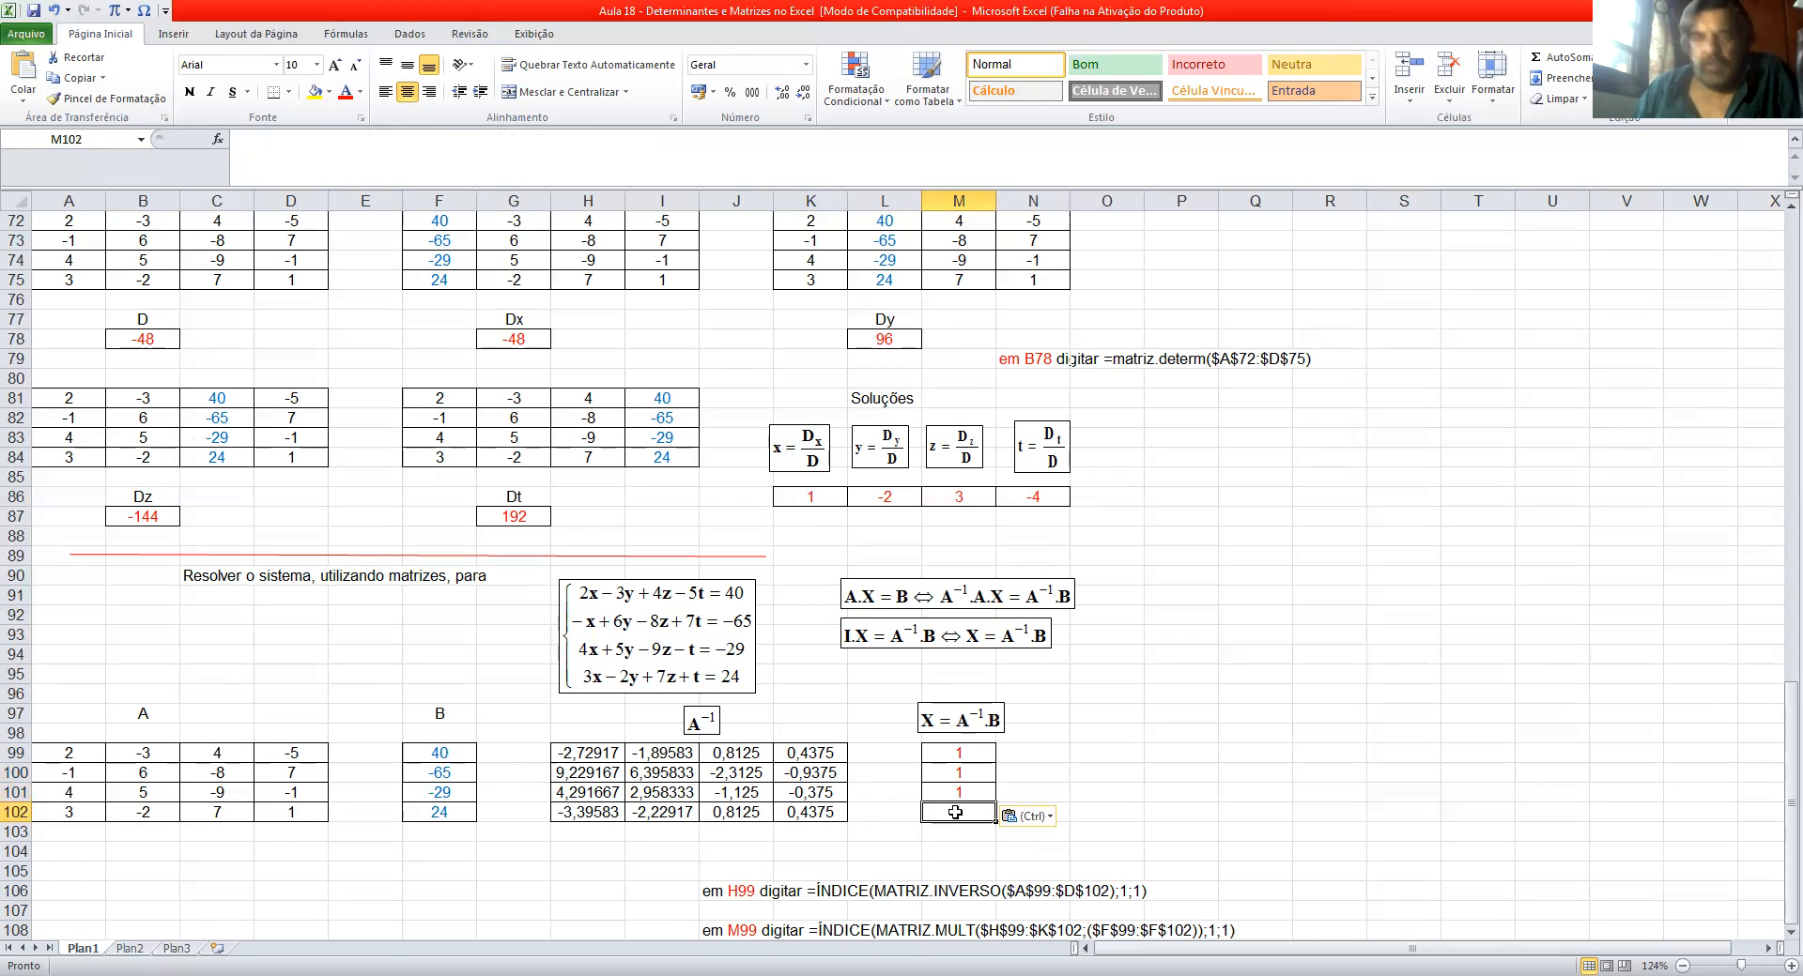
{"action": "key", "text": "ctrl+v"}
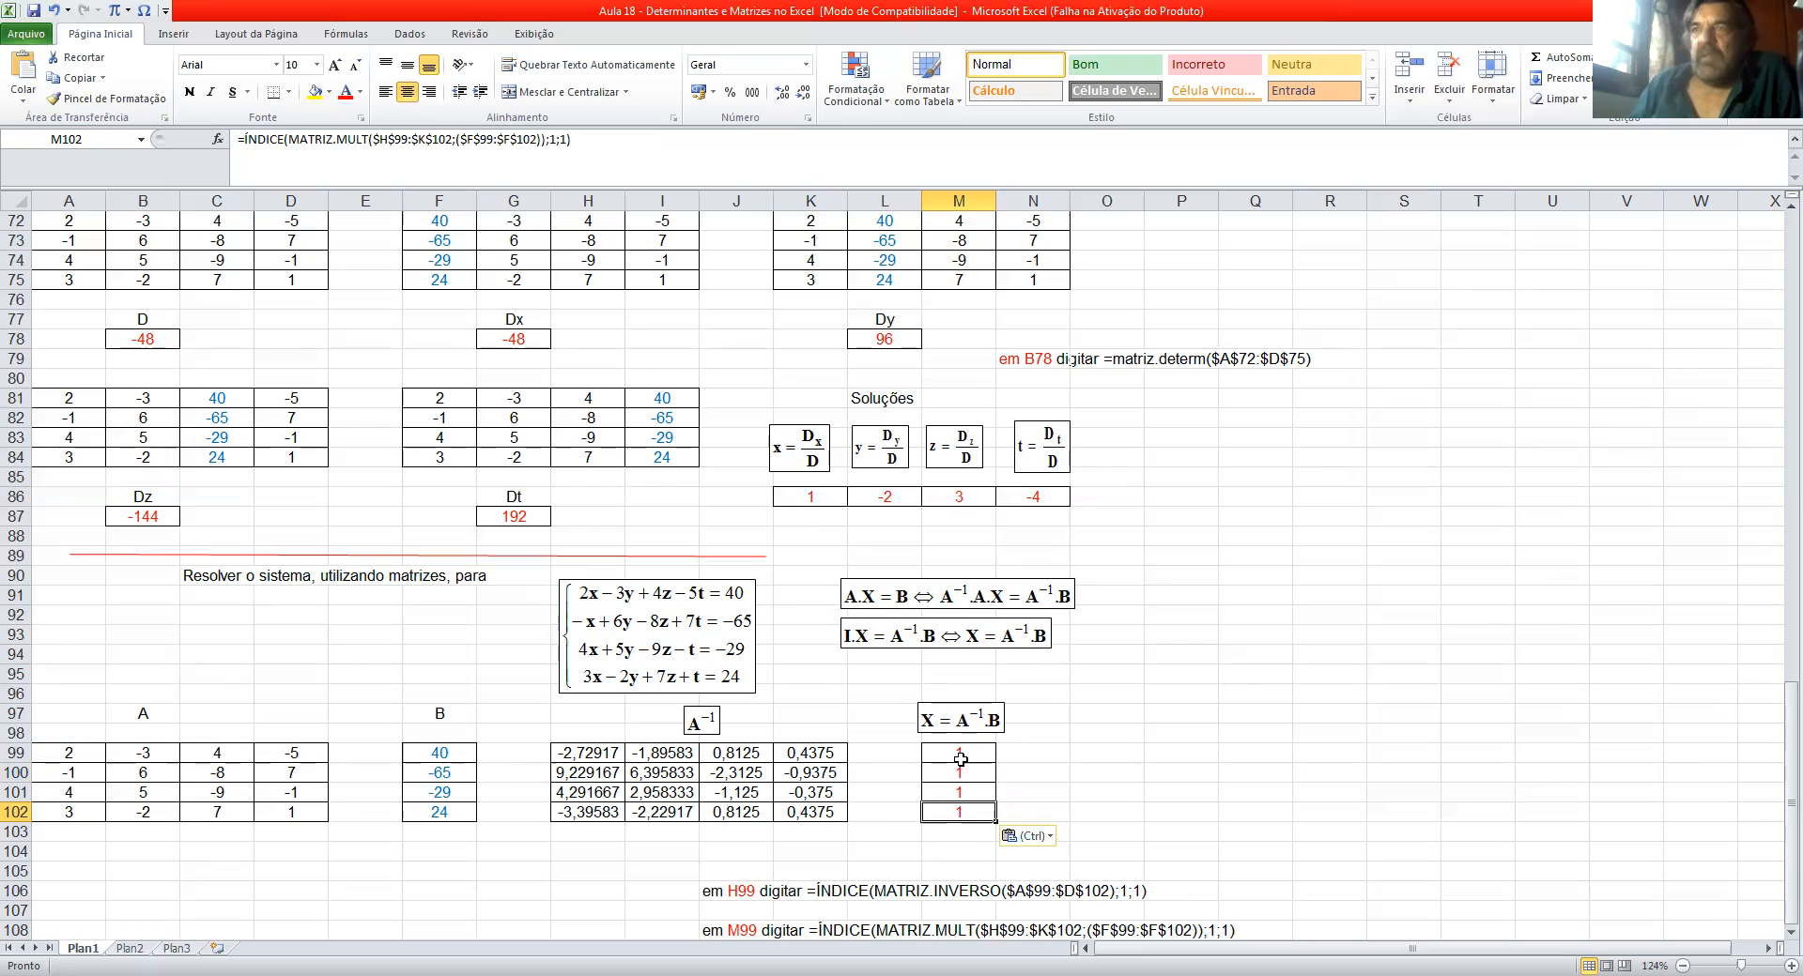
Step: Change the row index to 2 in cell M100, giving =ÍNDICE(MATRIZ.MULT($H$99:$K$102;($F$99:$F$102));2;1)
{"action": "left_click", "coordinate": [960, 776]}
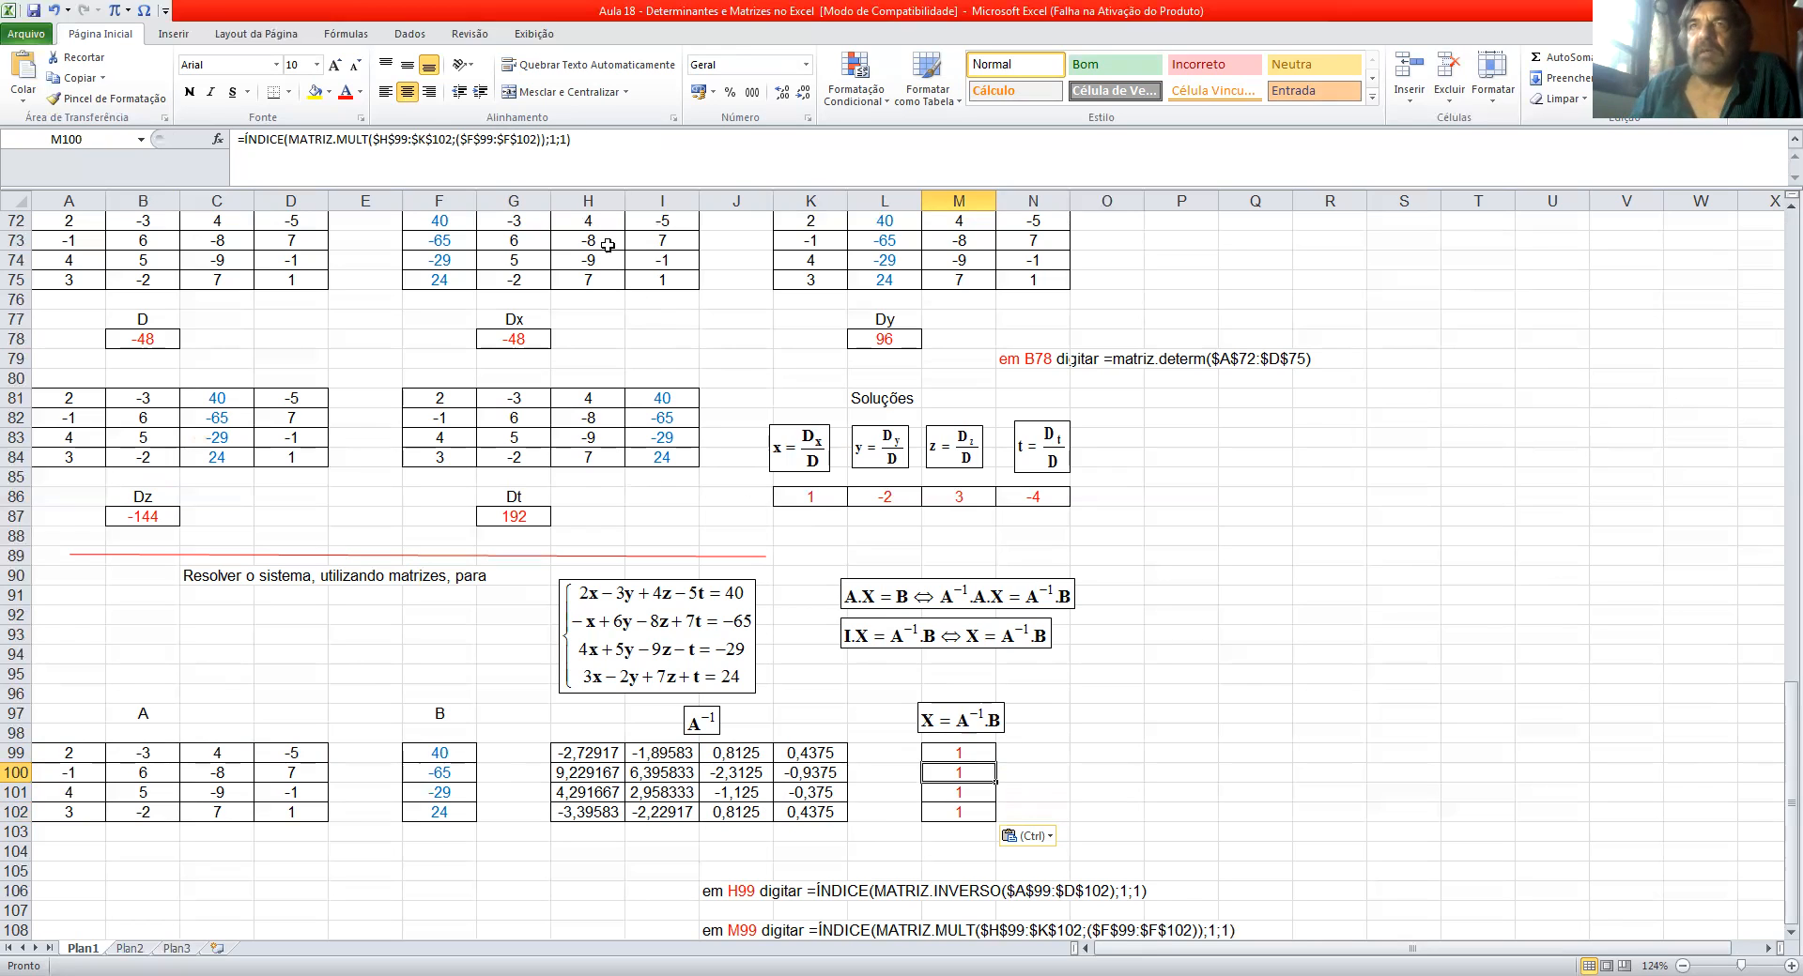
{"action": "left_click", "coordinate": [556, 139]}
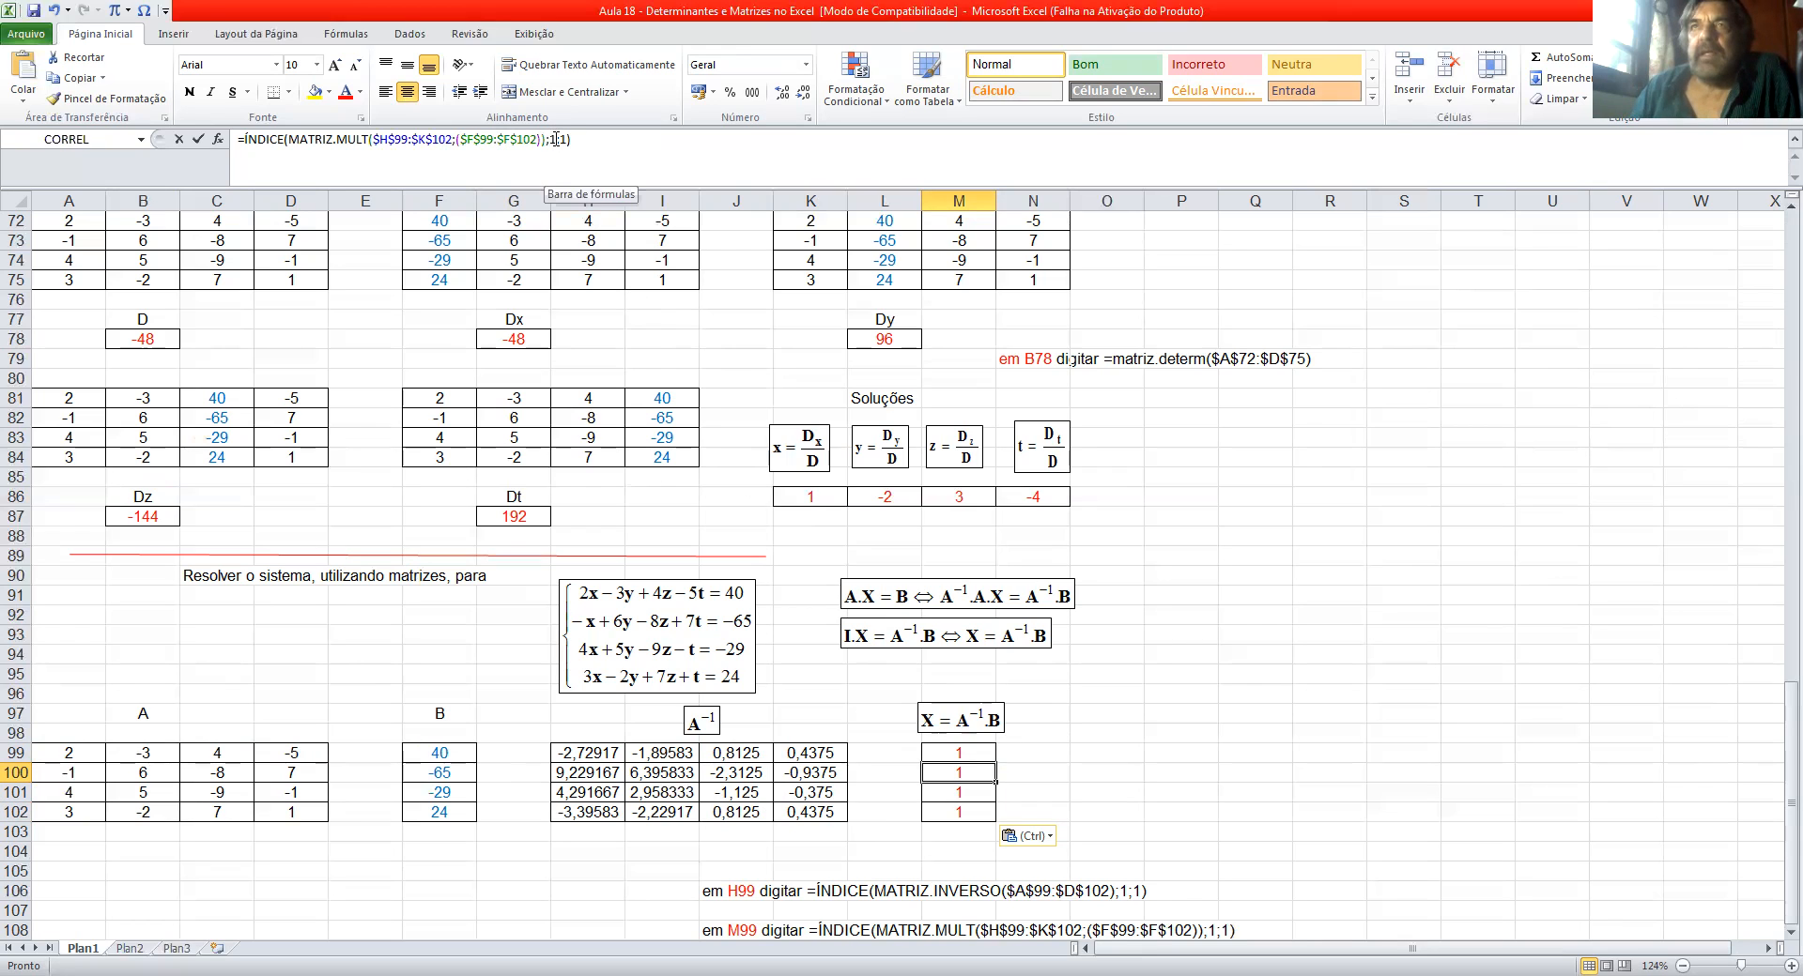
{"action": "key", "text": "Delete"}
{"action": "type", "text": "2"}
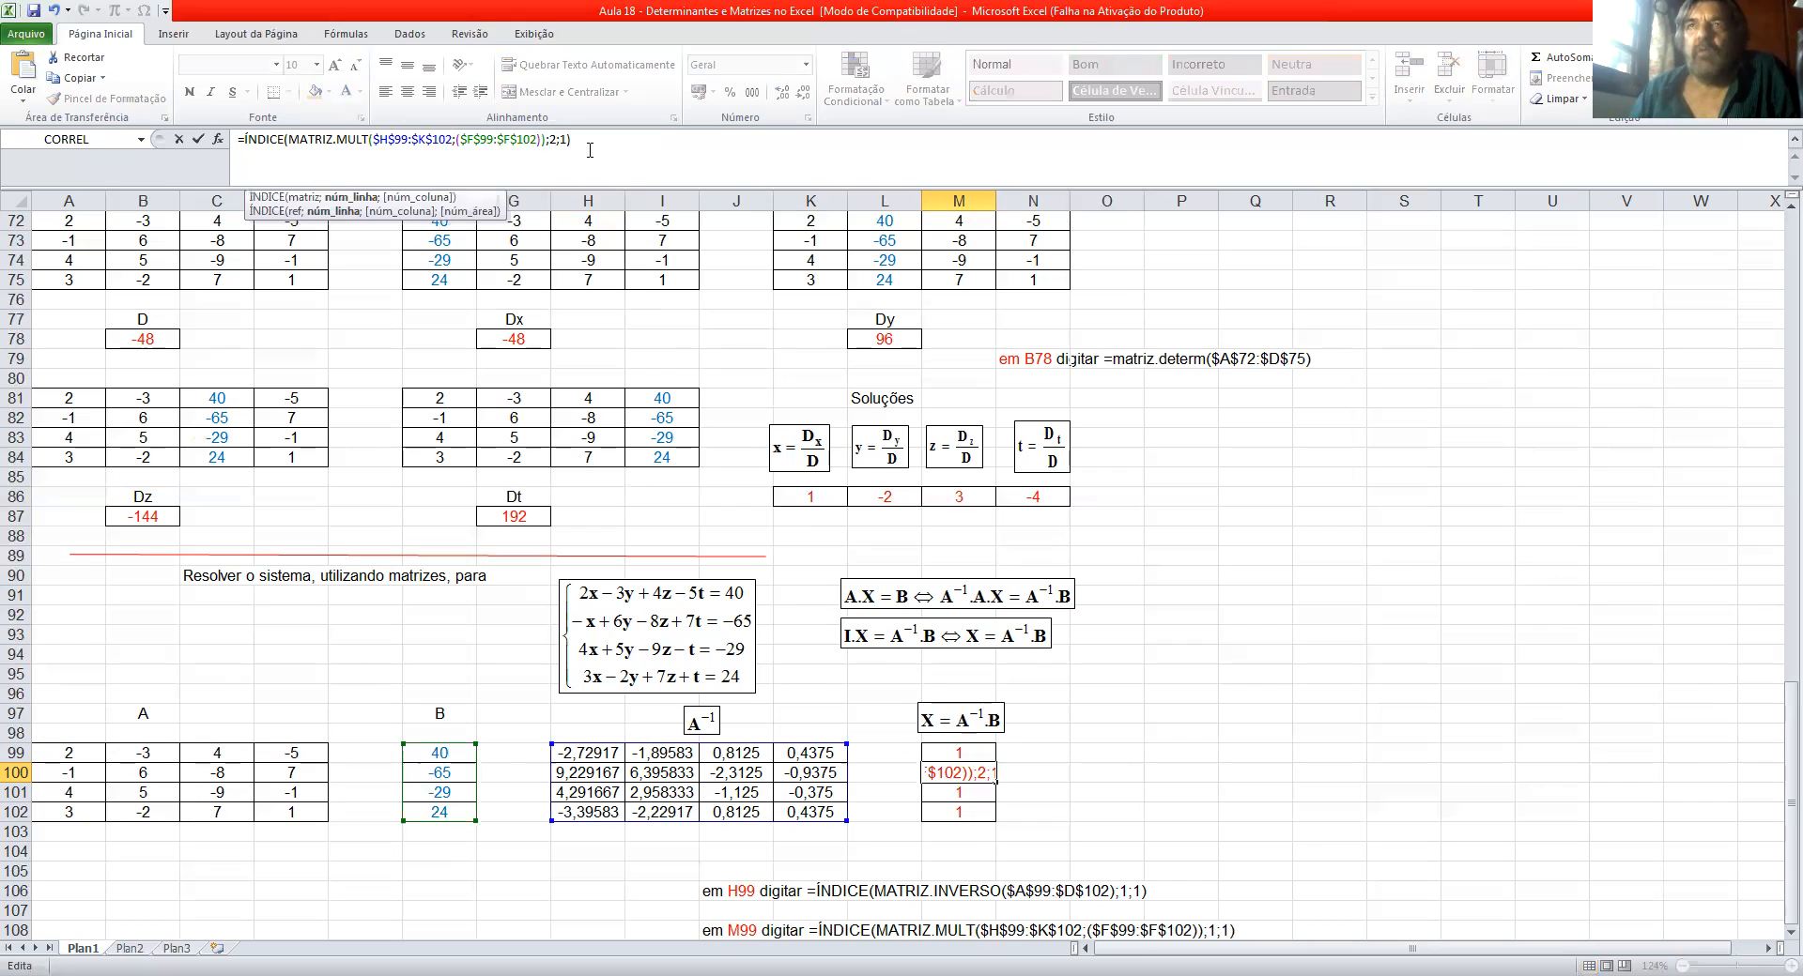
{"action": "left_click", "coordinate": [1127, 777]}
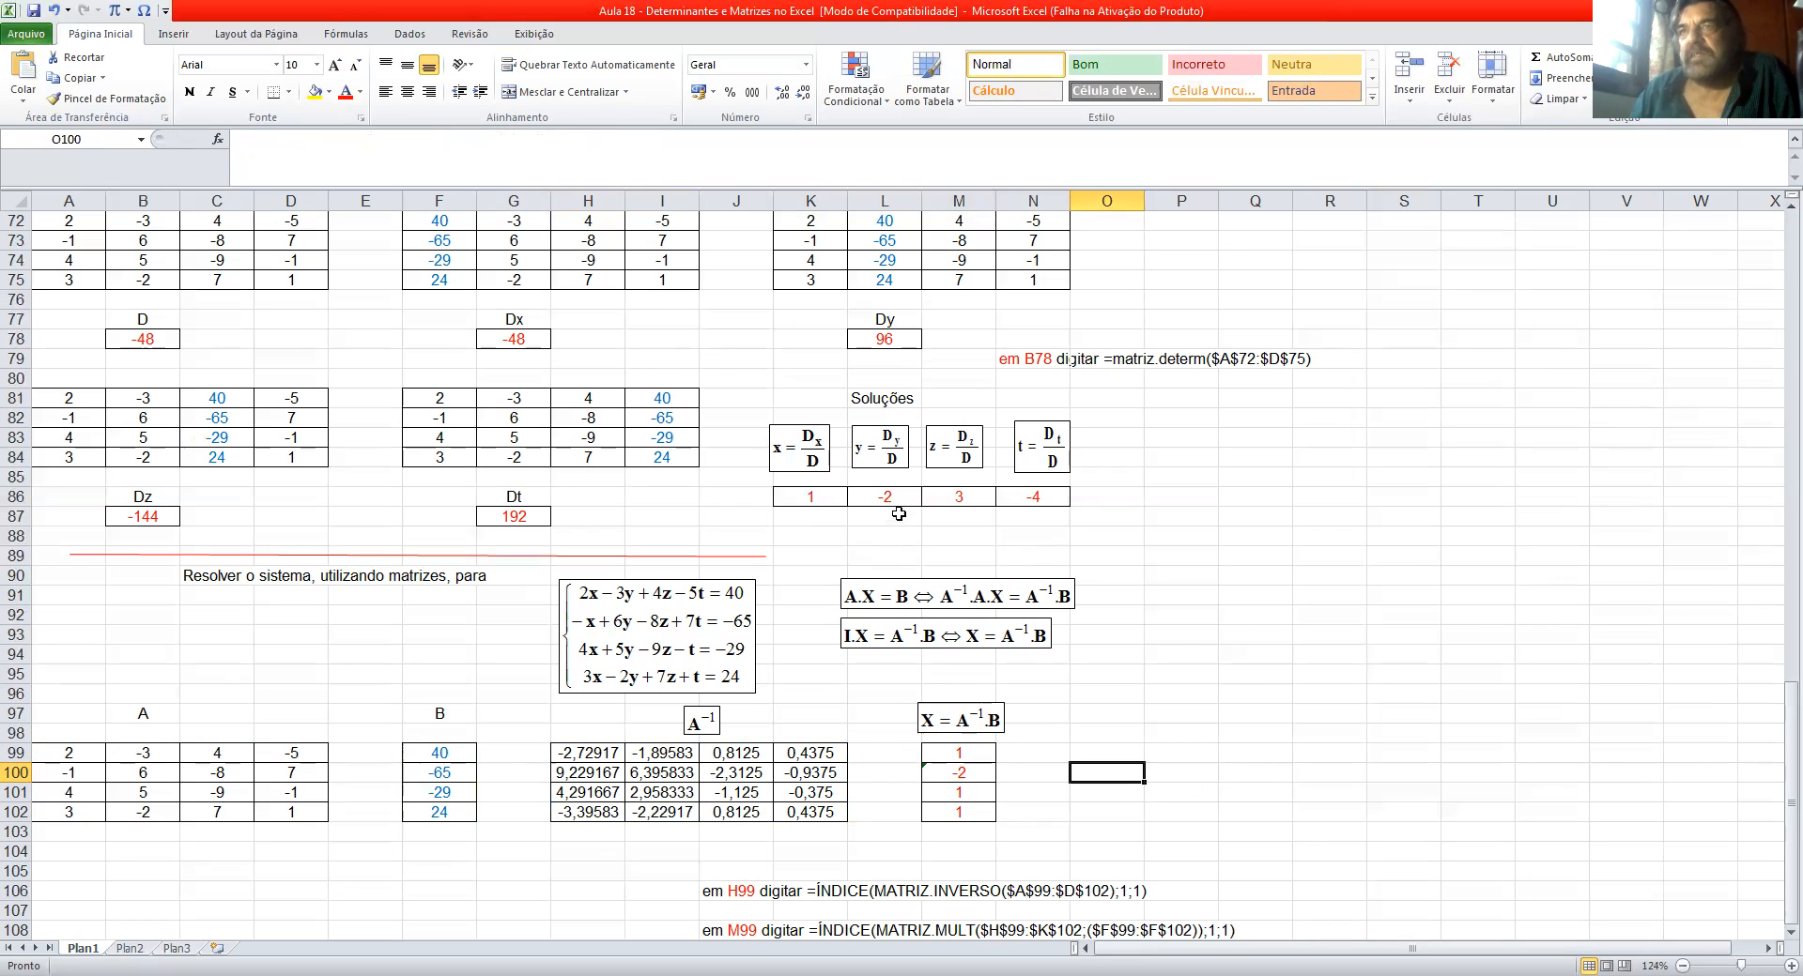
Step: Change the row index to 3 in cell M101, giving =ÍNDICE(MATRIZ.MULT($H$99:$K$102;($F$99:$F$102));3;1)
{"action": "left_click", "coordinate": [957, 798]}
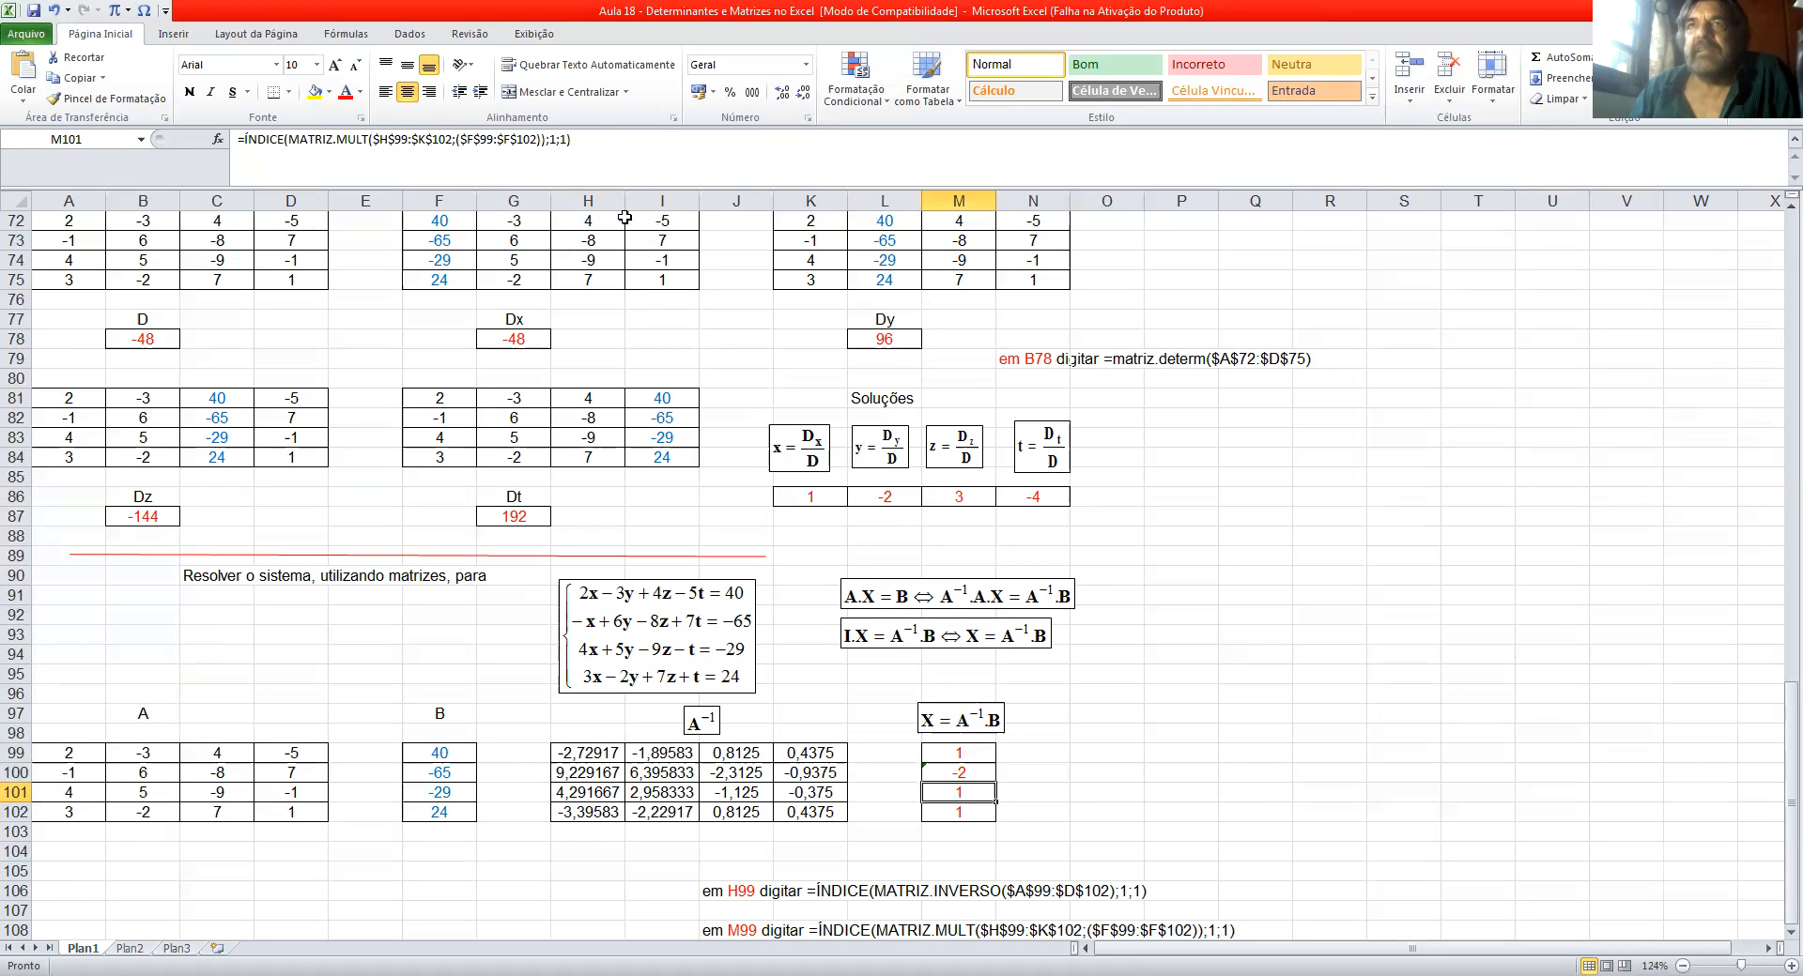
{"action": "left_click", "coordinate": [558, 139]}
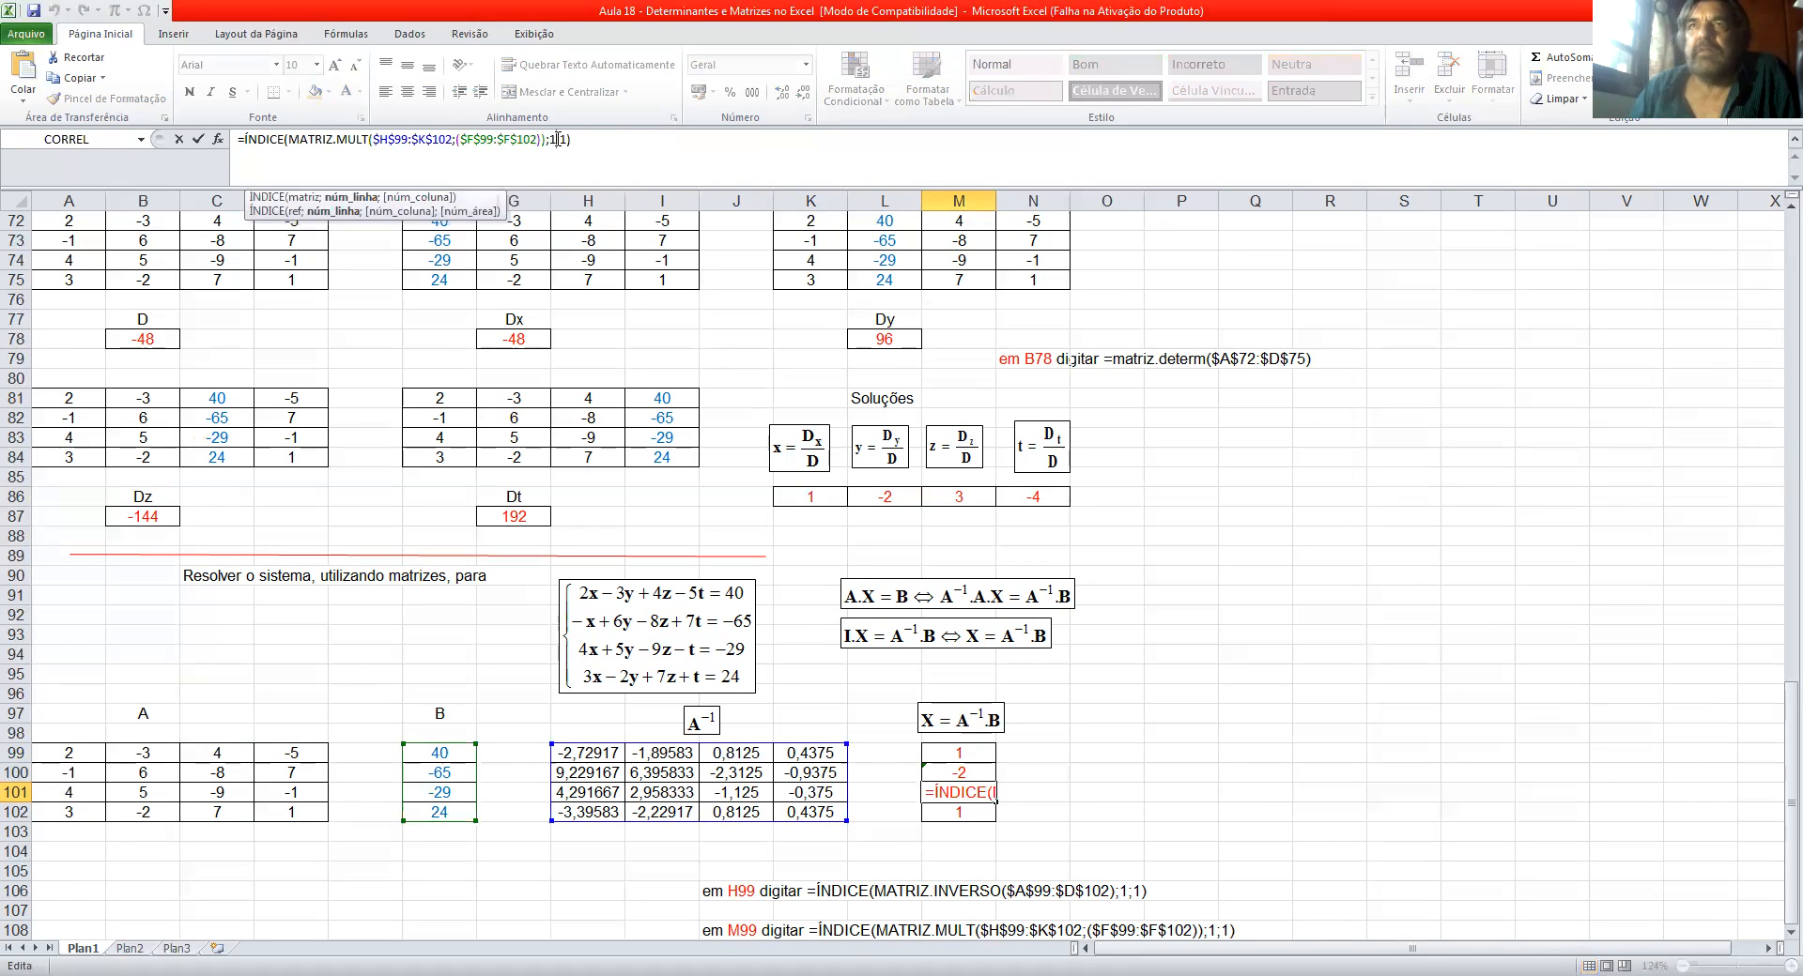
{"action": "key", "text": "BackSpace"}
{"action": "type", "text": "3"}
{"action": "left_click", "coordinate": [1153, 854]}
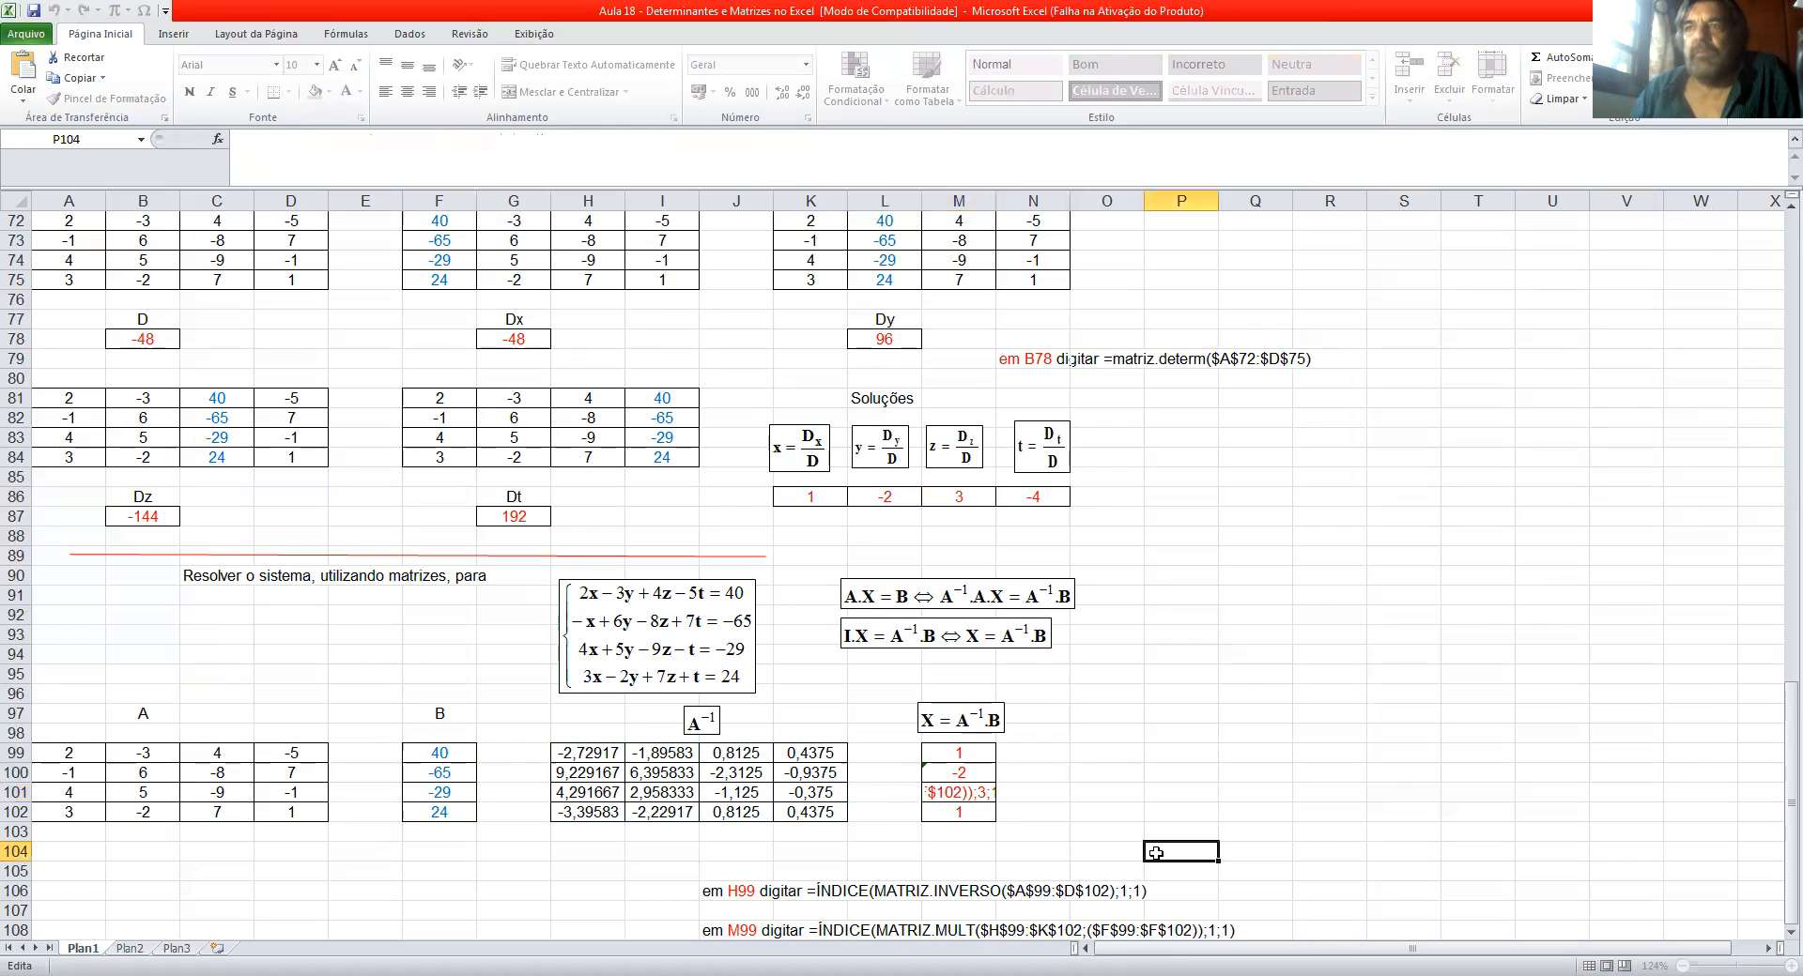
Step: Change the row index to 4 in cell M102, giving =ÍNDICE(MATRIZ.MULT($H$99:$K$102;($F$99:$F$102));4;1)
{"action": "left_click", "coordinate": [970, 821]}
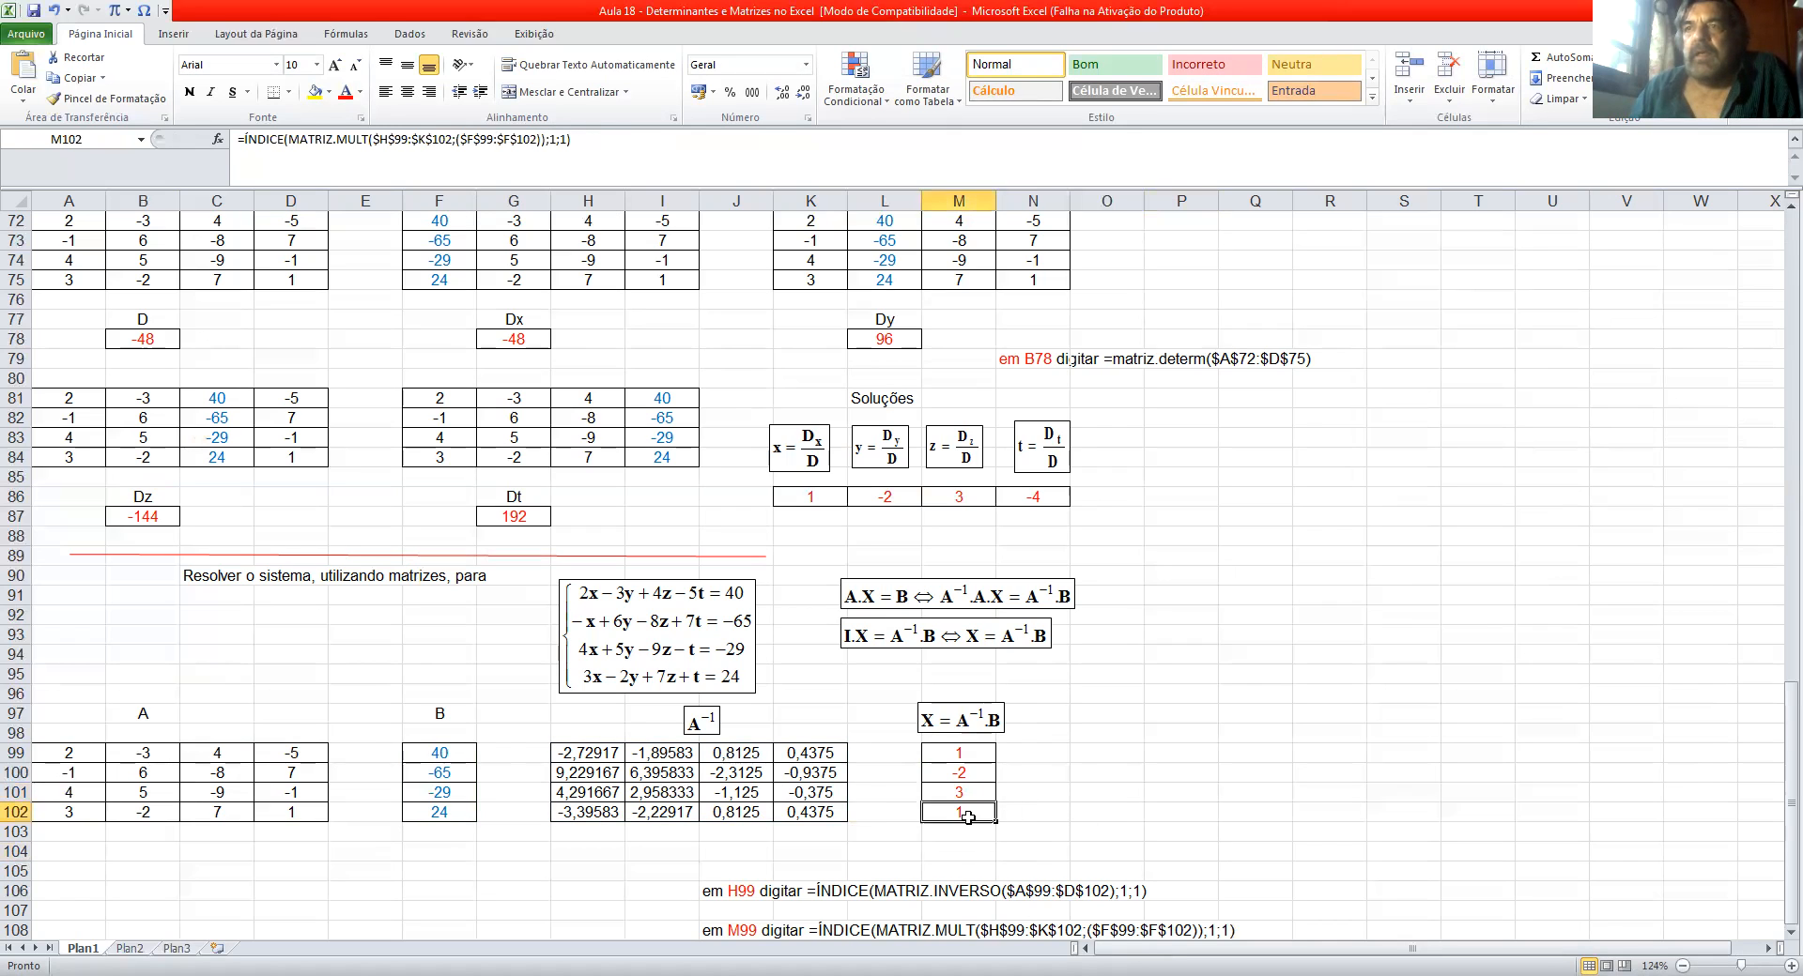
{"action": "left_click", "coordinate": [555, 139]}
{"action": "key", "text": "BackSpace"}
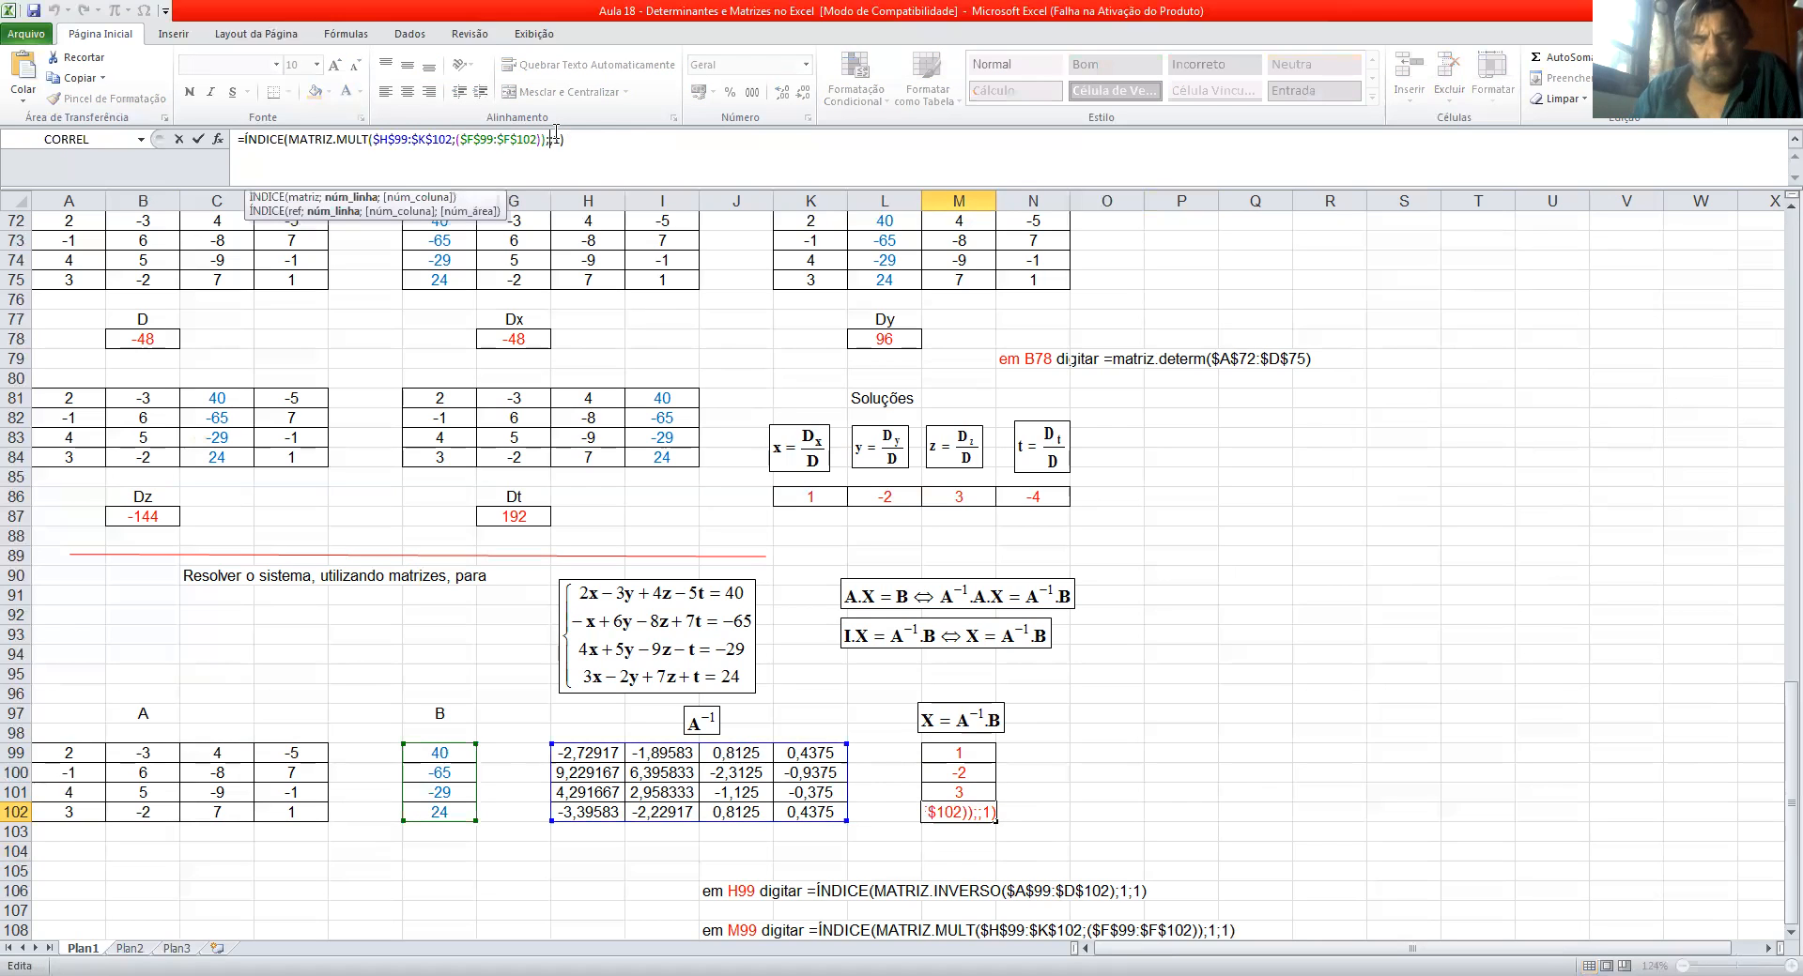
{"action": "type", "text": "4"}
{"action": "left_click", "coordinate": [590, 134]}
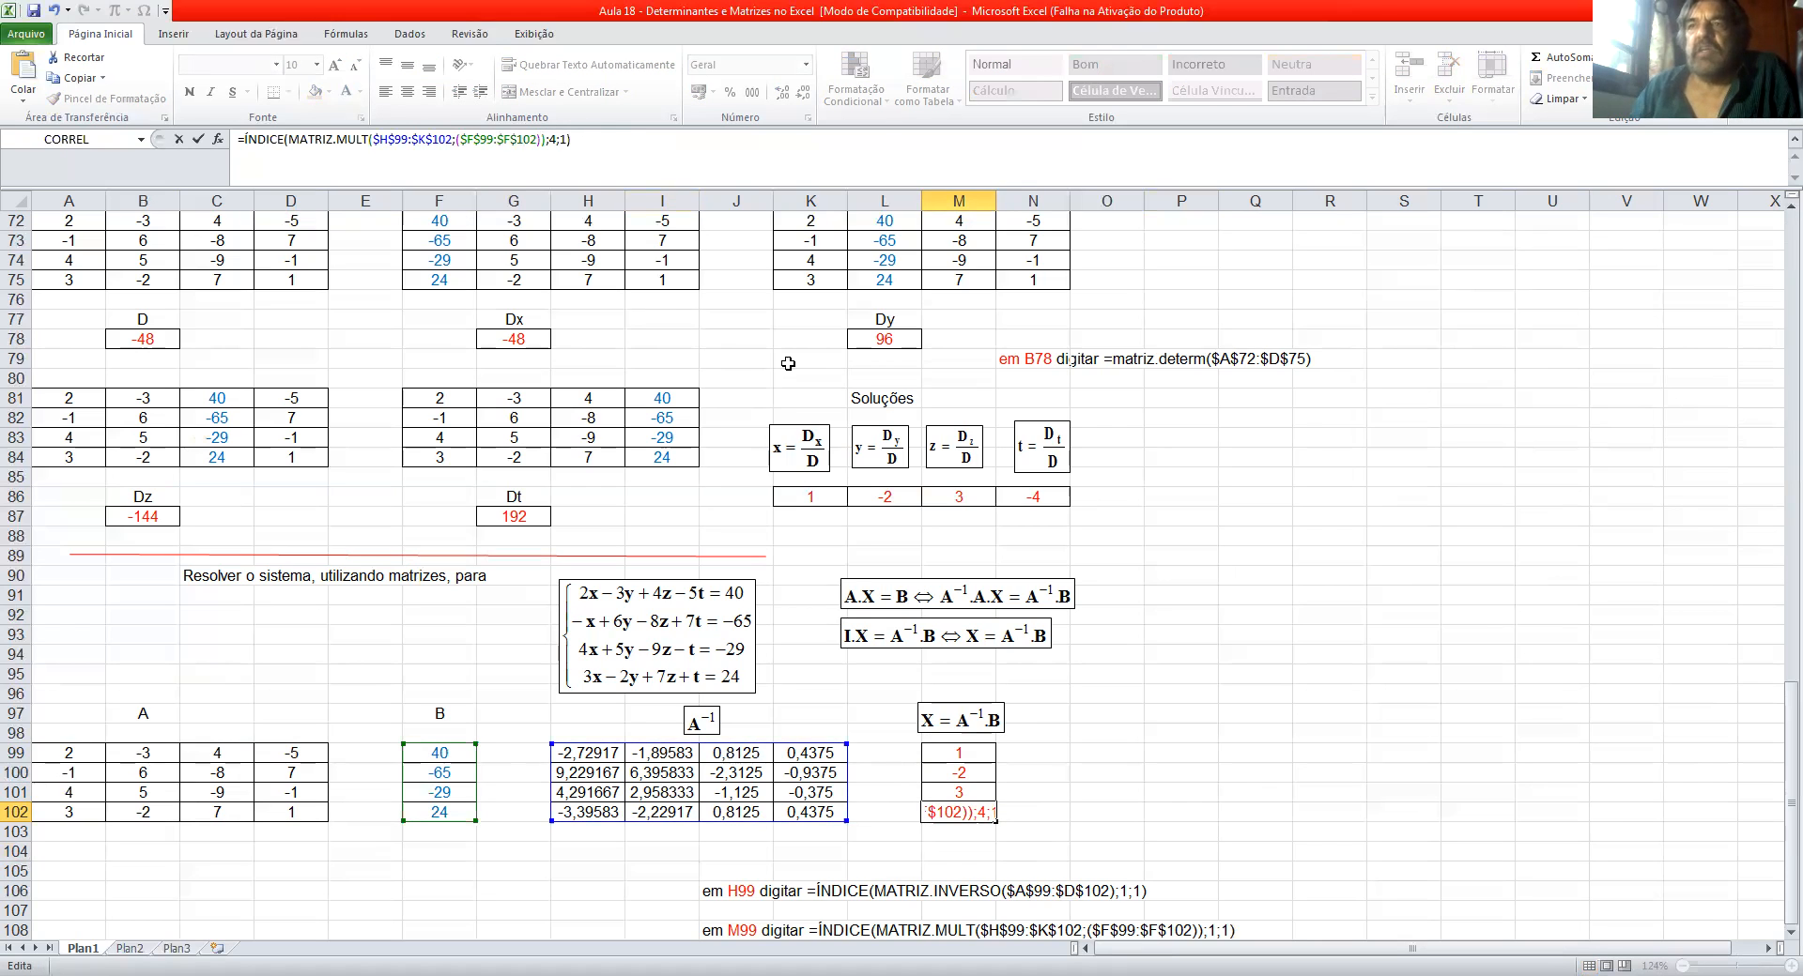
{"action": "left_click", "coordinate": [1040, 848]}
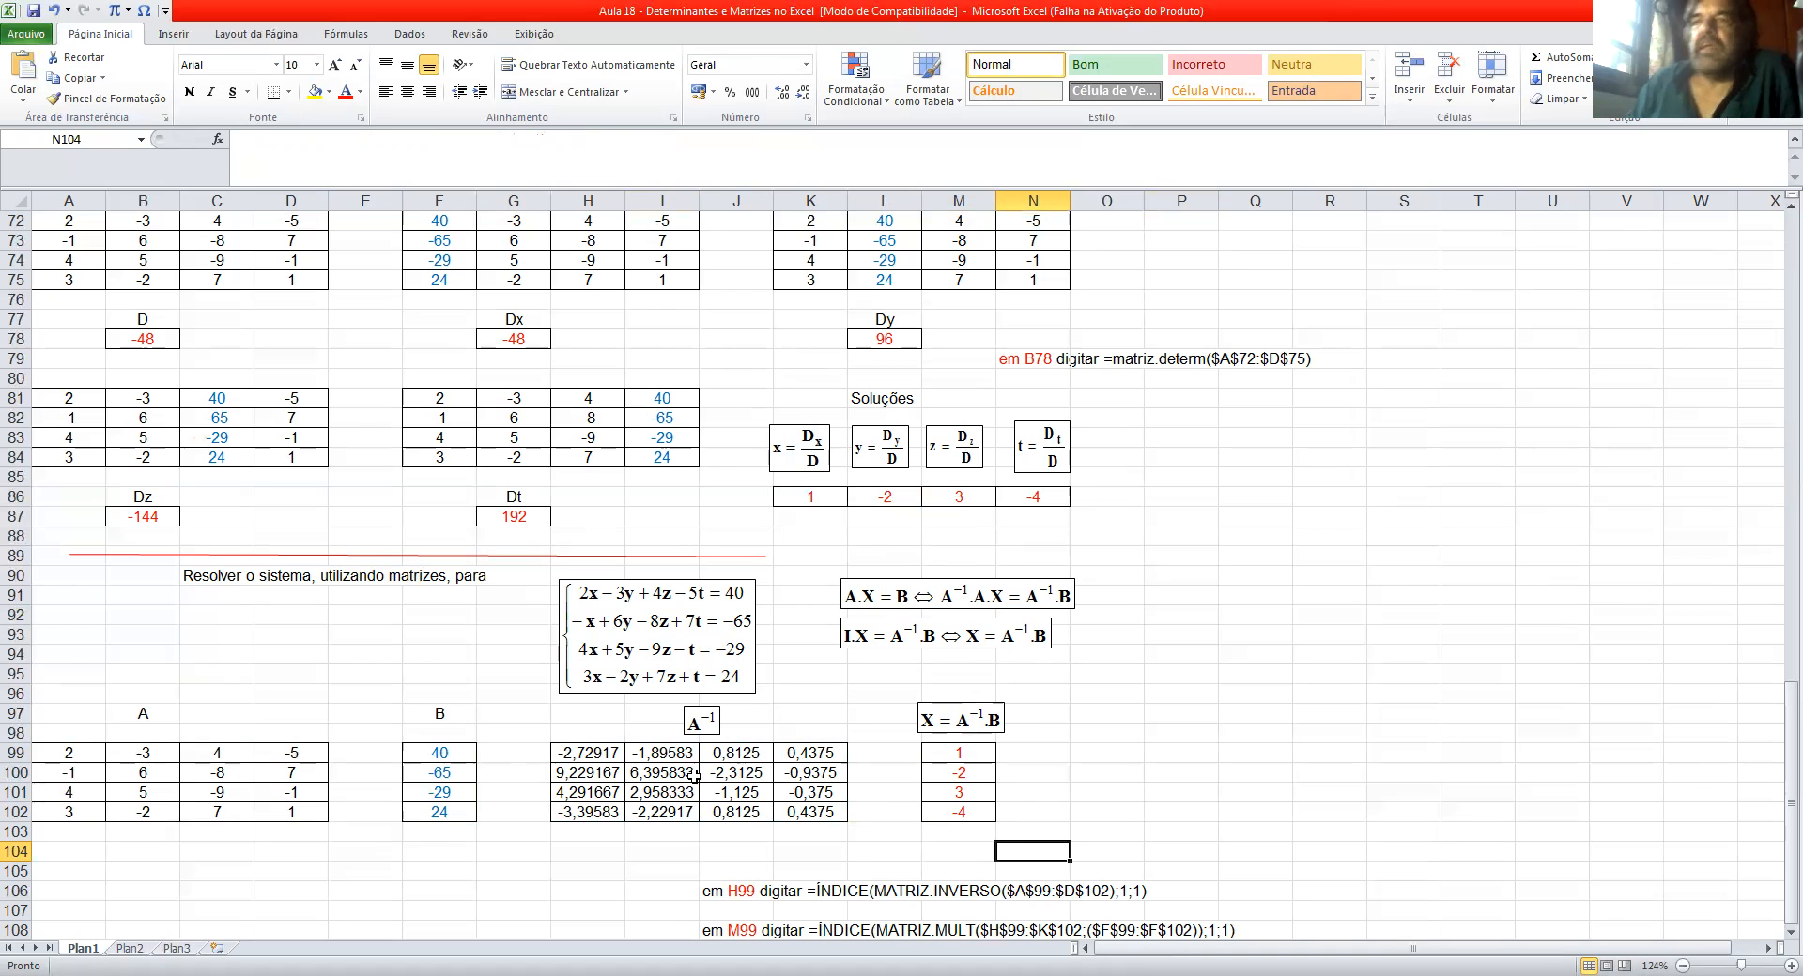
{"action": "left_click_drag", "start_coordinate": [1789, 768], "coordinate": [1776, 527]}
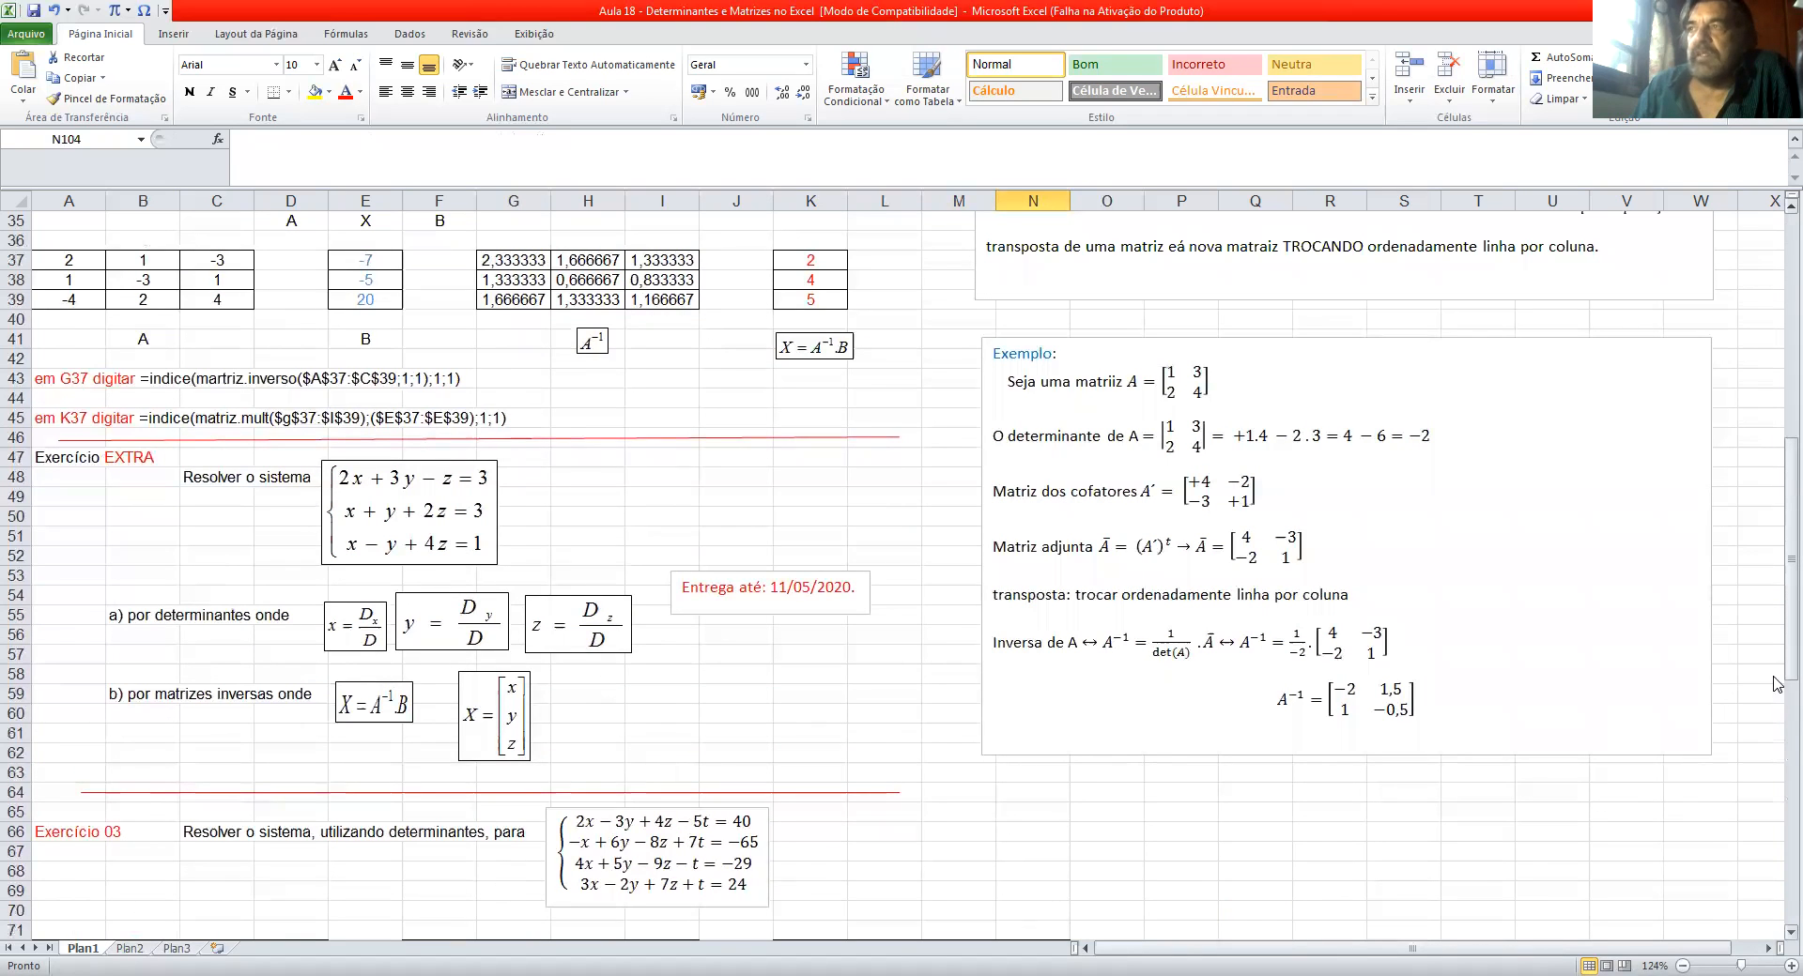
{"action": "scroll", "coordinate": [1774, 670], "scroll_direction": "up", "scroll_amount": 5}
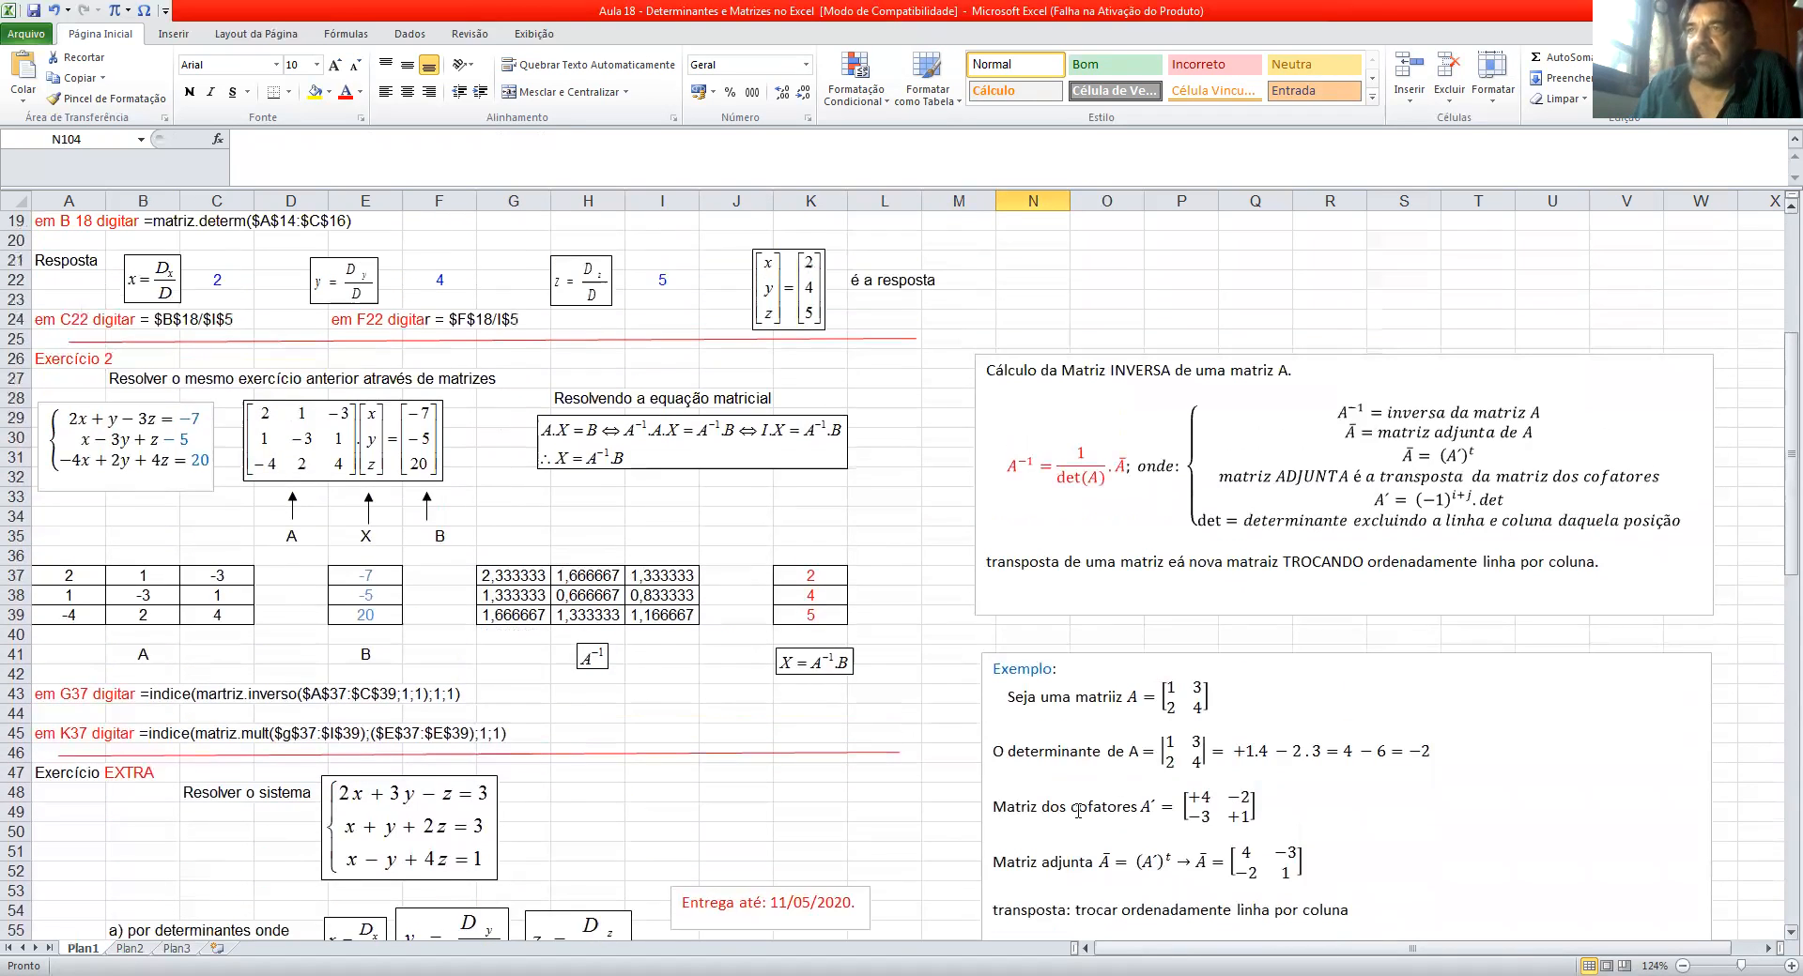
{"action": "scroll", "coordinate": [1774, 576], "scroll_direction": "up", "scroll_amount": 6}
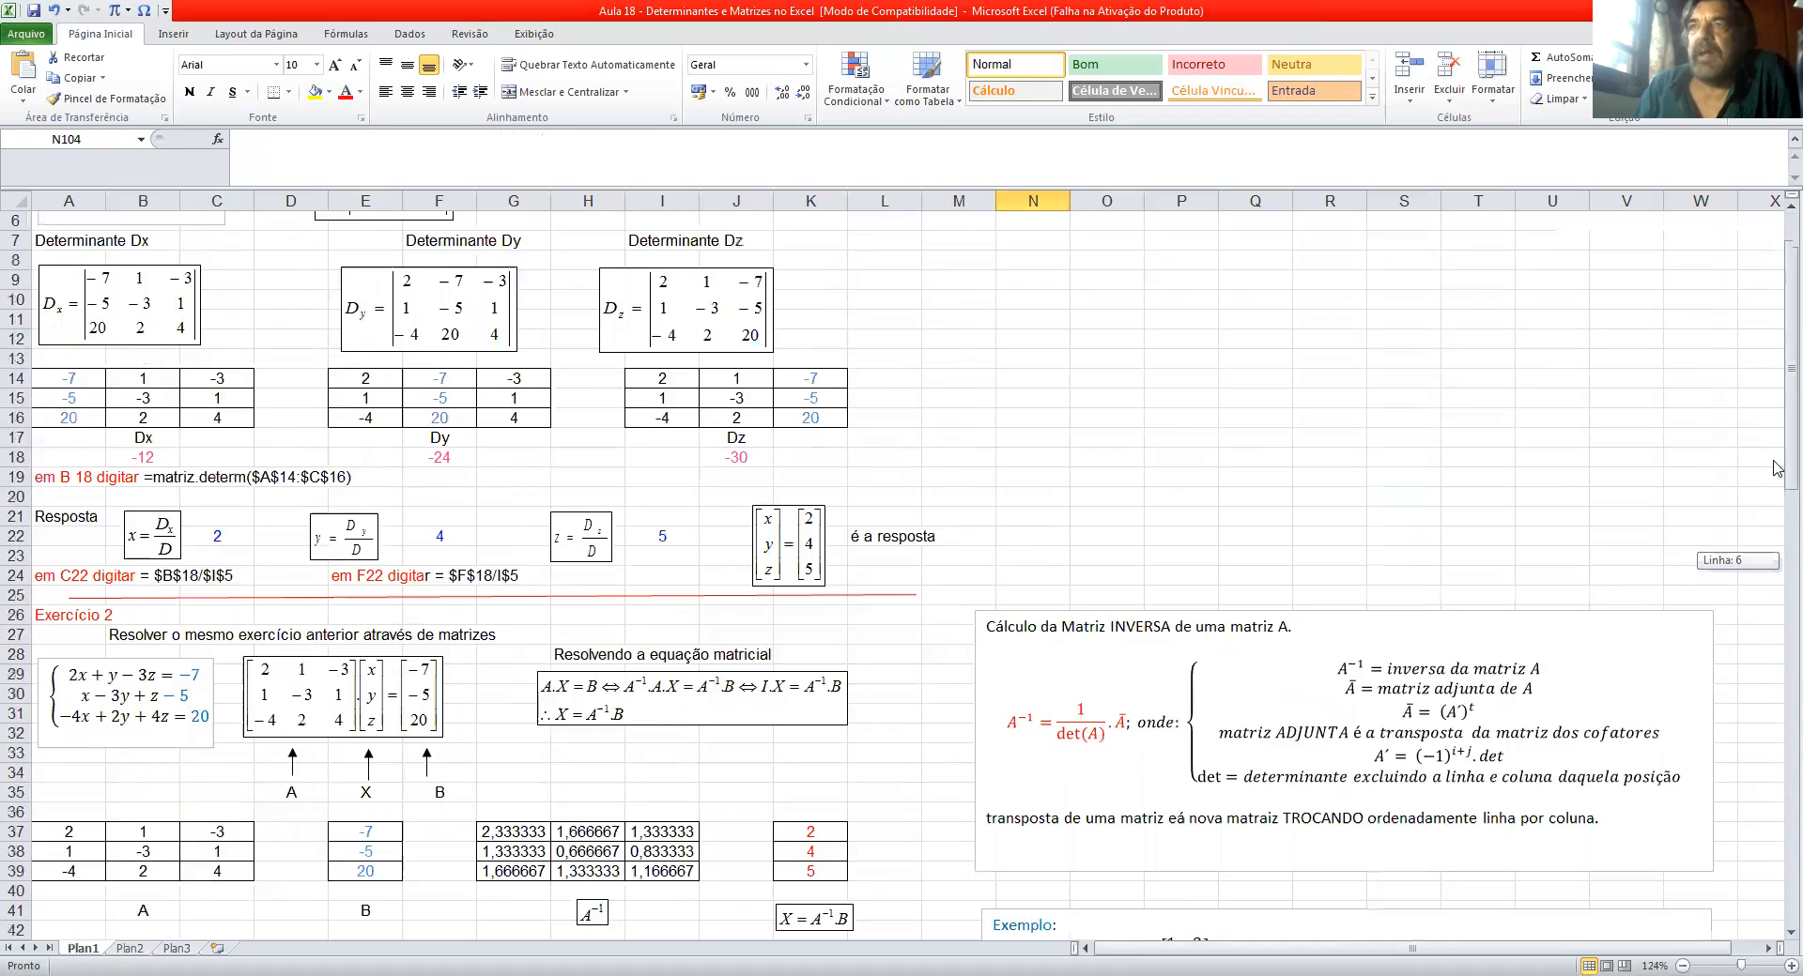